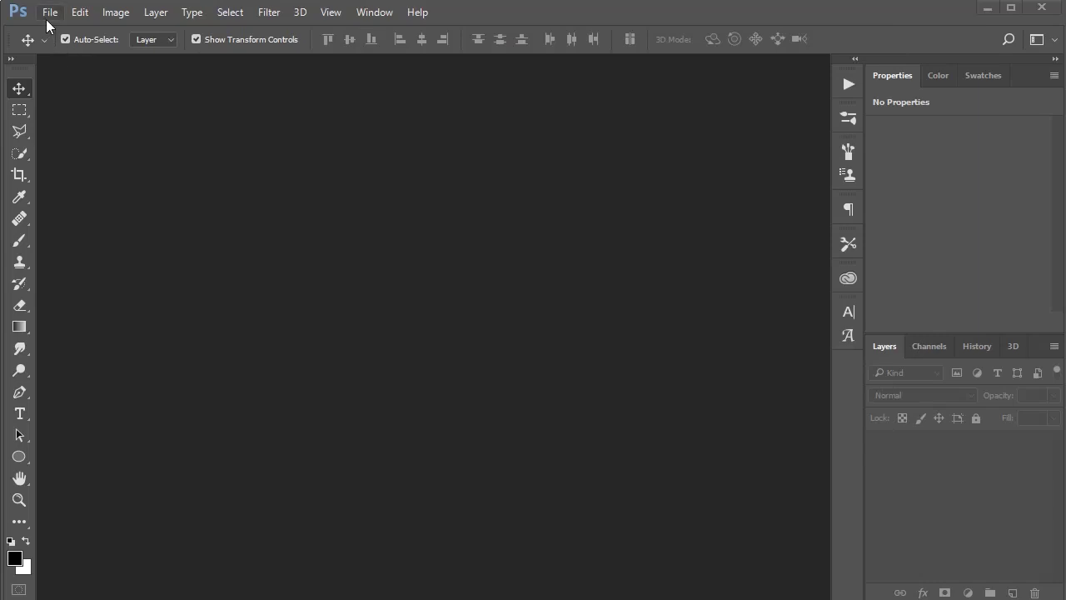
Create a new document from the recent 1170 x 330 px, 72 ppi custom preset
{"action": "left_click", "coordinate": [50, 13]}
{"action": "left_click", "coordinate": [58, 29]}
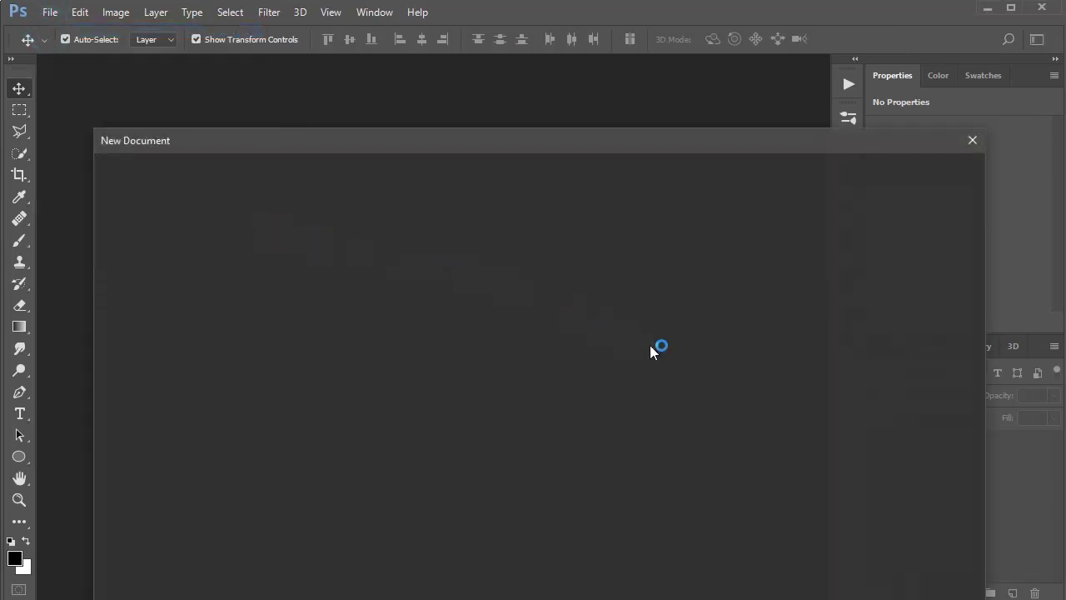
{"action": "left_click_drag", "start_coordinate": [664, 139], "coordinate": [622, 50]}
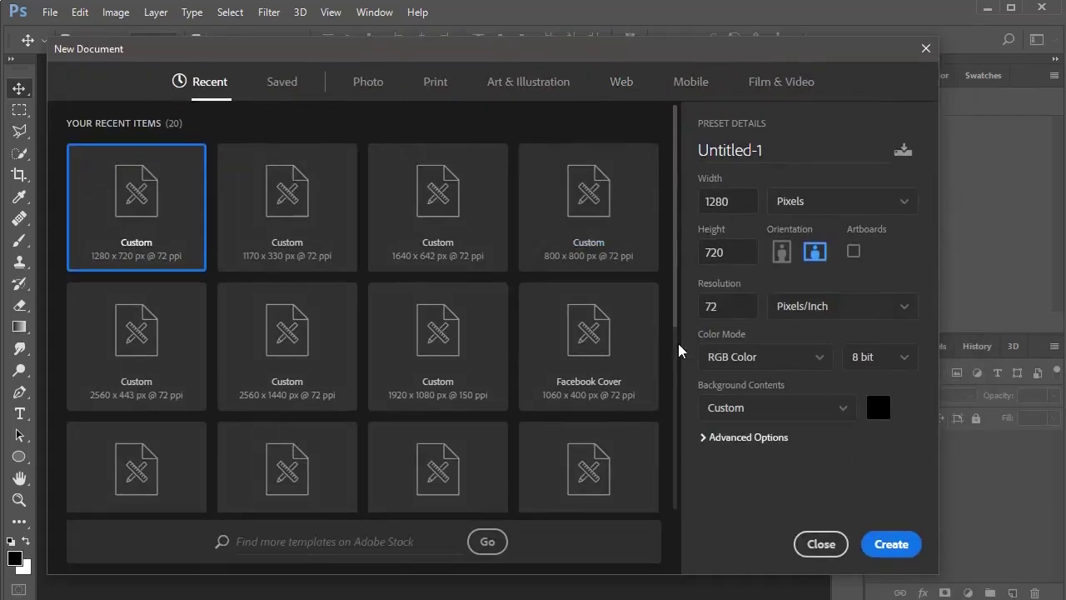
{"action": "left_click", "coordinate": [276, 224]}
{"action": "left_click", "coordinate": [914, 553]}
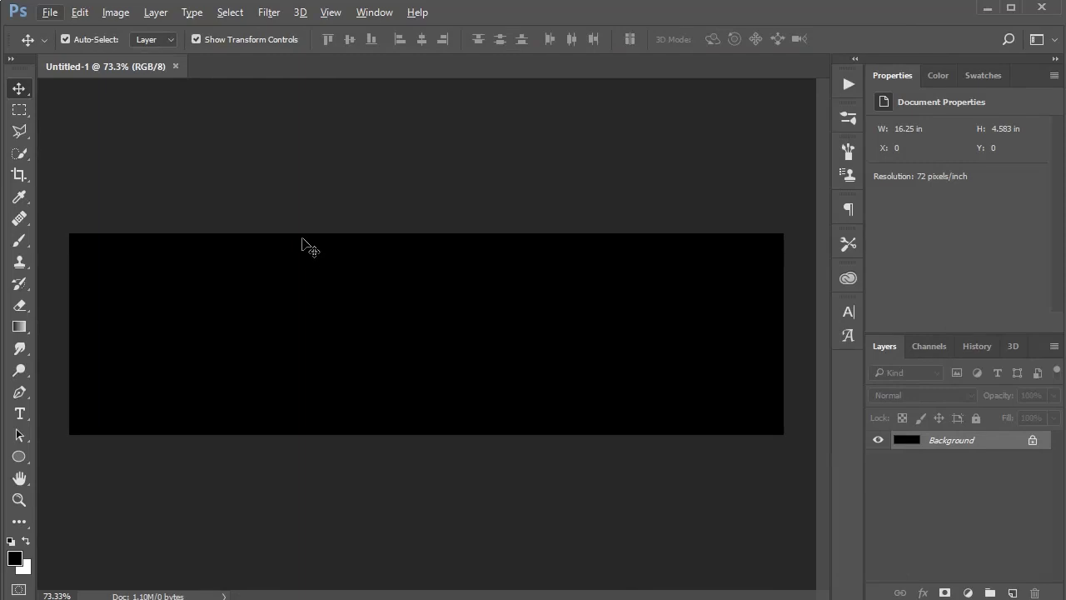
Start a text layer on the black canvas with the font size at 68 pt and the text colour white
{"action": "left_click", "coordinate": [20, 414]}
{"action": "left_click", "coordinate": [240, 382]}
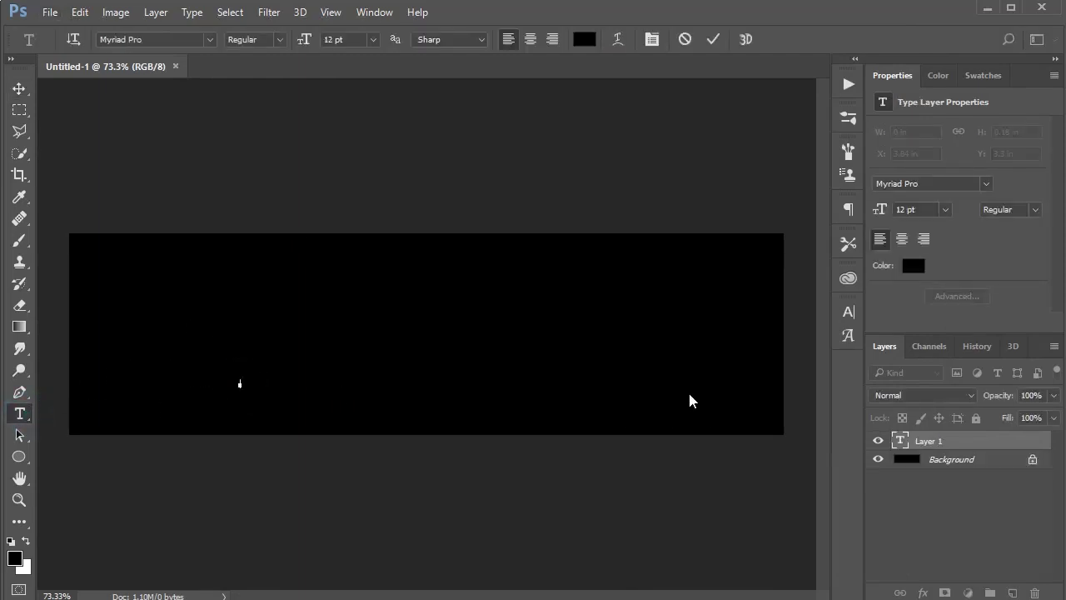
{"action": "left_click", "coordinate": [848, 312]}
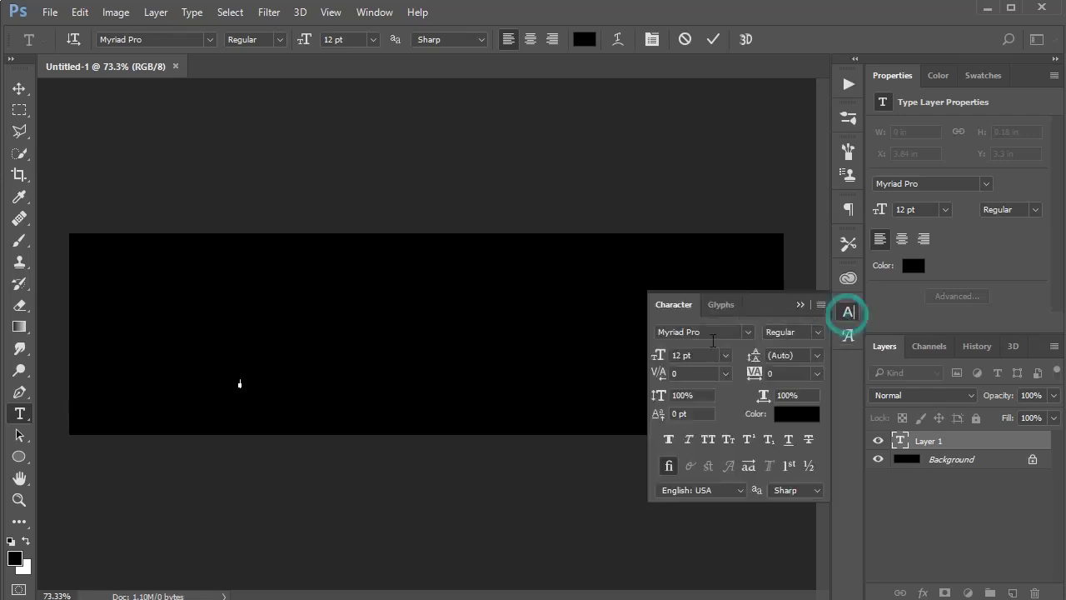
{"action": "left_click_drag", "start_coordinate": [657, 358], "coordinate": [697, 359]}
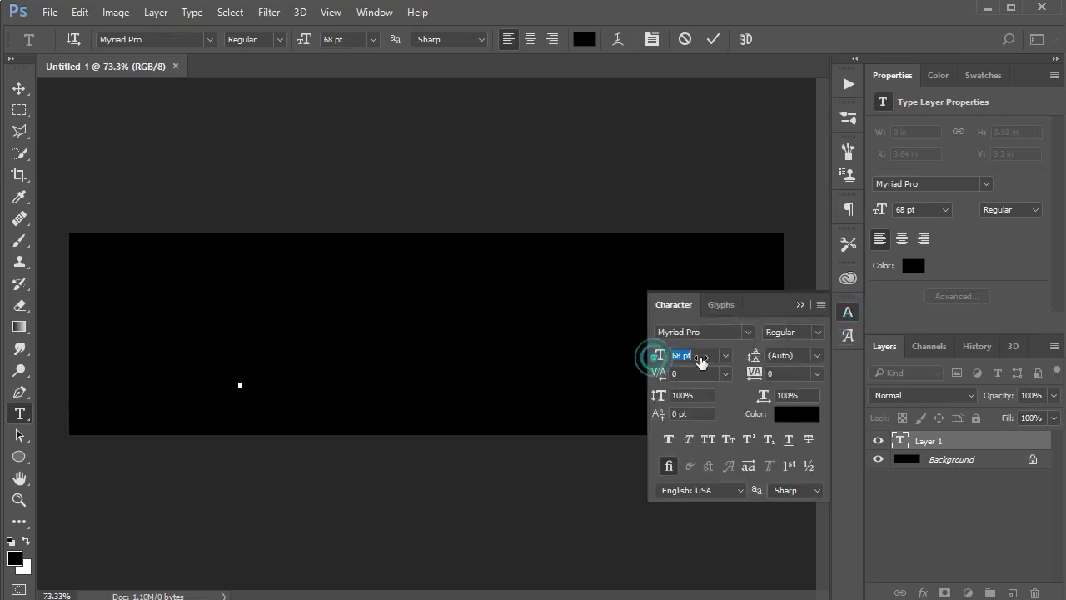
{"action": "left_click", "coordinate": [848, 311]}
{"action": "left_click", "coordinate": [586, 43]}
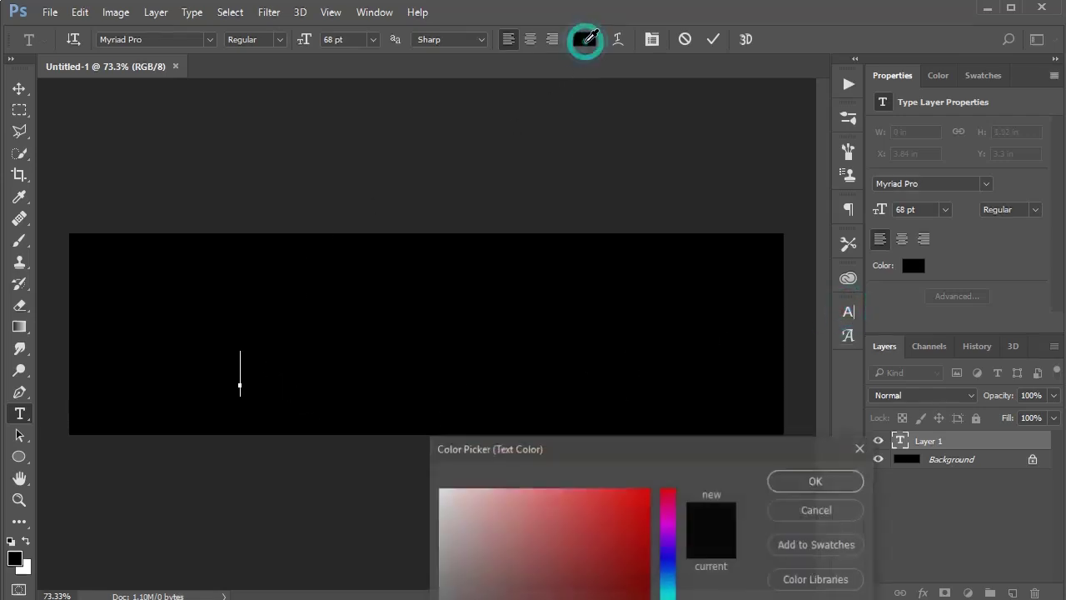
{"action": "left_click_drag", "start_coordinate": [537, 577], "coordinate": [291, 416]}
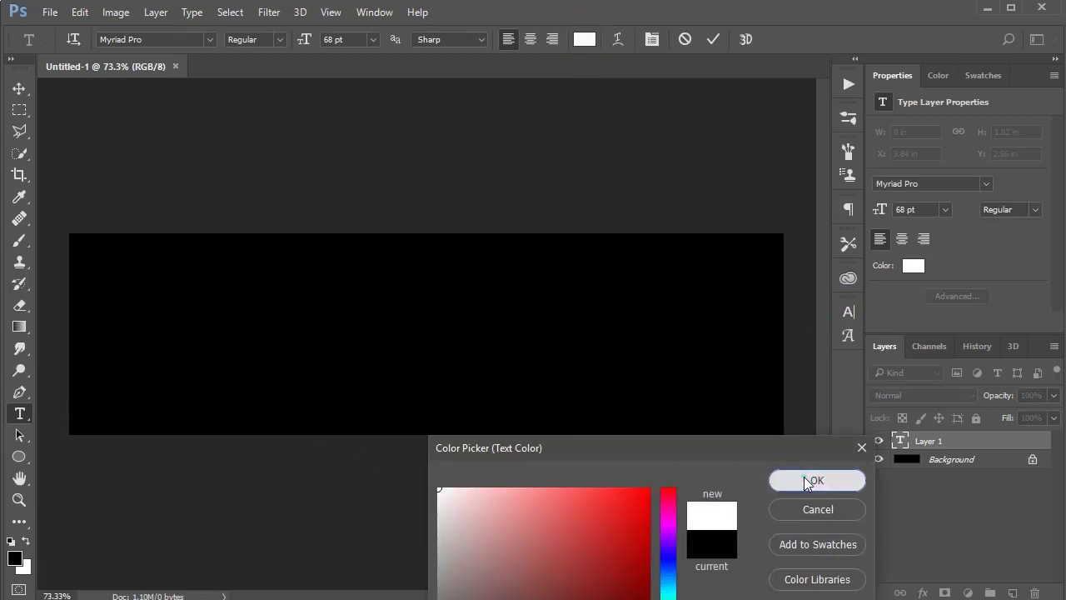
{"action": "left_click", "coordinate": [803, 478]}
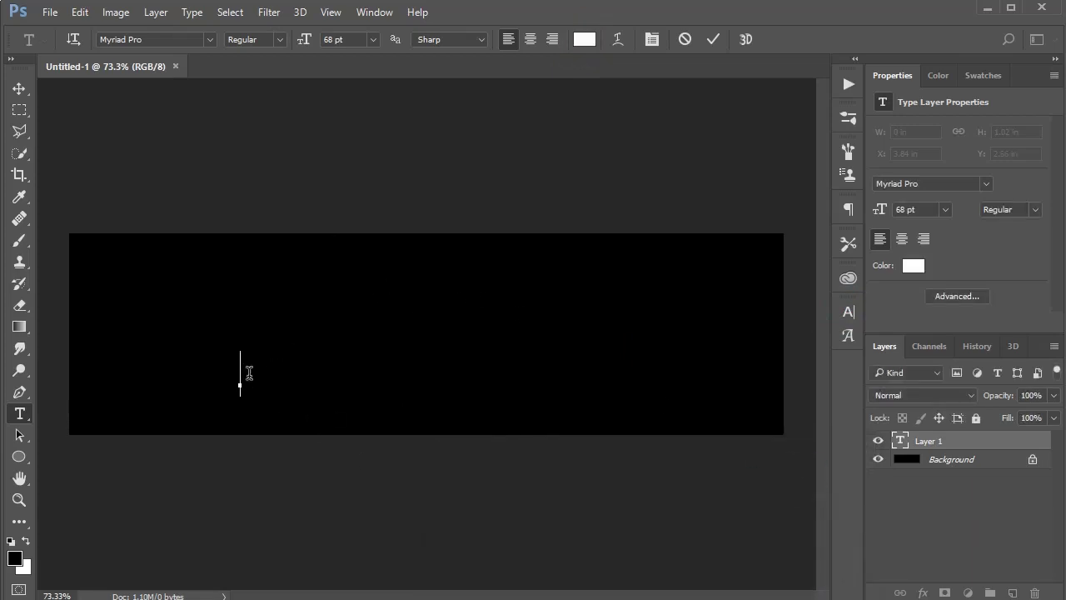
Enter the text "BANNER" and move it to the right part of the canvas
{"action": "type", "text": "B"}
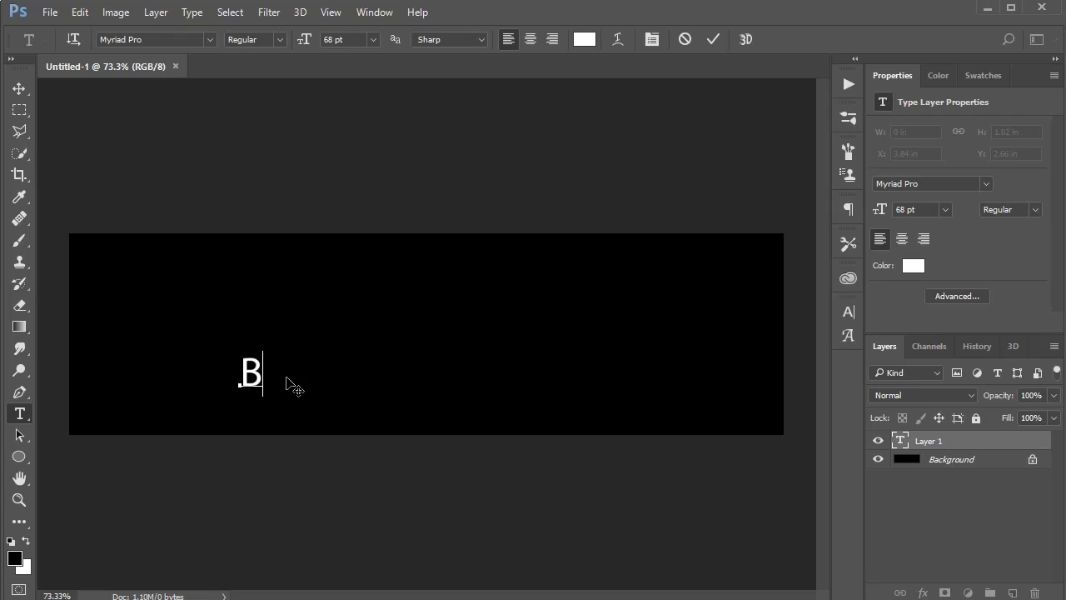
{"action": "type", "text": "ANNER"}
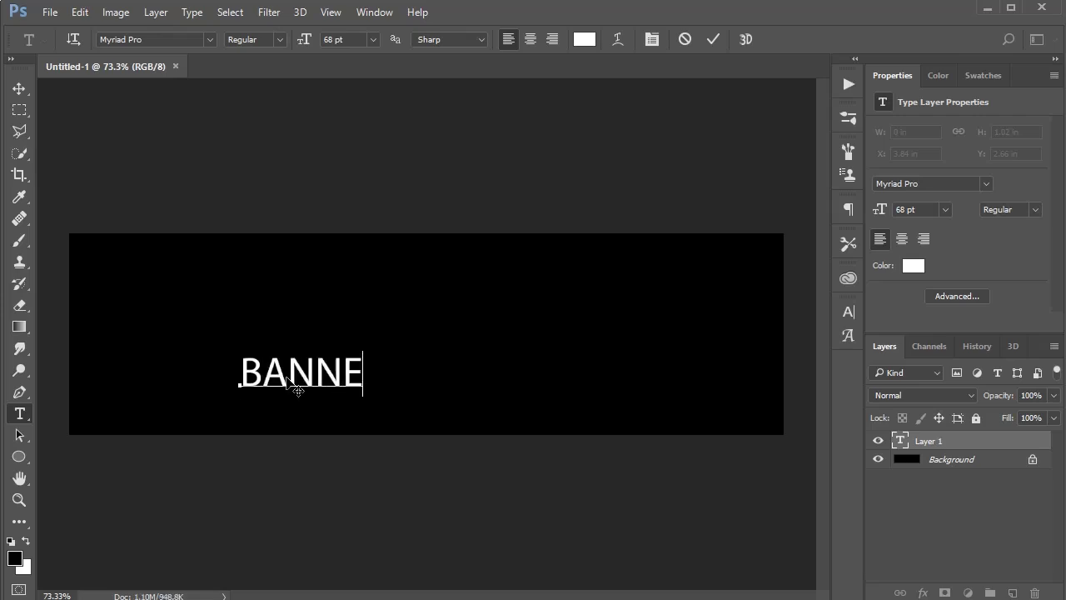
{"action": "double_click", "coordinate": [341, 378]}
{"action": "left_click_drag", "start_coordinate": [340, 377], "coordinate": [671, 322]}
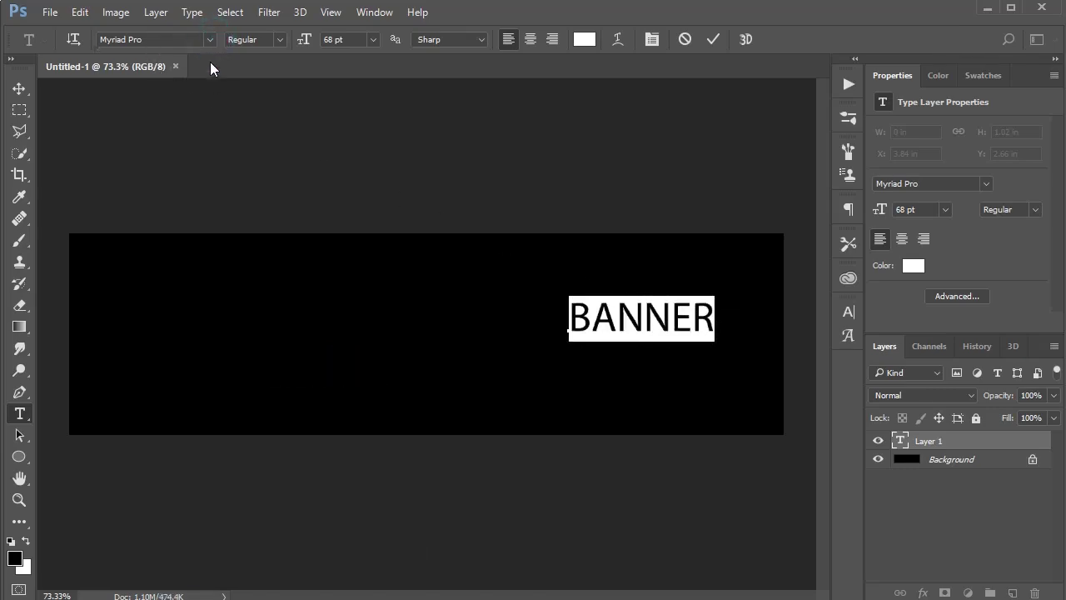
Change the font of the BANNER text to Vinilo and commit the text
{"action": "left_click", "coordinate": [210, 39]}
{"action": "left_click_drag", "start_coordinate": [417, 300], "coordinate": [416, 84]}
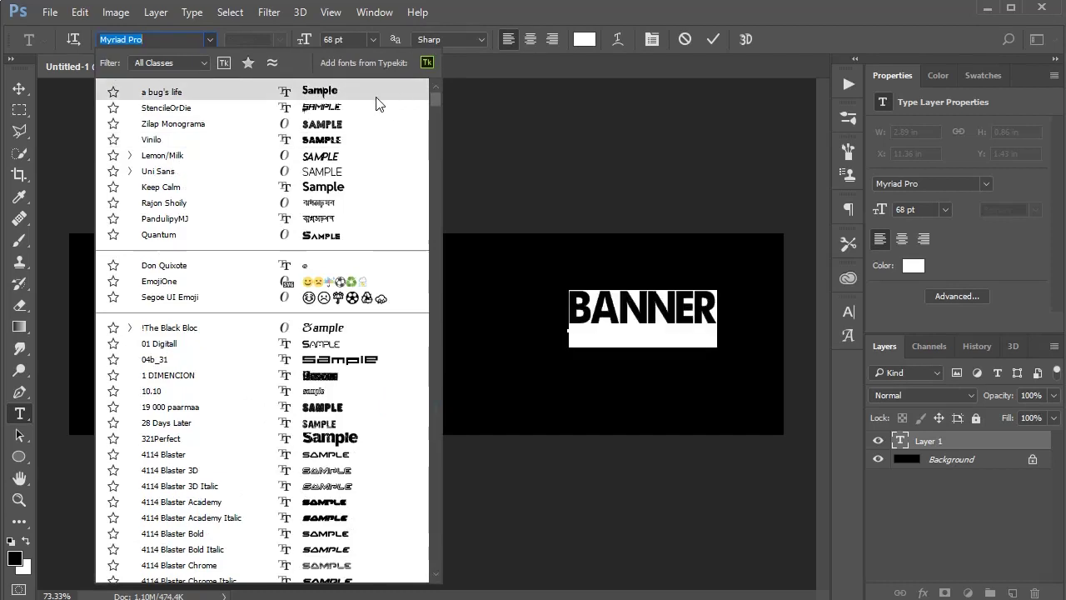
{"action": "left_click", "coordinate": [342, 141]}
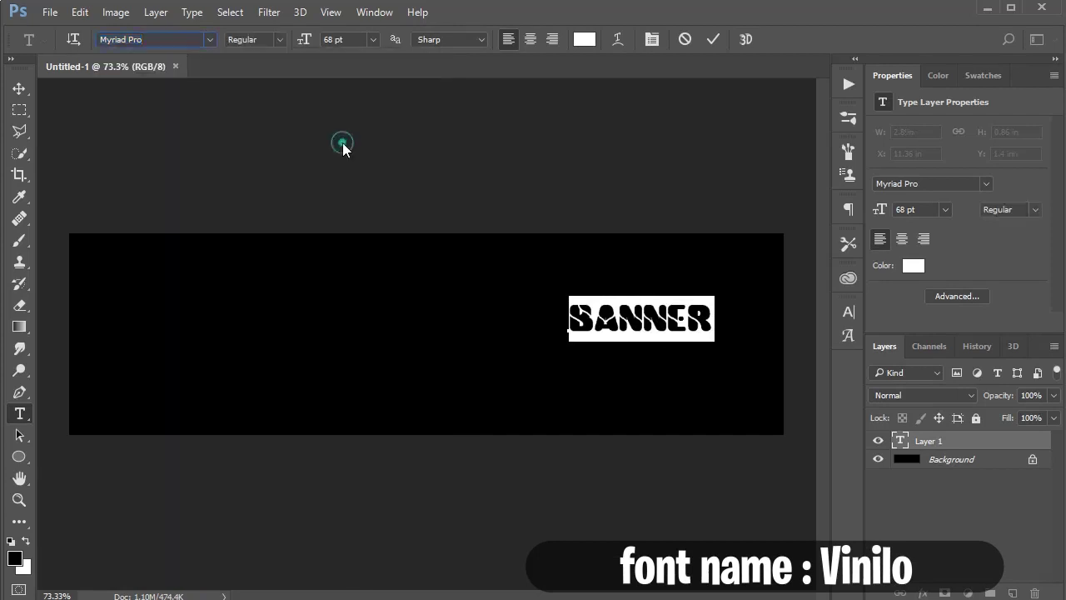
{"action": "left_click", "coordinate": [670, 314]}
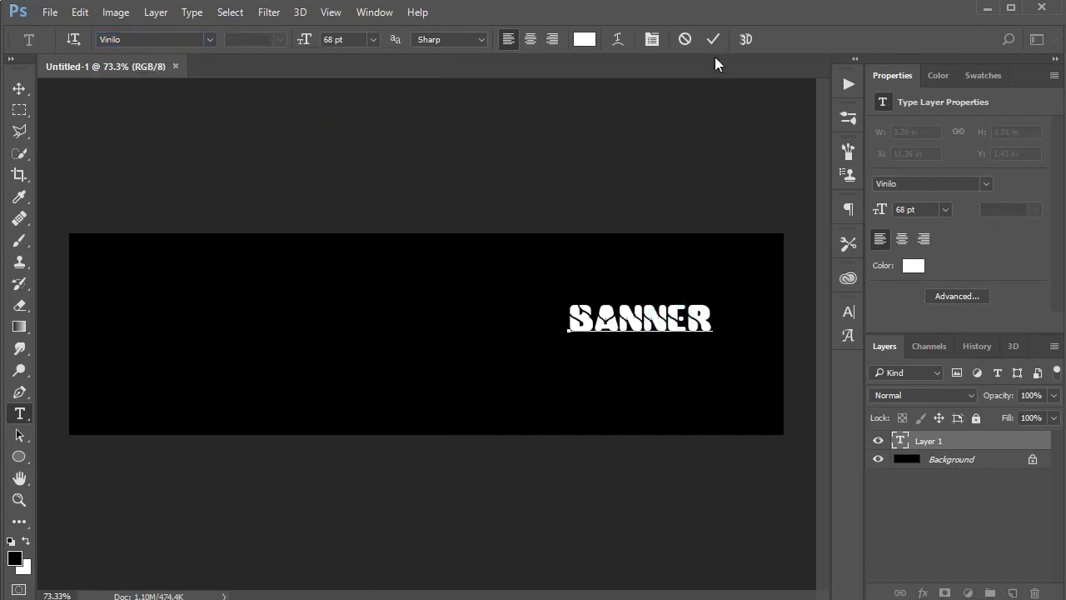
{"action": "left_click", "coordinate": [713, 39]}
{"action": "left_click", "coordinate": [19, 88]}
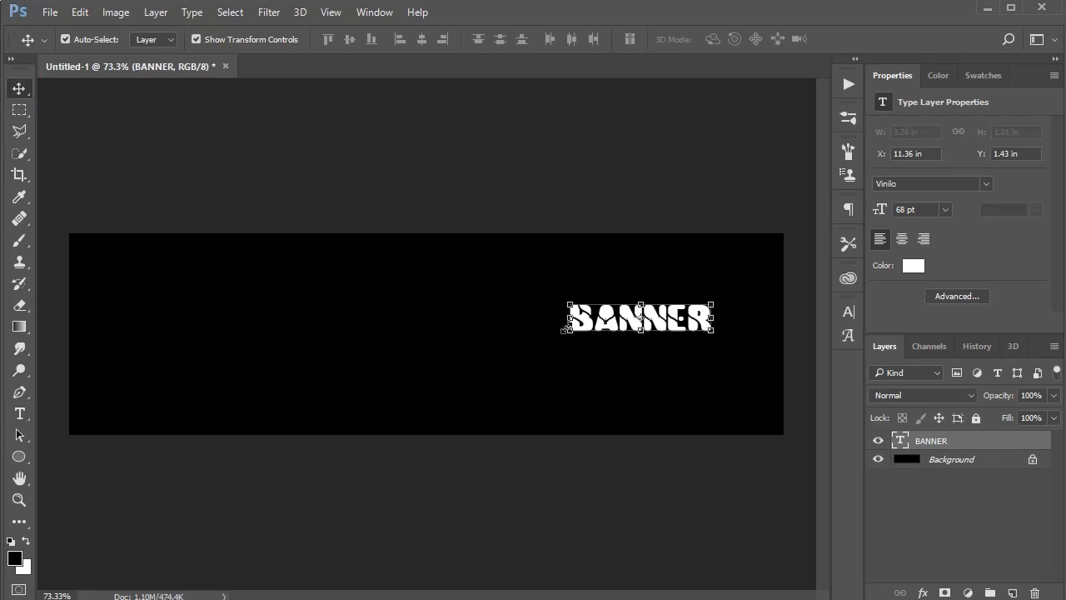
{"action": "left_click", "coordinate": [568, 333]}
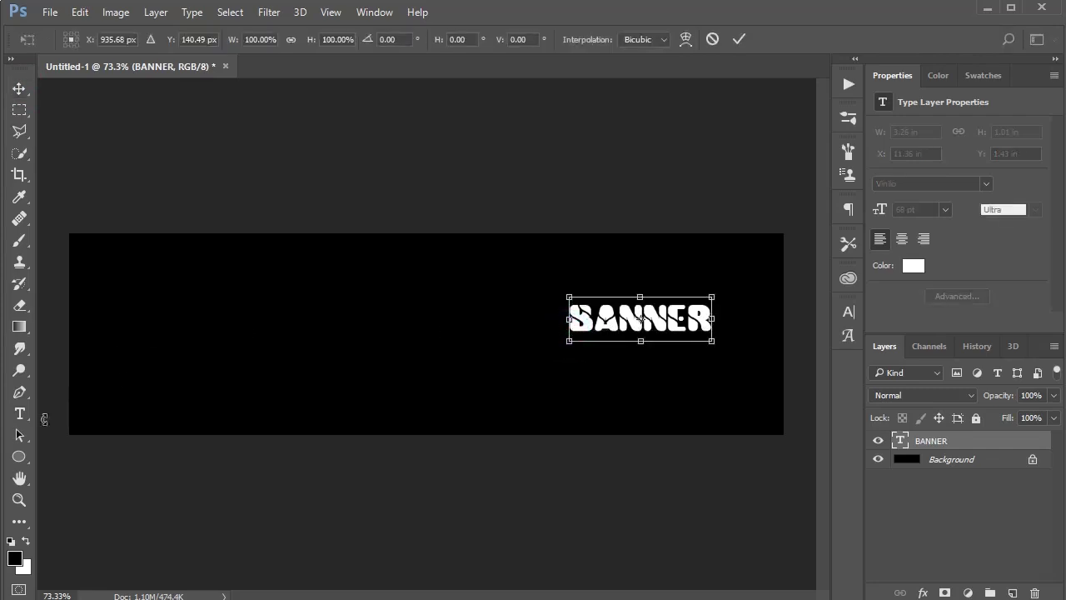
{"action": "key", "text": "Return"}
Enlarge the BANNER text to 203 pt and centre it on the canvas
{"action": "left_click", "coordinate": [19, 414]}
{"action": "left_click", "coordinate": [618, 325]}
{"action": "left_click_drag", "start_coordinate": [618, 325], "coordinate": [366, 329]}
{"action": "key", "text": "ctrl+a"}
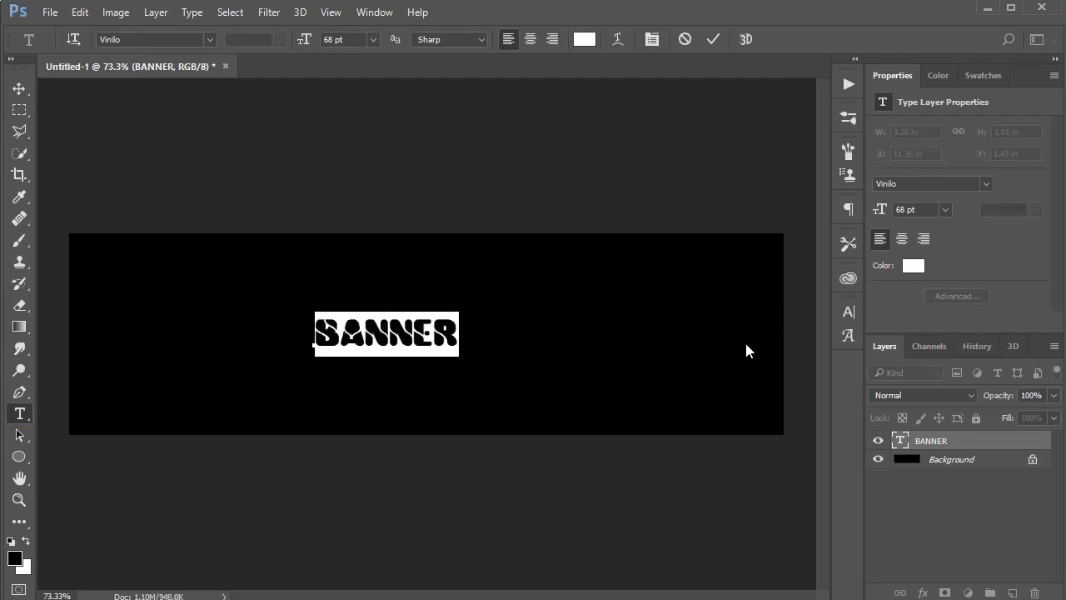
{"action": "left_click", "coordinate": [848, 312]}
{"action": "left_click_drag", "start_coordinate": [659, 356], "coordinate": [762, 362]}
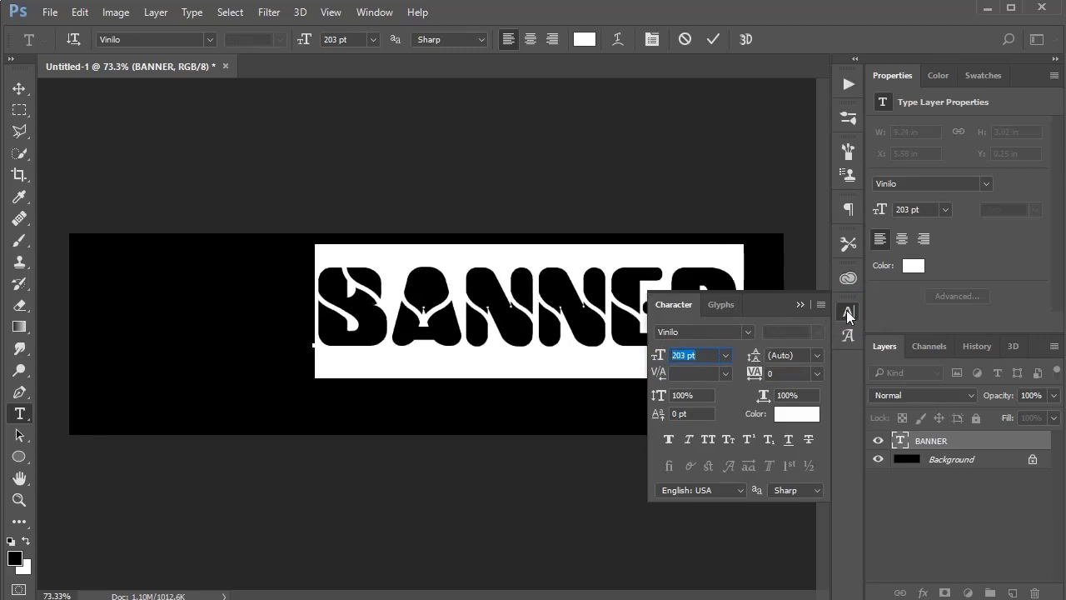
{"action": "left_click", "coordinate": [848, 312]}
{"action": "left_click", "coordinate": [713, 39]}
{"action": "left_click_drag", "start_coordinate": [572, 309], "coordinate": [481, 352]}
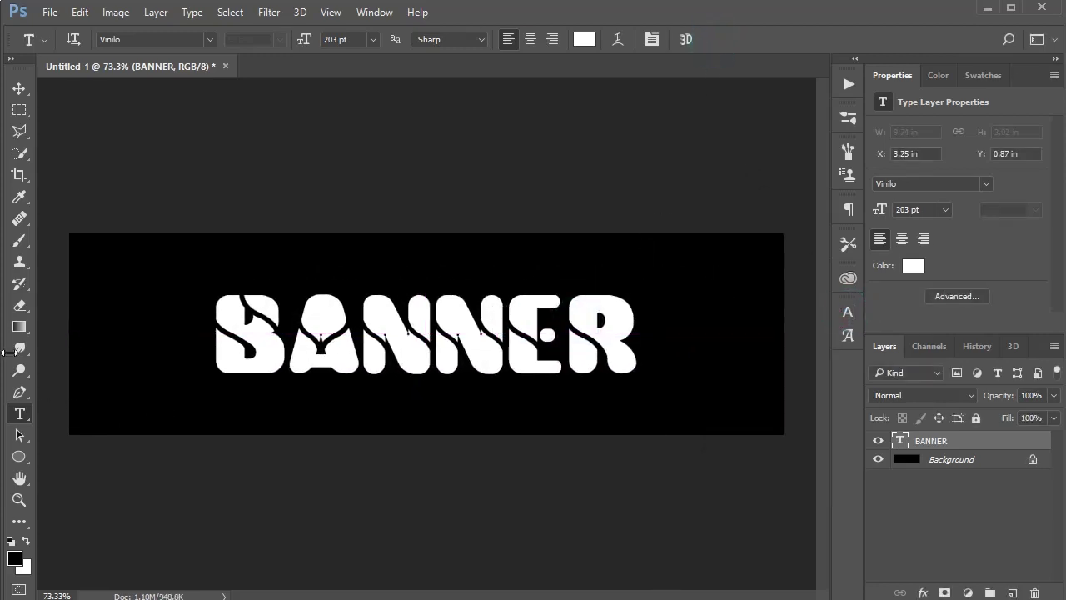
Rotate the BANNER text slightly counter-clockwise, keep it near the canvas centre, and deselect the layer
{"action": "left_click", "coordinate": [19, 88]}
{"action": "left_click", "coordinate": [639, 377]}
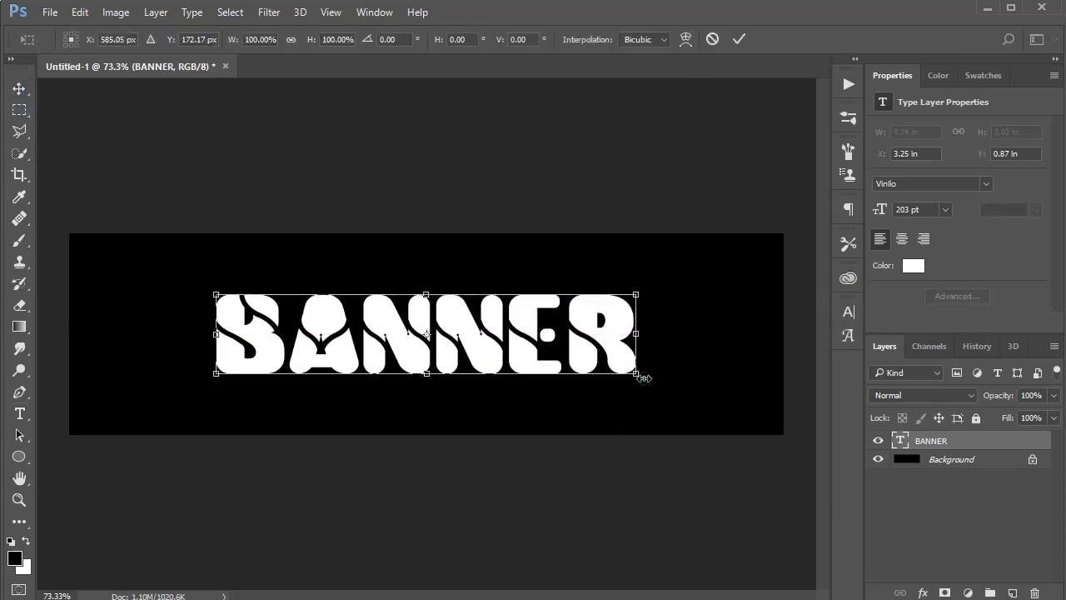
{"action": "left_click_drag", "start_coordinate": [654, 416], "coordinate": [685, 417]}
{"action": "mouse_move", "coordinate": [575, 369]}
{"action": "left_mouse_down"}
{"action": "mouse_move", "coordinate": [572, 362]}
{"action": "mouse_move", "coordinate": [590, 375]}
{"action": "left_mouse_up"}
{"action": "left_click_drag", "start_coordinate": [682, 399], "coordinate": [684, 396]}
{"action": "left_click", "coordinate": [738, 39]}
{"action": "left_click", "coordinate": [688, 160]}
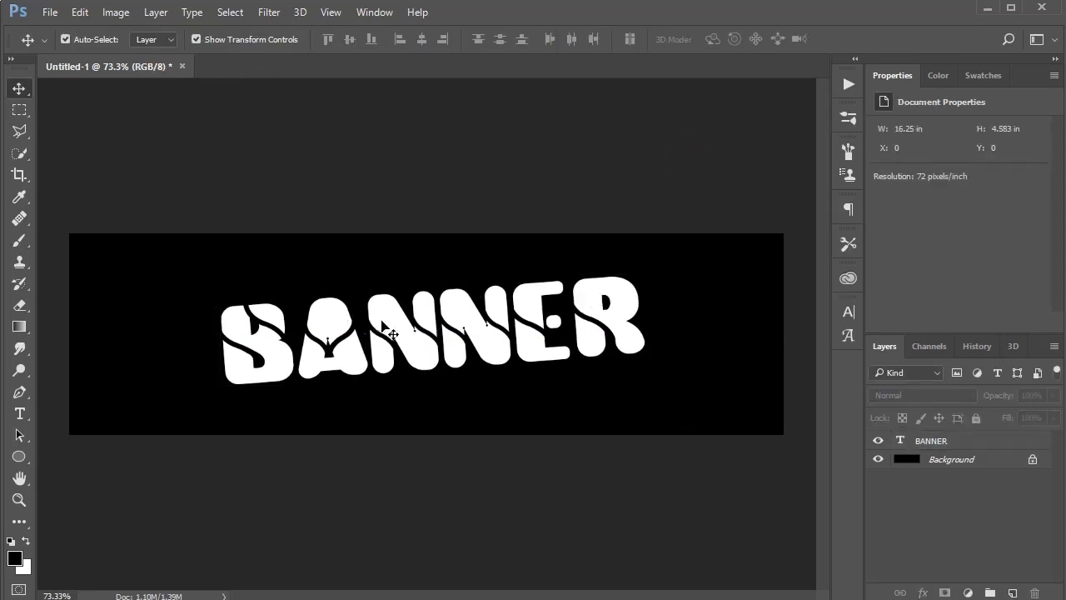
Open Snowflakes Background.jpg and copy the image into the banner document as a new layer above the text
{"action": "left_click", "coordinate": [50, 12]}
{"action": "left_click", "coordinate": [53, 43]}
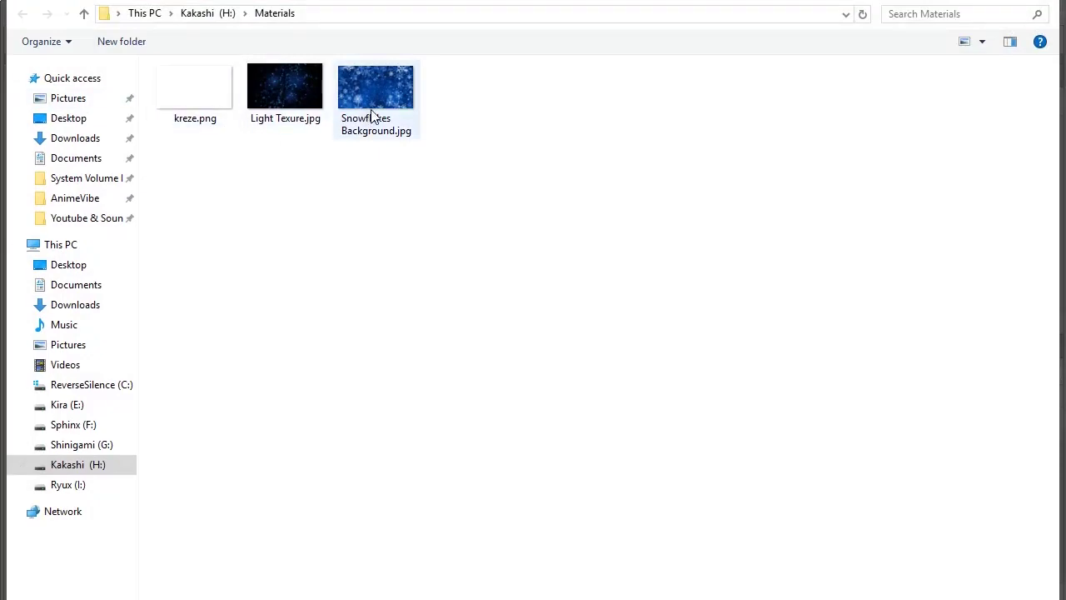
{"action": "double_click", "coordinate": [372, 116]}
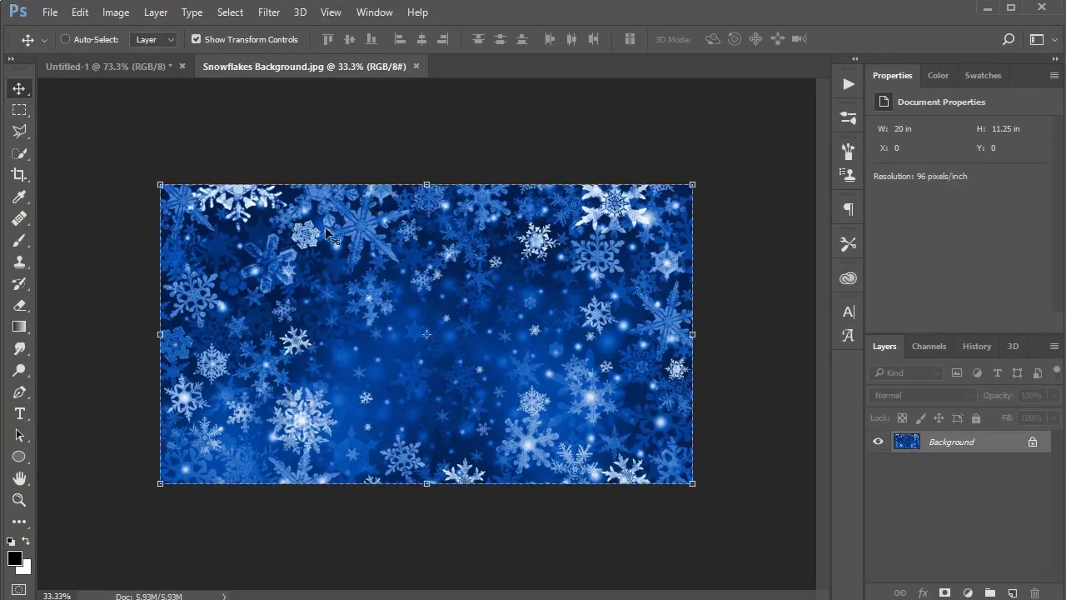
{"action": "left_click", "coordinate": [143, 67]}
{"action": "key", "text": "ctrl+v"}
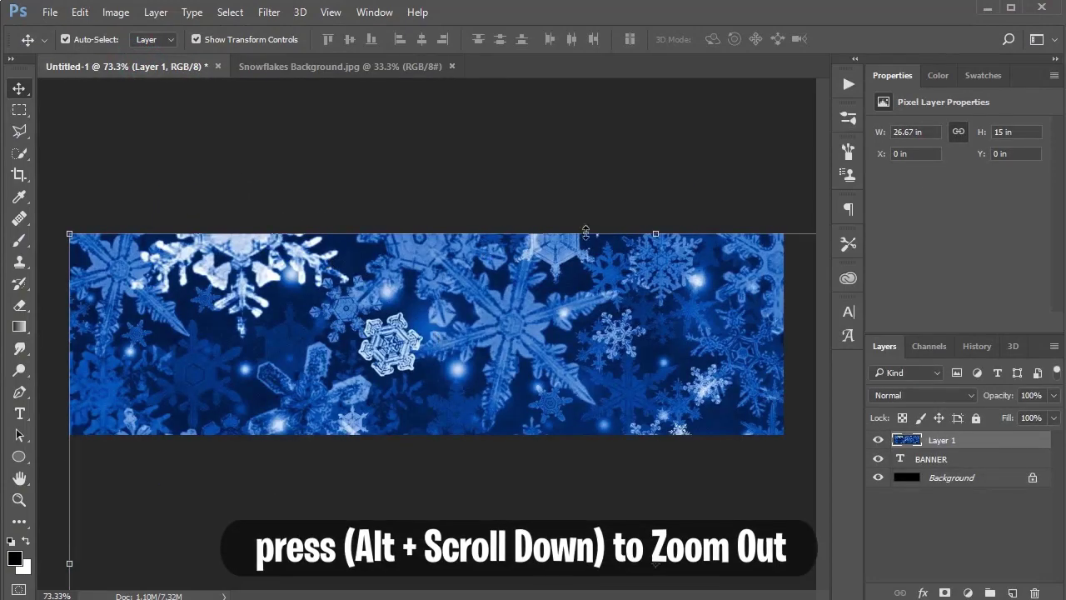
Scale the snowflake layer down to about 56% and shift it right so it covers the BANNER text
{"action": "left_click", "coordinate": [655, 232]}
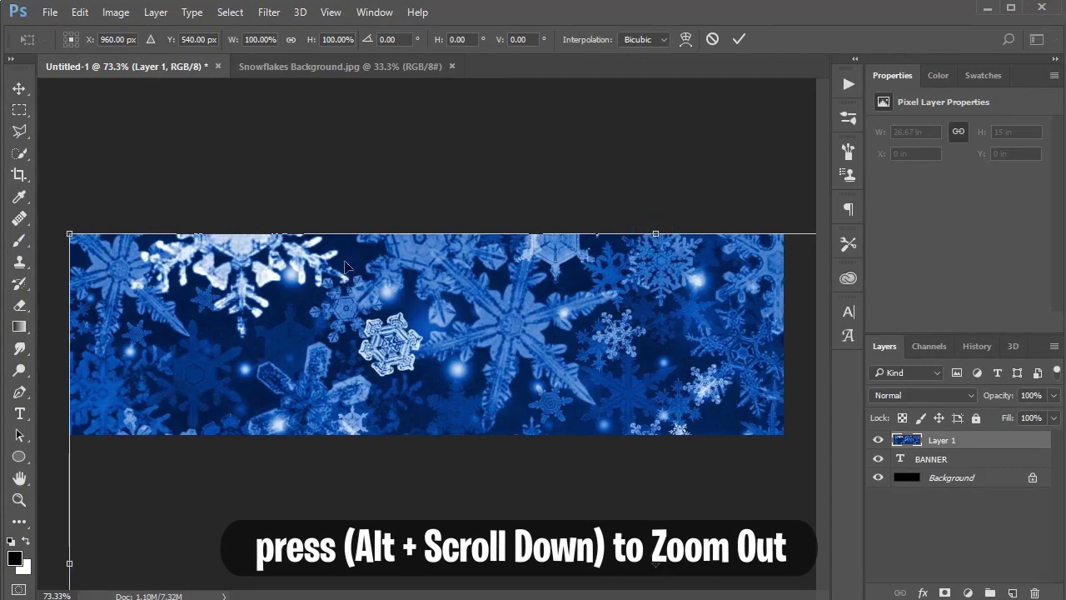
{"action": "scroll", "coordinate": [323, 167], "scroll_direction": "down", "scroll_amount": 6}
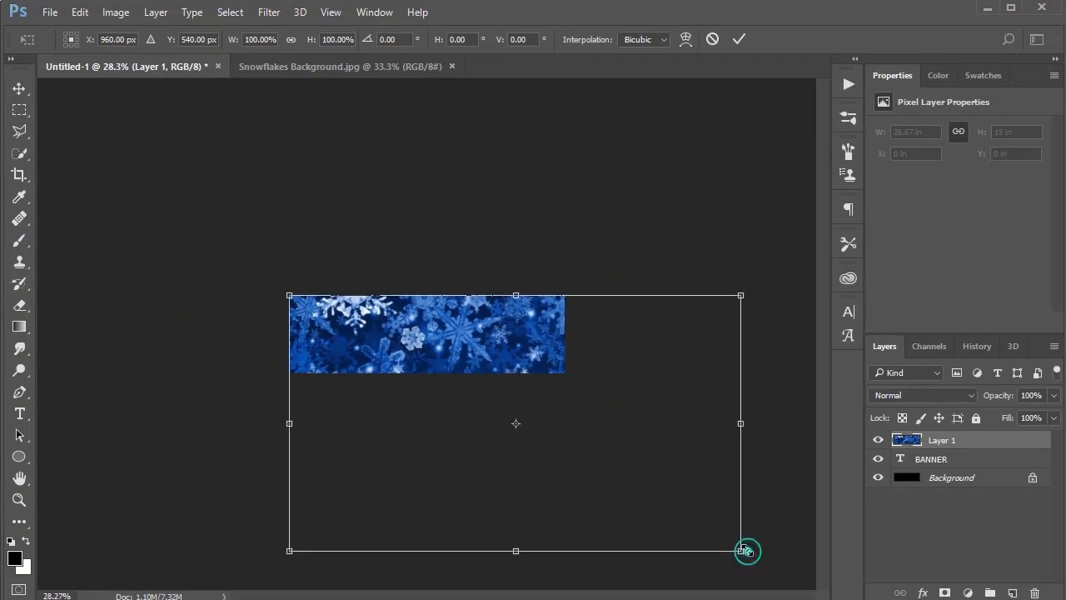
{"action": "scroll", "coordinate": [373, 340], "scroll_direction": "up", "scroll_amount": 5}
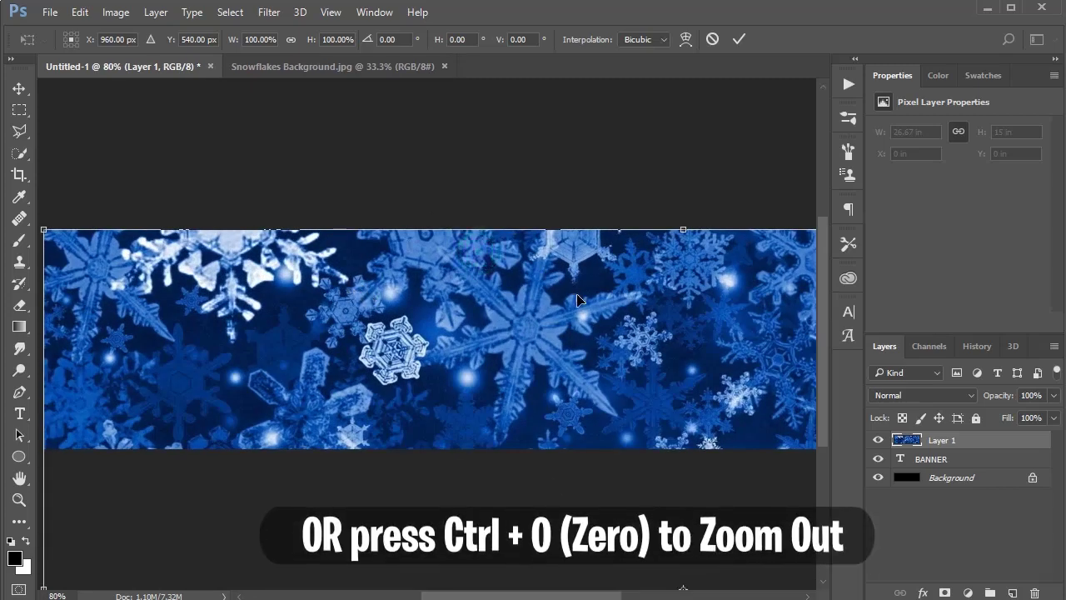
{"action": "key", "text": "ctrl+0"}
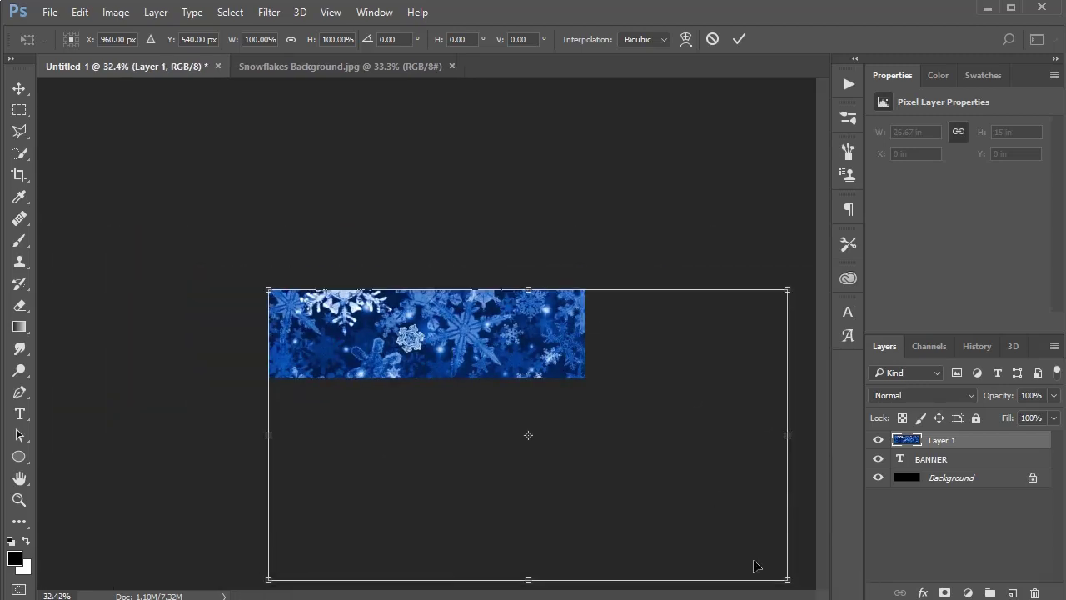
{"action": "left_click_drag", "start_coordinate": [786, 579], "coordinate": [590, 400]}
{"action": "scroll", "coordinate": [426, 333], "scroll_direction": "up", "scroll_amount": 9}
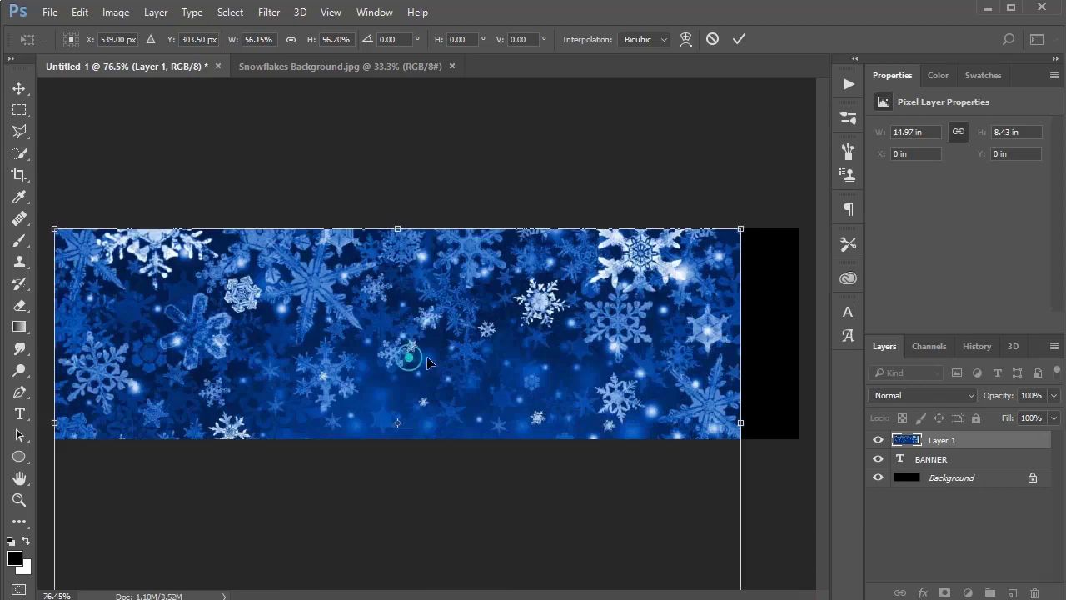
{"action": "left_click_drag", "start_coordinate": [414, 351], "coordinate": [449, 351]}
{"action": "scroll", "coordinate": [583, 437], "scroll_direction": "down", "scroll_amount": 3}
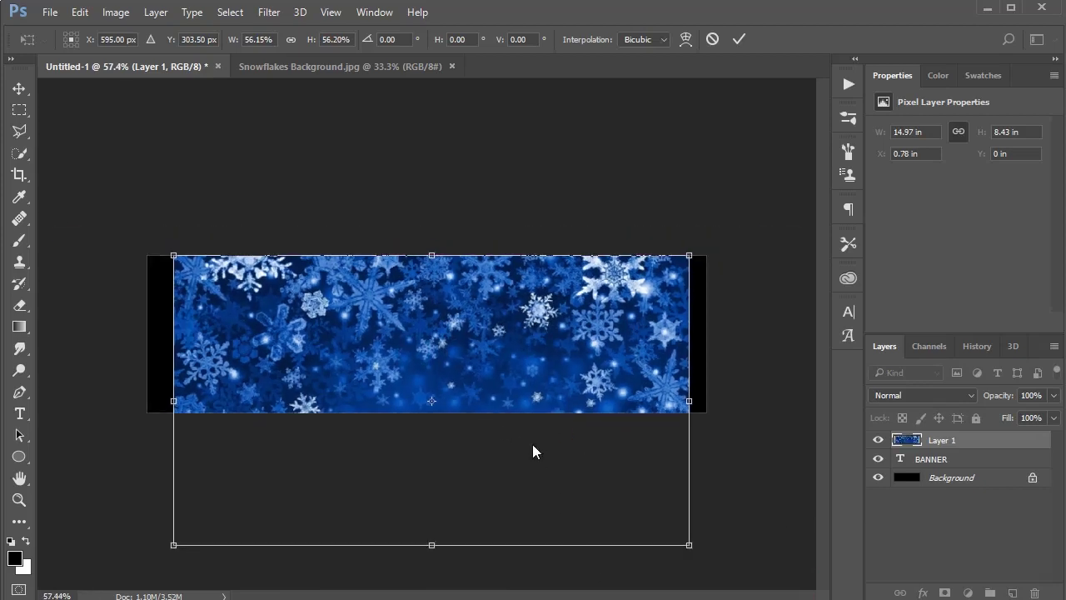
{"action": "key", "text": "alt+space"}
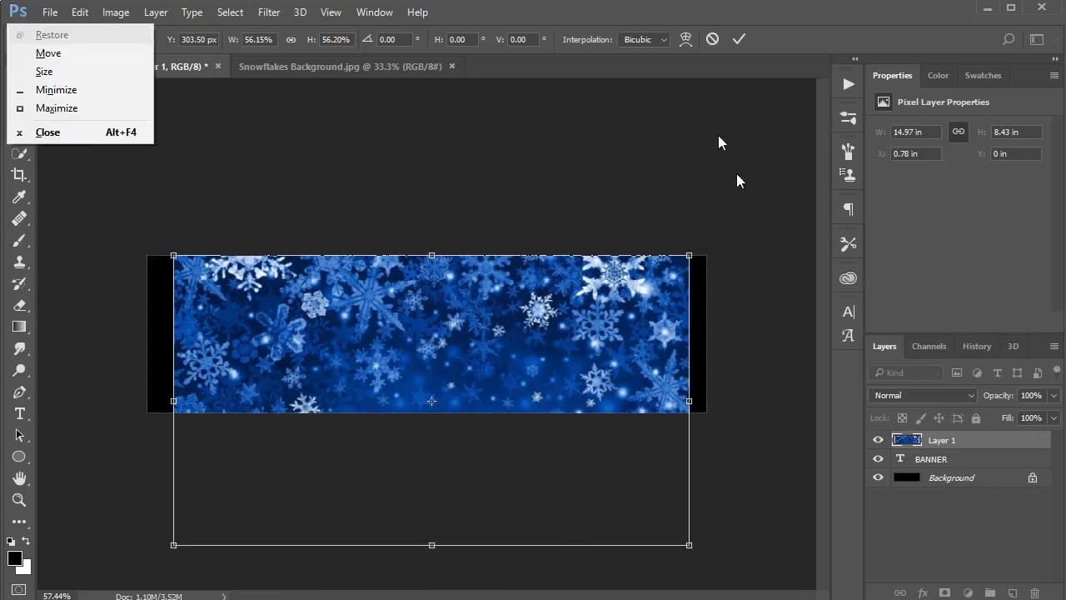
{"action": "left_click", "coordinate": [740, 39]}
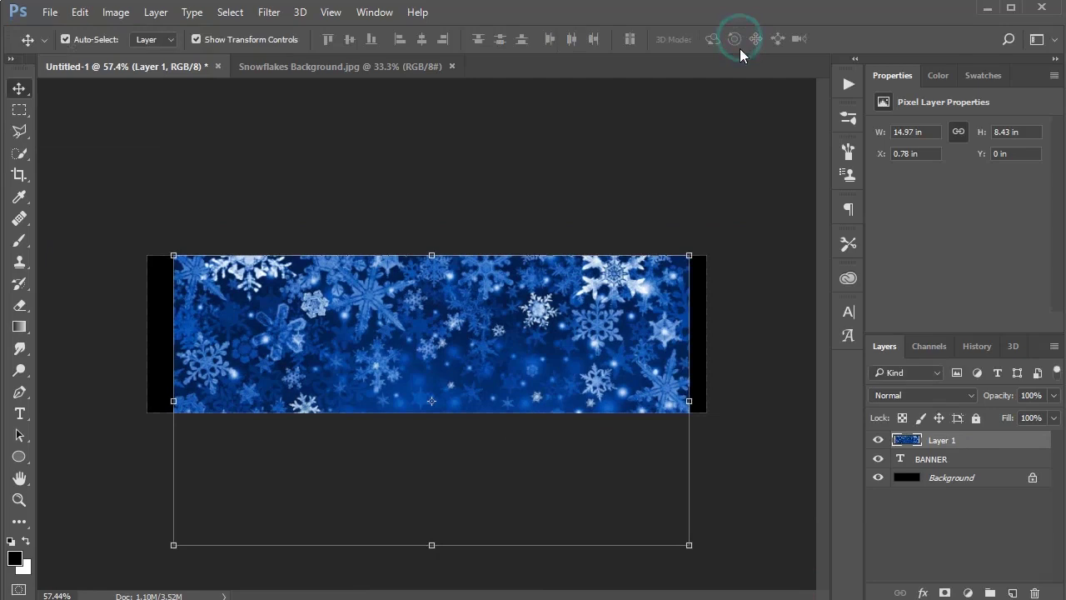
Clip the snowflake layer to the BANNER text, then scale it to about 84% and reposition it at about X 1.26 in, Y 0.92 in
{"action": "right_click", "coordinate": [957, 442]}
{"action": "left_click", "coordinate": [820, 341]}
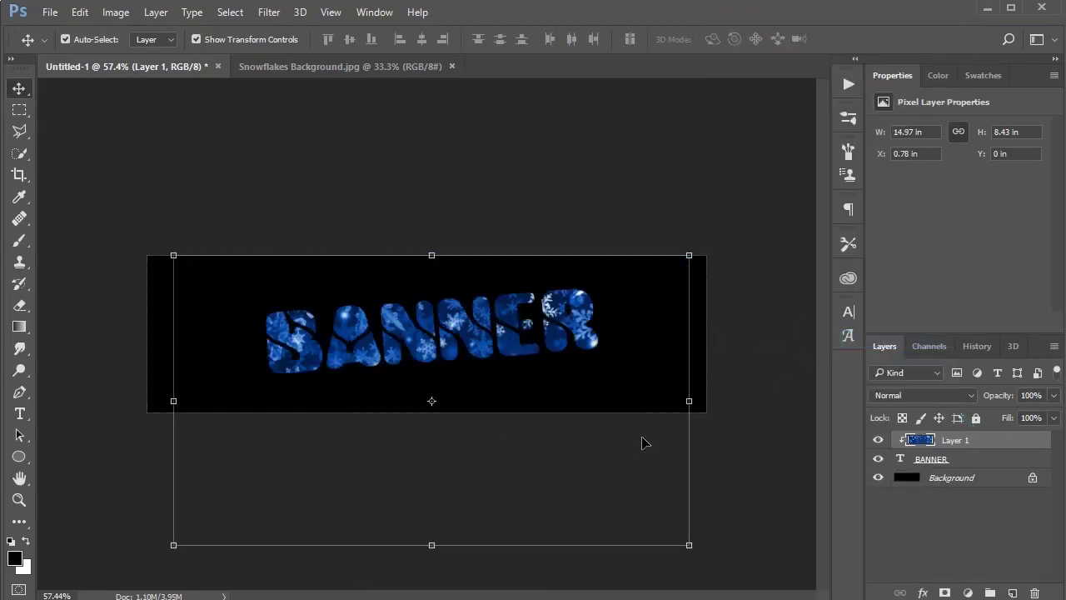
{"action": "left_click_drag", "start_coordinate": [688, 546], "coordinate": [607, 500]}
{"action": "left_click_drag", "start_coordinate": [526, 419], "coordinate": [541, 441]}
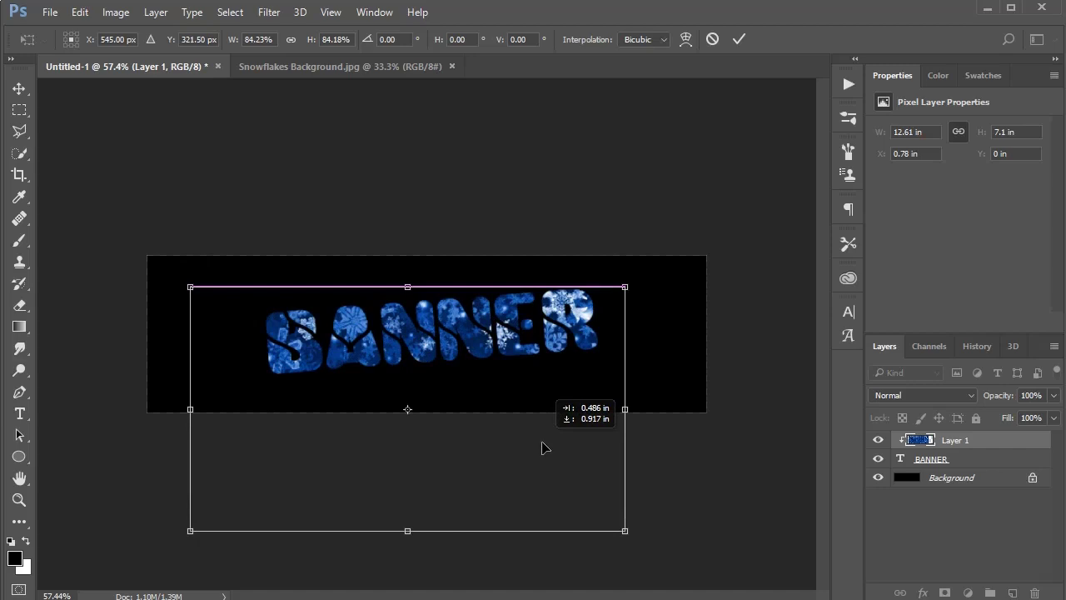
{"action": "left_click_drag", "start_coordinate": [541, 442], "coordinate": [541, 442]}
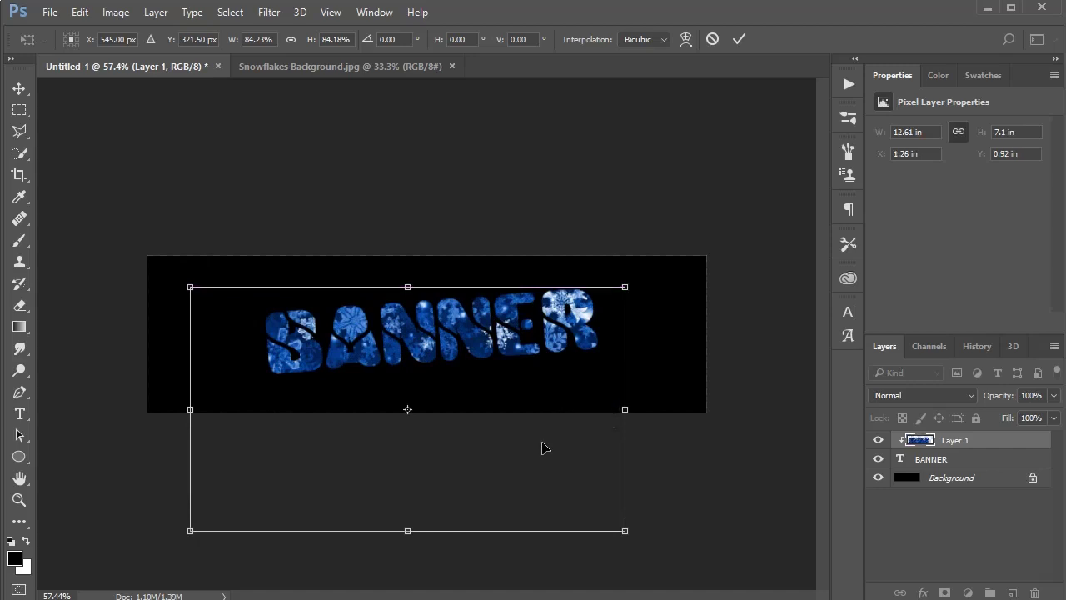
{"action": "key", "text": "Return"}
{"action": "left_click", "coordinate": [670, 329]}
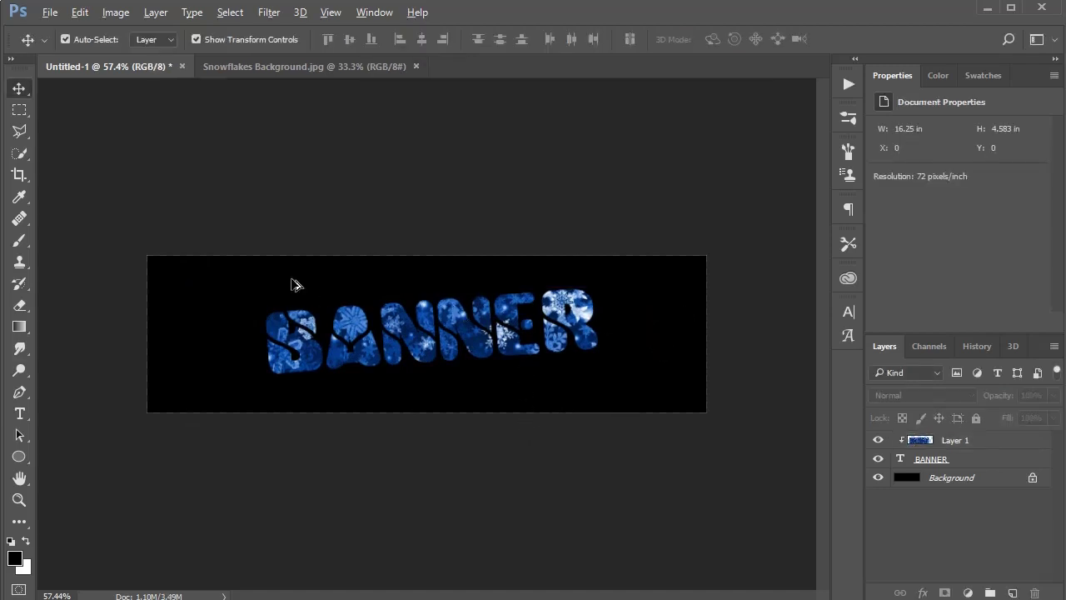
Duplicate the BANNER text layer as BANNER copy within the same document
{"action": "scroll", "coordinate": [324, 286], "scroll_direction": "up", "scroll_amount": 3}
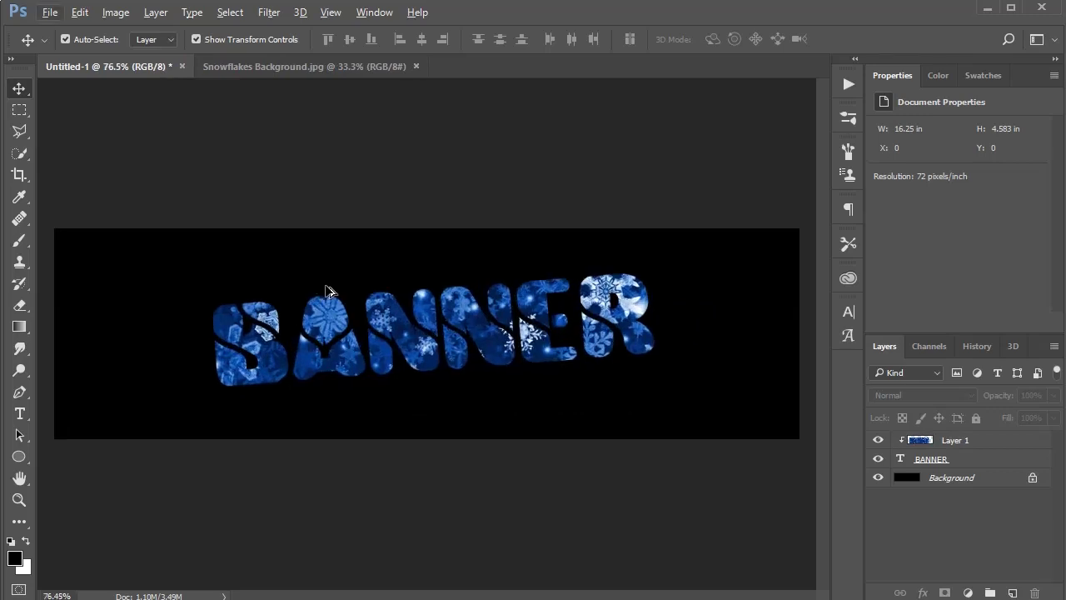
{"action": "left_click", "coordinate": [974, 480]}
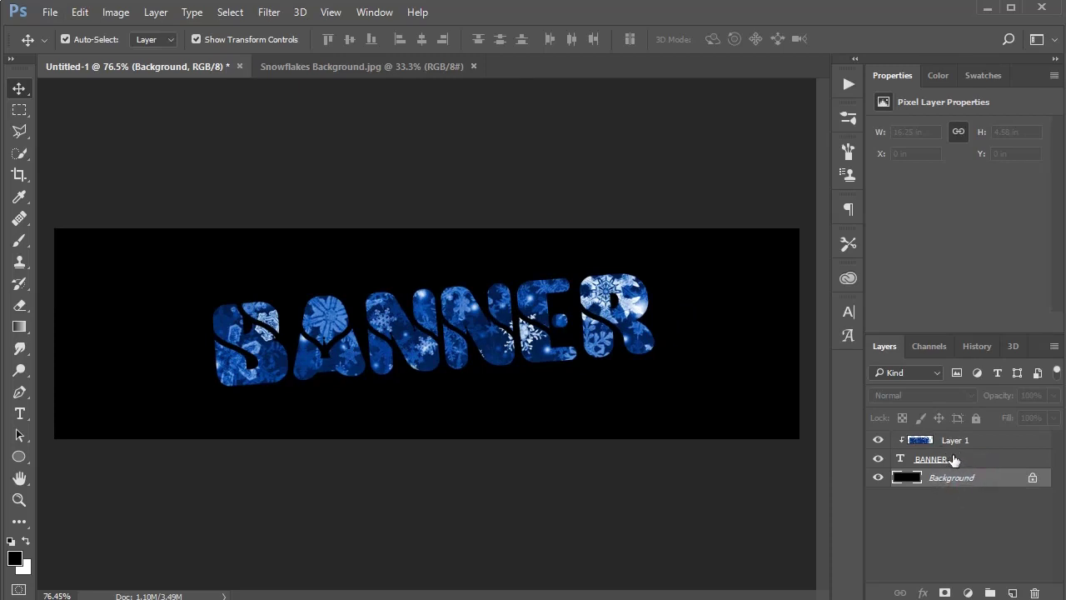
{"action": "left_click", "coordinate": [954, 460]}
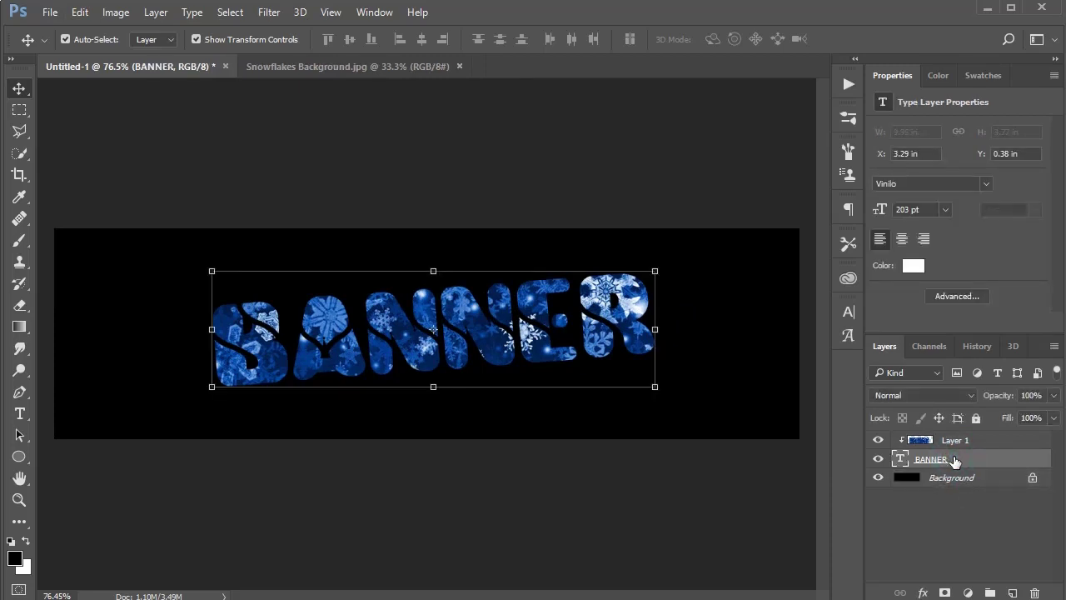
{"action": "right_click", "coordinate": [954, 462]}
{"action": "left_click", "coordinate": [1001, 463]}
{"action": "left_click", "coordinate": [232, 12]}
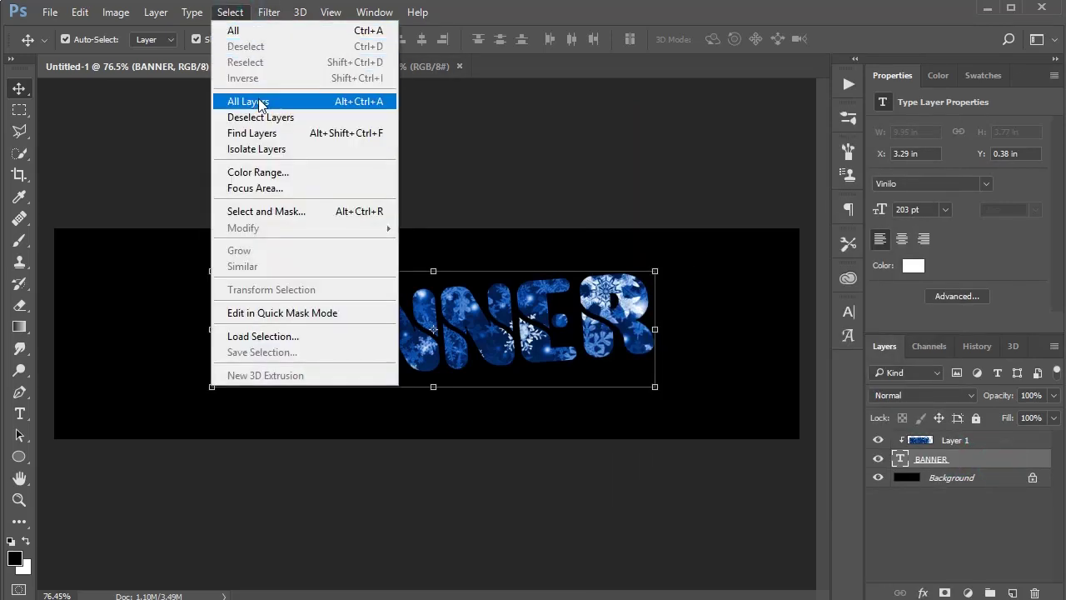
{"action": "mouse_move", "coordinate": [71, 16]}
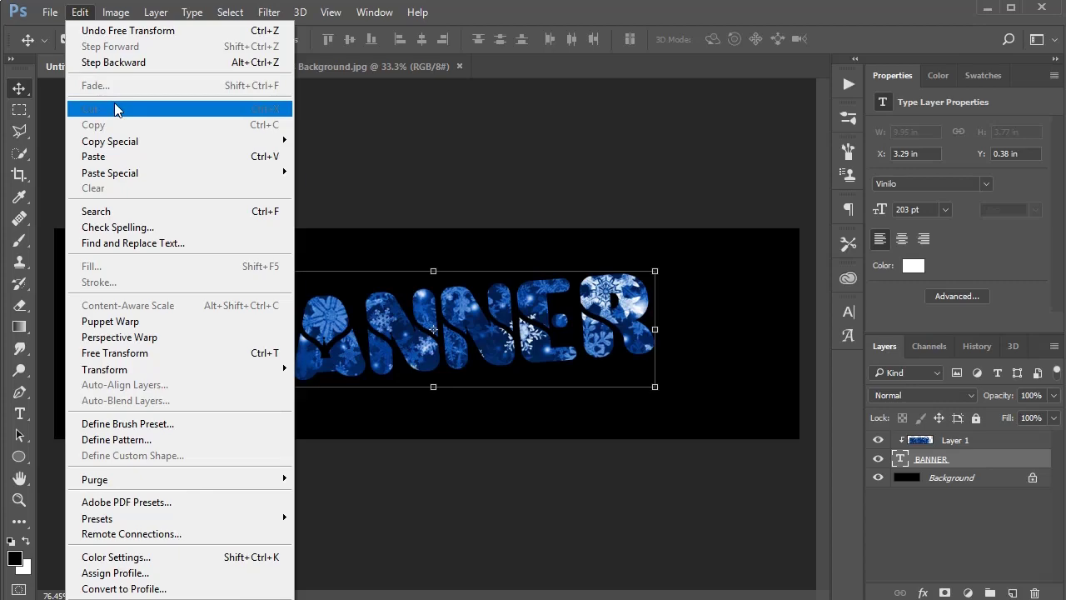
{"action": "mouse_move", "coordinate": [156, 13]}
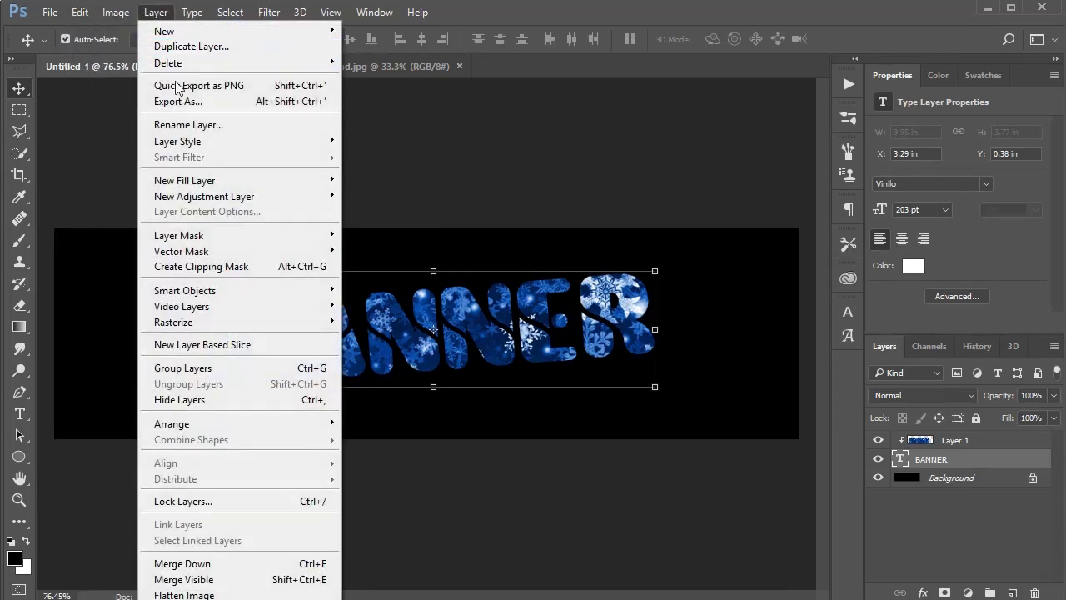
{"action": "mouse_move", "coordinate": [190, 145]}
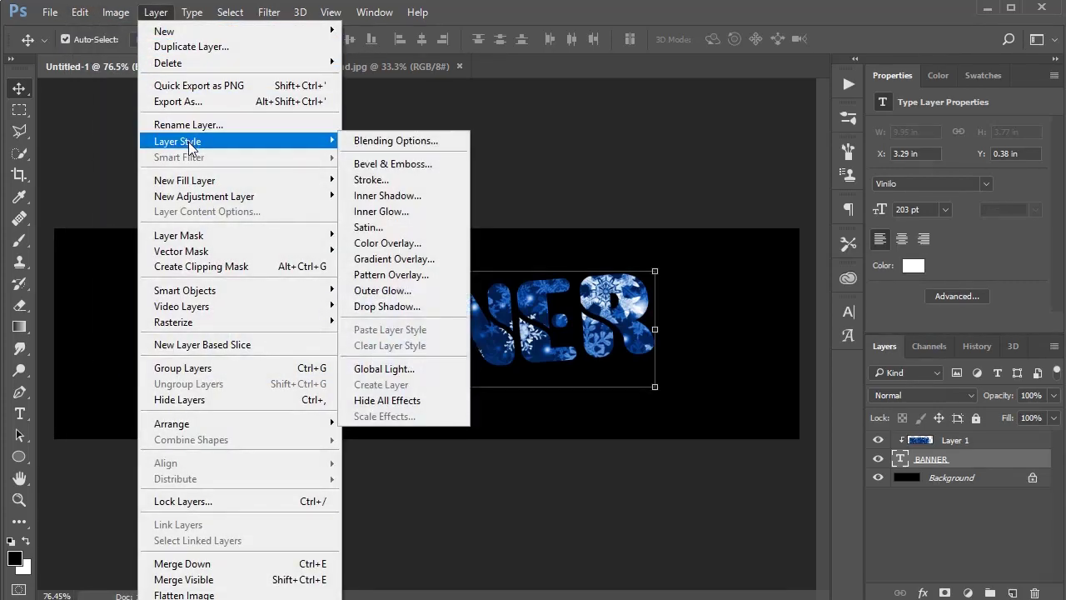
{"action": "left_click", "coordinate": [222, 47]}
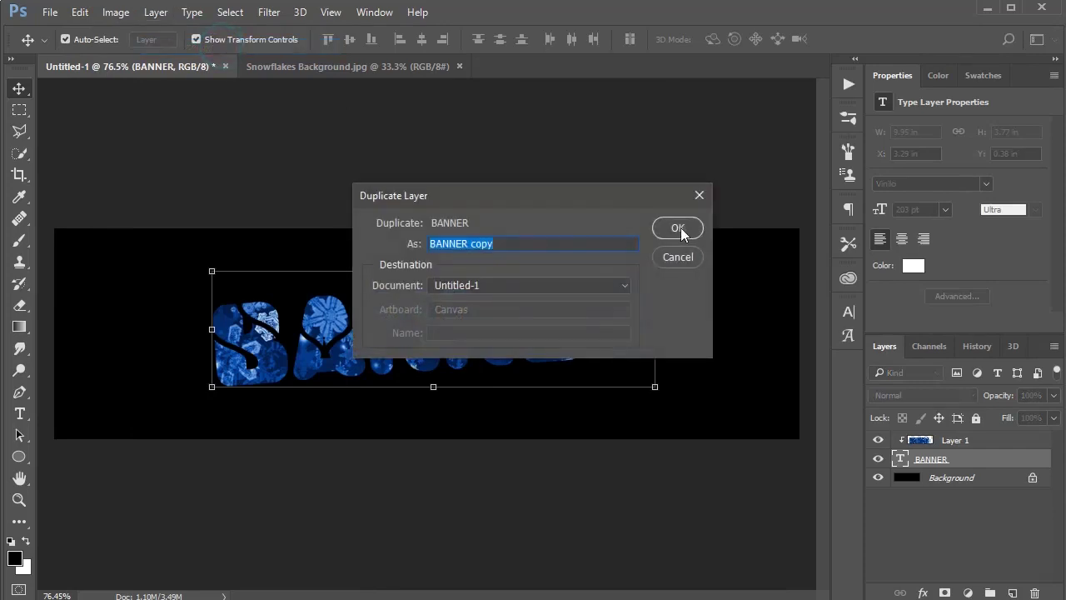
{"action": "left_click", "coordinate": [679, 230]}
Place the BANNER copy layer below BANNER and clip Layer 1 to the BANNER text again
{"action": "left_click_drag", "start_coordinate": [949, 463], "coordinate": [974, 484]}
{"action": "left_click", "coordinate": [942, 455]}
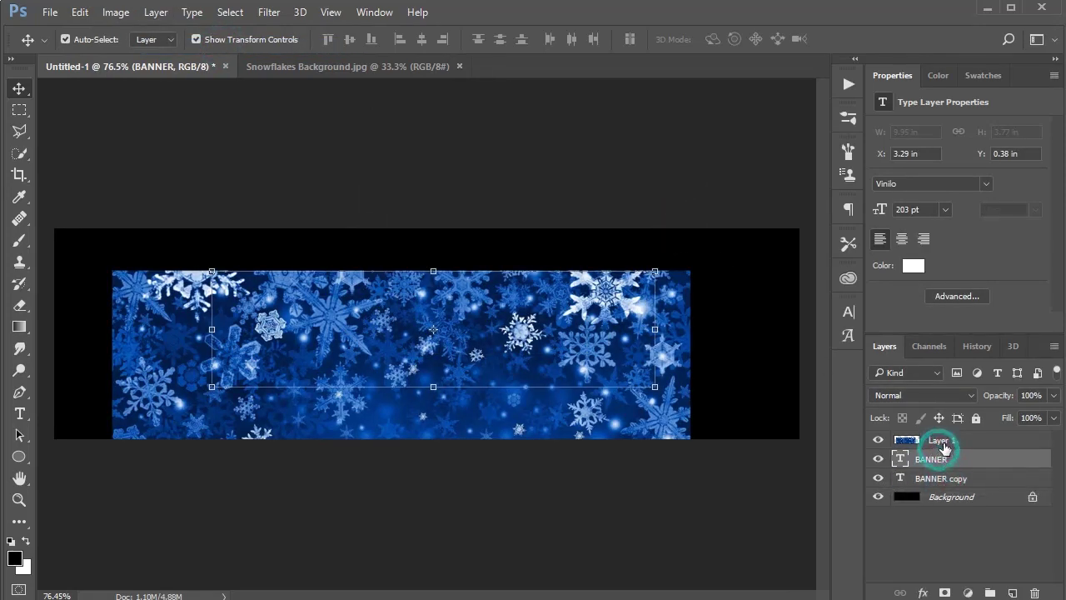
{"action": "left_click", "coordinate": [939, 441]}
{"action": "right_click", "coordinate": [939, 441]}
{"action": "left_click", "coordinate": [791, 338]}
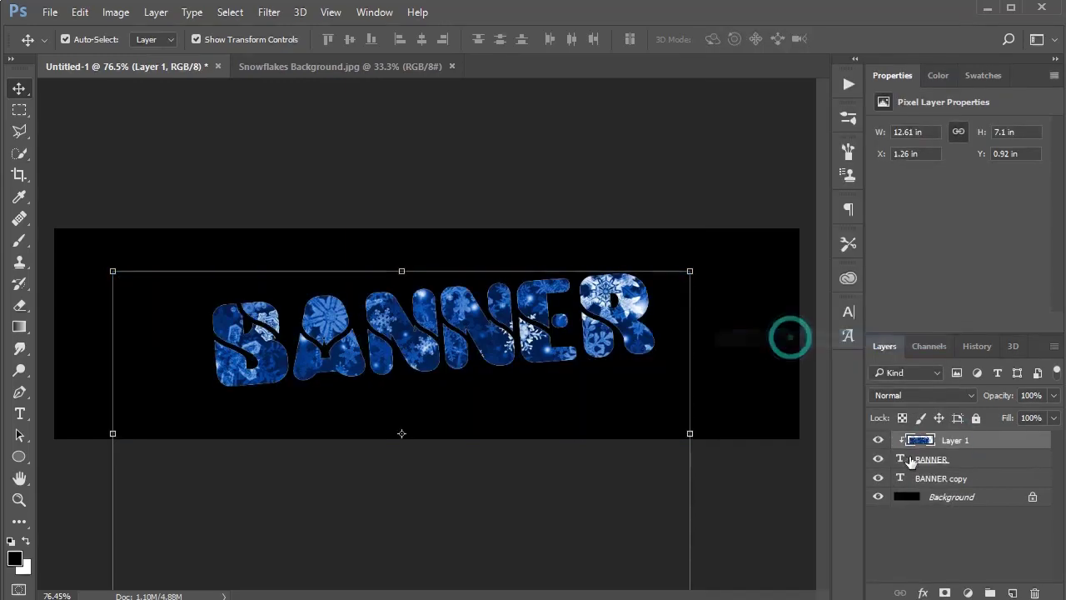
Give the BANNER copy layer a 2 px purple stroke positioned outside, and set the layer's fill to 0%
{"action": "left_click", "coordinate": [952, 481]}
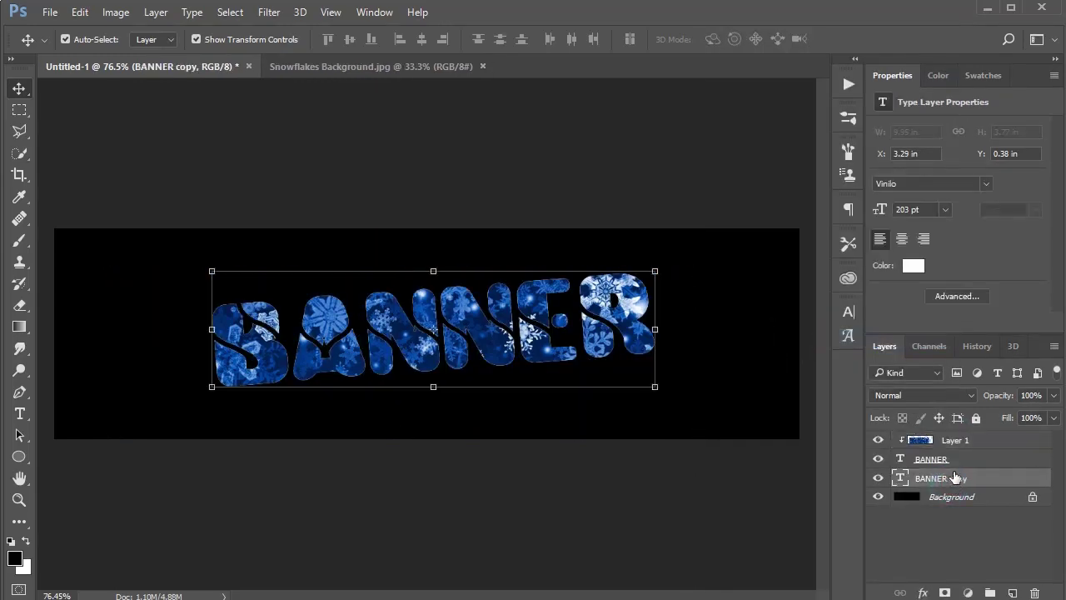
{"action": "double_click", "coordinate": [1029, 488]}
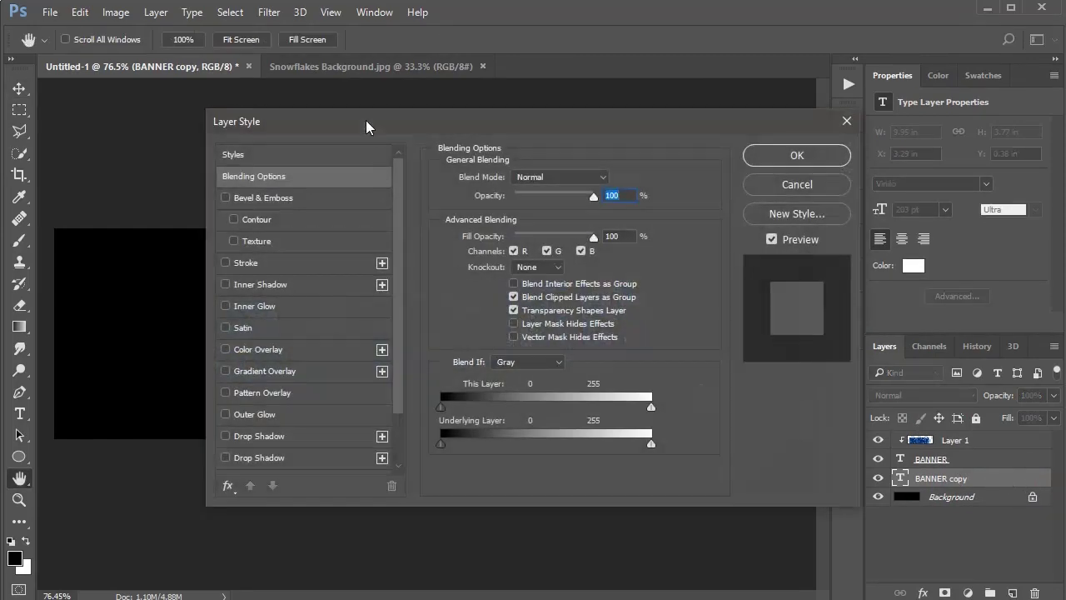
{"action": "left_click_drag", "start_coordinate": [365, 120], "coordinate": [523, 140]}
{"action": "left_click", "coordinate": [426, 286]}
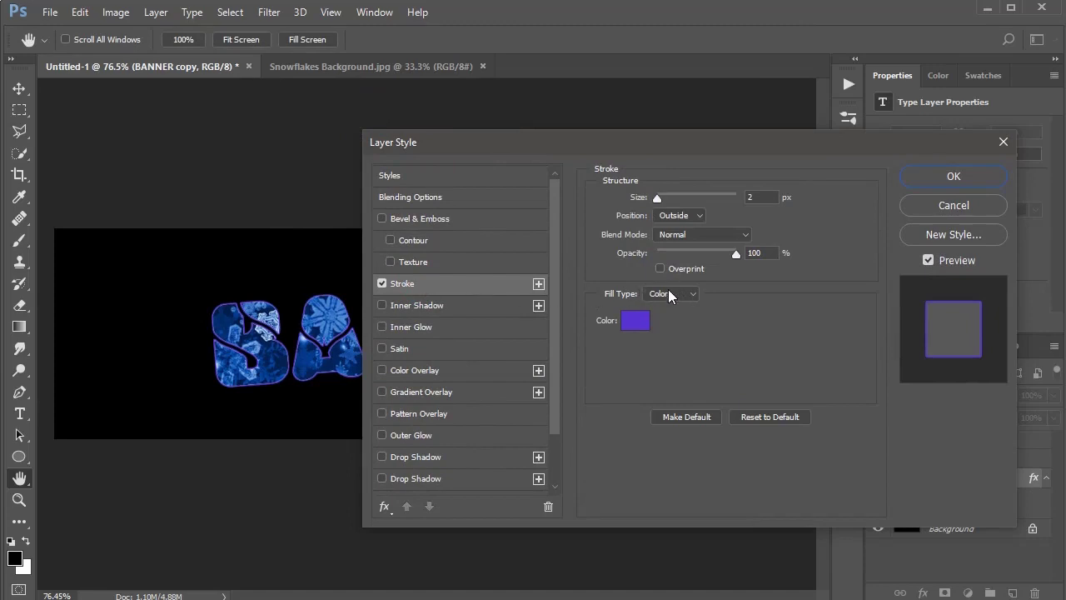
{"action": "left_click", "coordinate": [633, 323]}
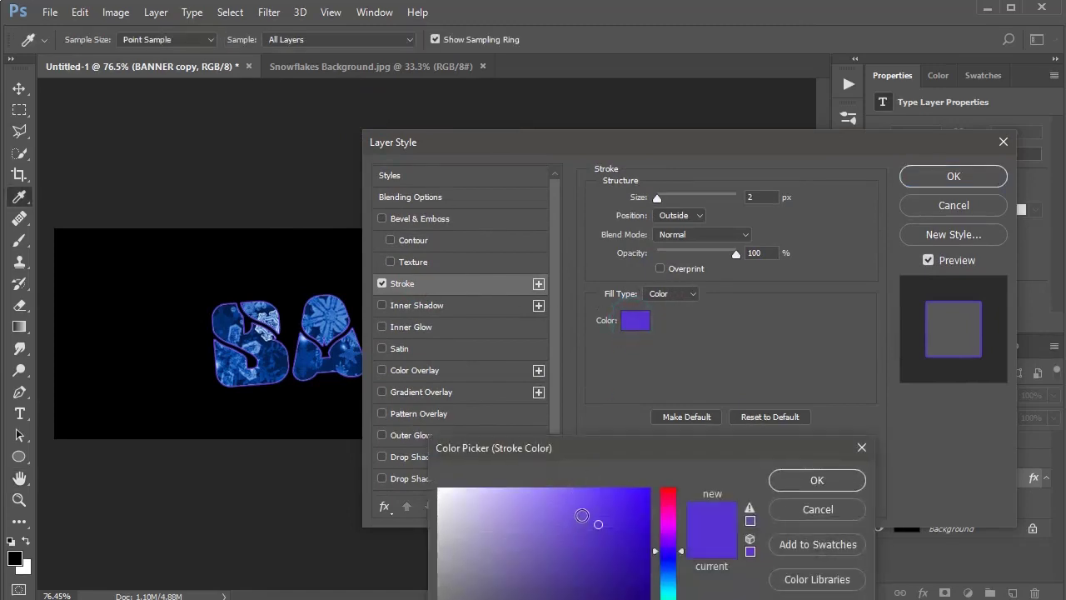
{"action": "left_click", "coordinate": [799, 480]}
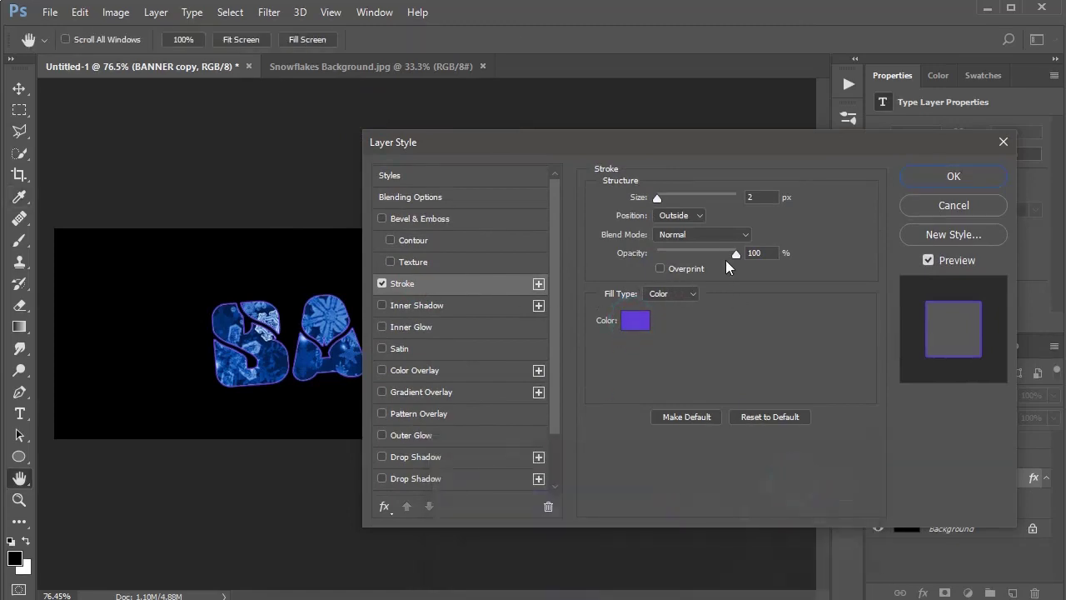
{"action": "left_click", "coordinate": [683, 215]}
{"action": "left_click", "coordinate": [682, 229]}
{"action": "left_click", "coordinate": [765, 196]}
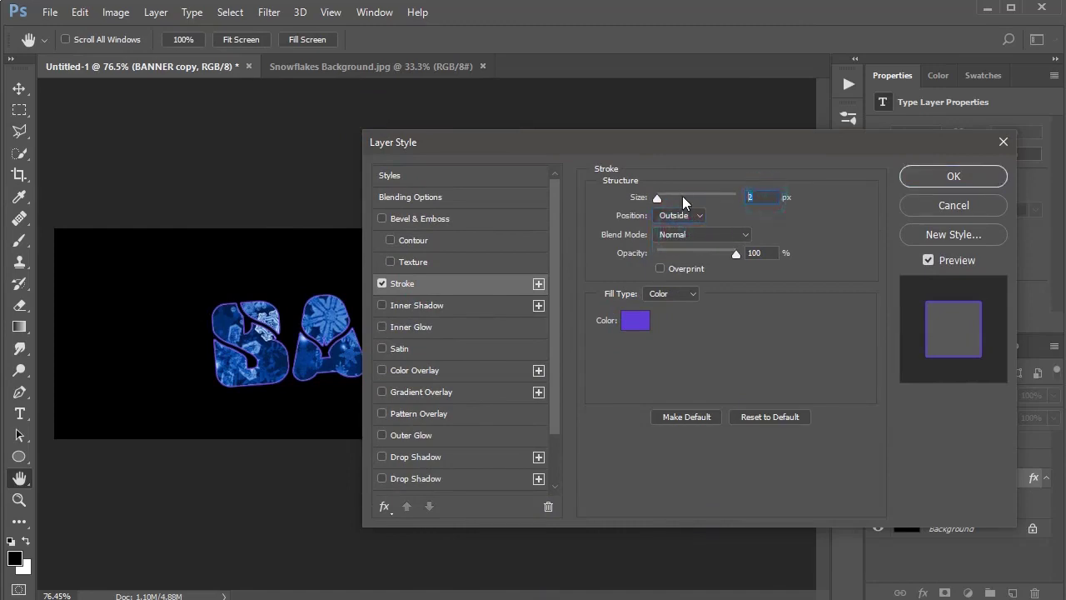
{"action": "left_click", "coordinate": [946, 177]}
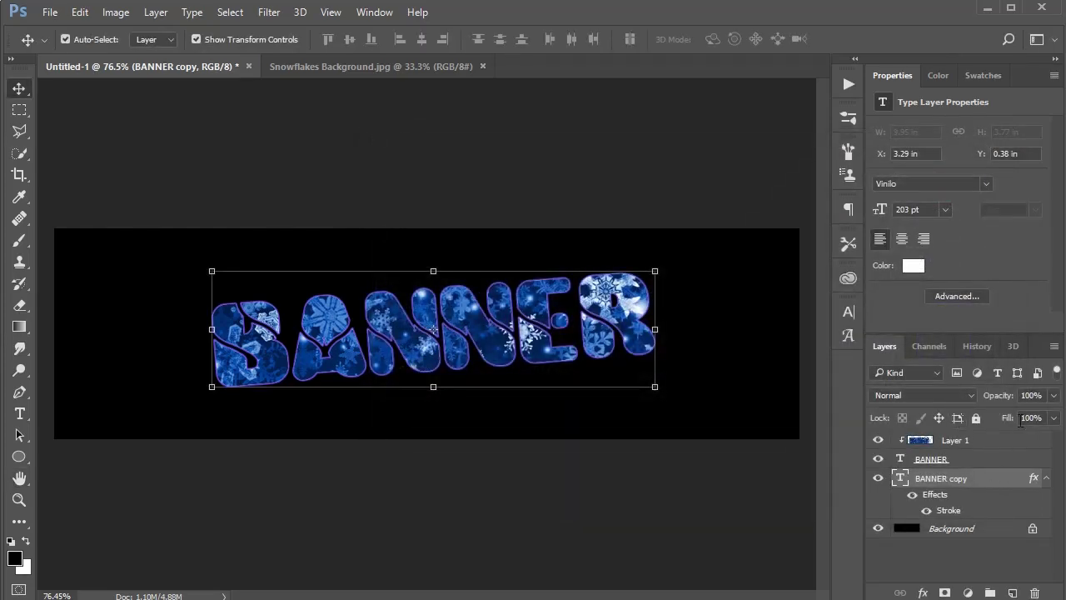
{"action": "left_click_drag", "start_coordinate": [1010, 422], "coordinate": [908, 423]}
{"action": "left_click", "coordinate": [1048, 481]}
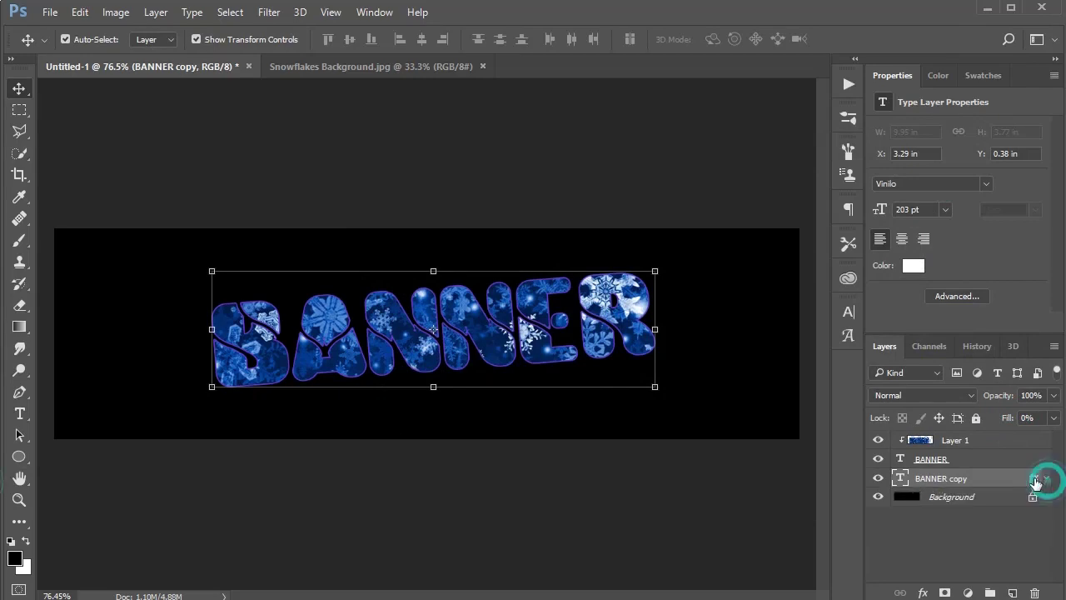
Offset the BANNER copy outline slightly right and down from the text, to about X 3.37 in, Y 0.43 in
{"action": "left_click", "coordinate": [654, 387]}
{"action": "scroll", "coordinate": [296, 311], "scroll_direction": "up", "scroll_amount": 3}
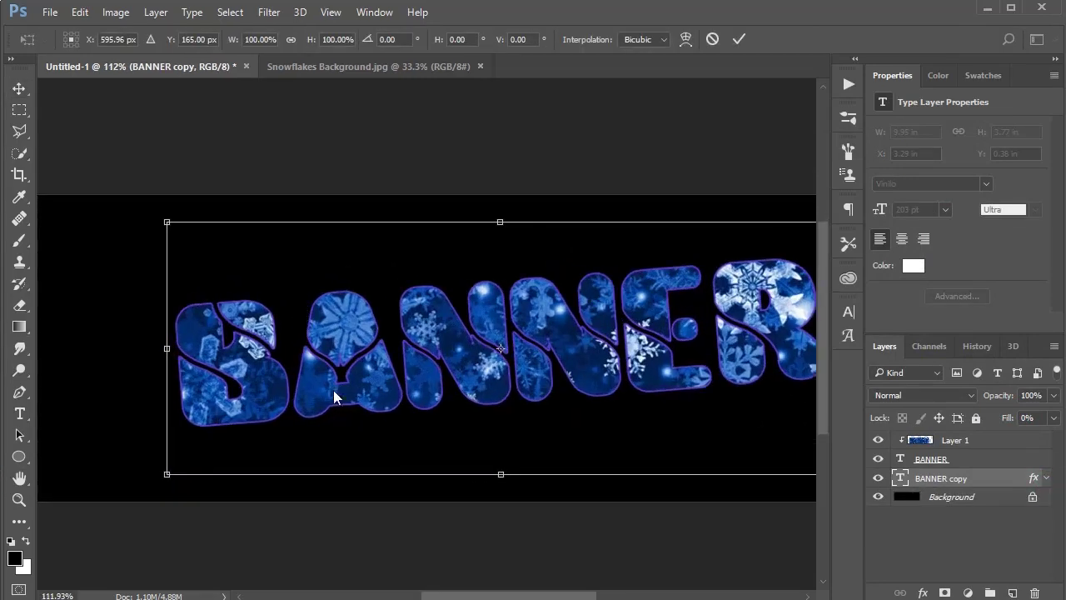
{"action": "scroll", "coordinate": [591, 429], "scroll_direction": "down", "scroll_amount": 3}
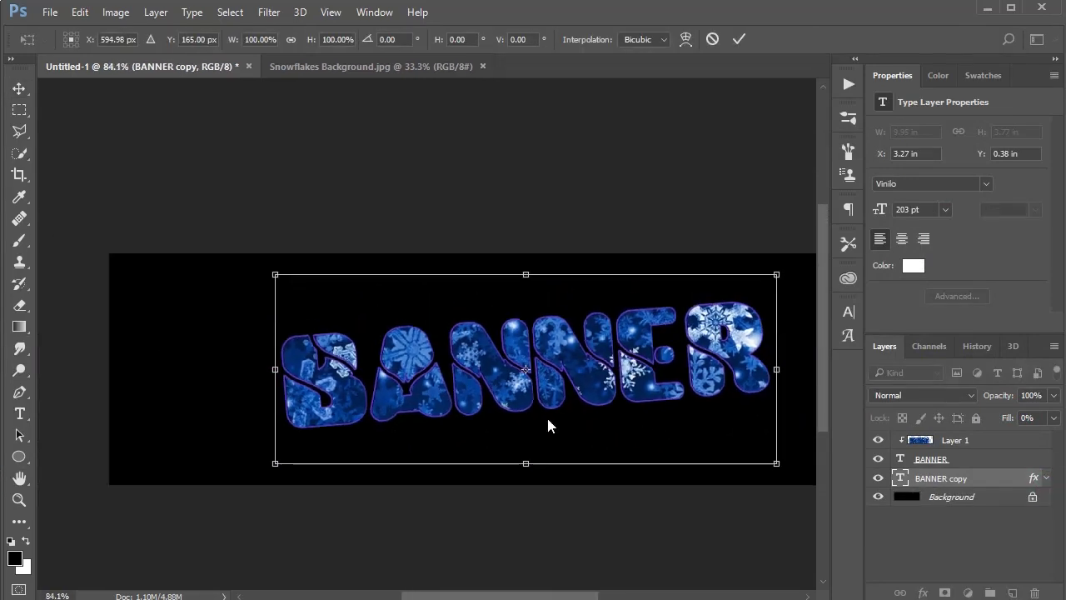
{"action": "scroll", "coordinate": [700, 430], "scroll_direction": "up", "scroll_amount": 2}
{"action": "left_click_drag", "start_coordinate": [488, 411], "coordinate": [492, 421]}
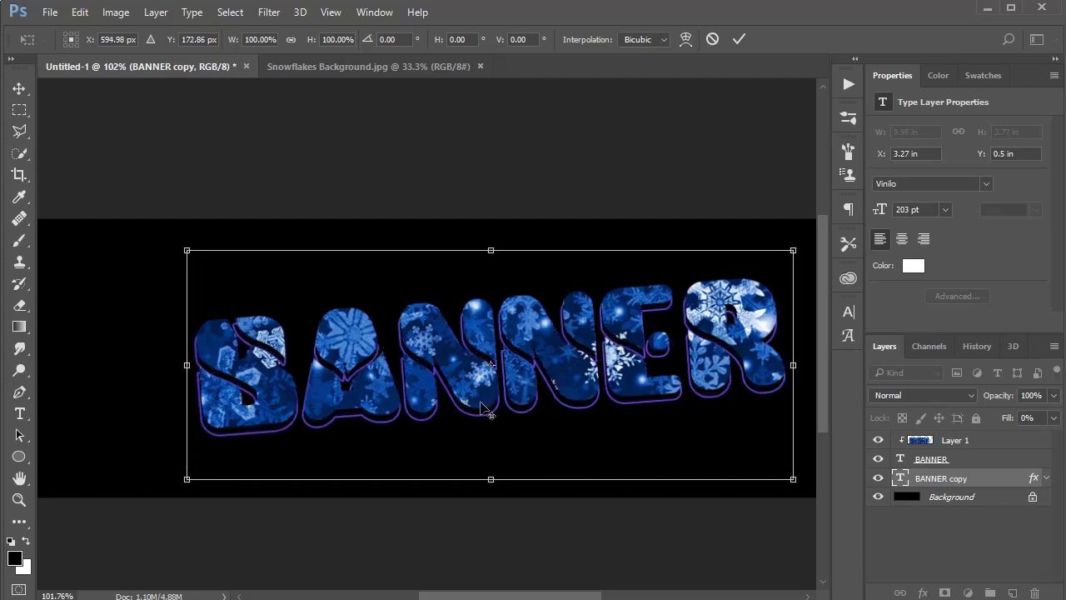
{"action": "scroll", "coordinate": [469, 400], "scroll_direction": "down", "scroll_amount": 2}
{"action": "scroll", "coordinate": [441, 358], "scroll_direction": "up", "scroll_amount": 1}
{"action": "left_click_drag", "start_coordinate": [476, 381], "coordinate": [482, 380]}
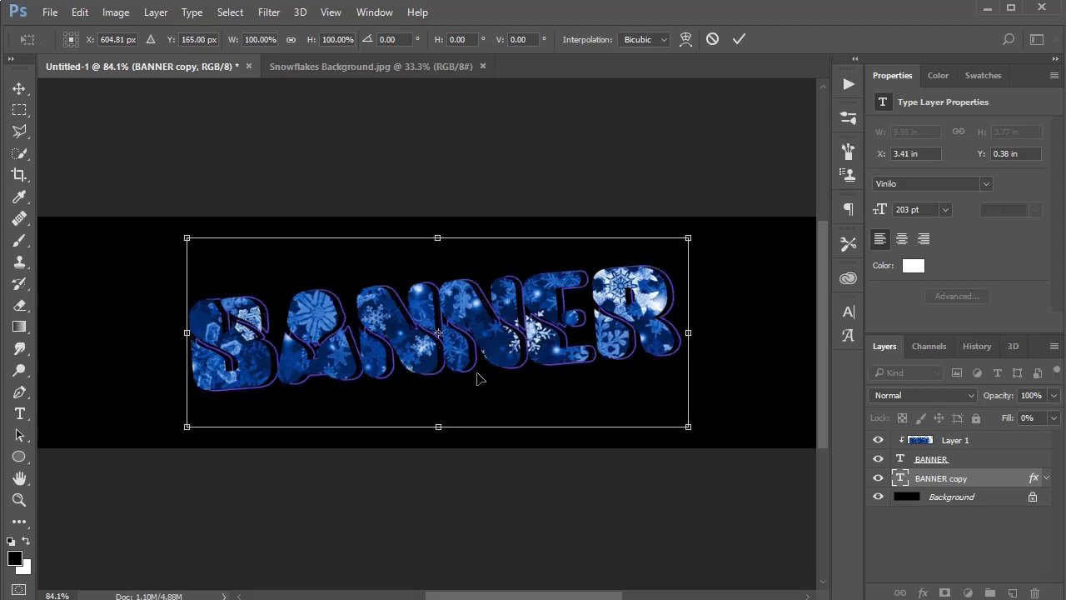
{"action": "key", "text": "ctrl+z"}
{"action": "left_click_drag", "start_coordinate": [487, 389], "coordinate": [492, 385]}
{"action": "key", "text": "Return"}
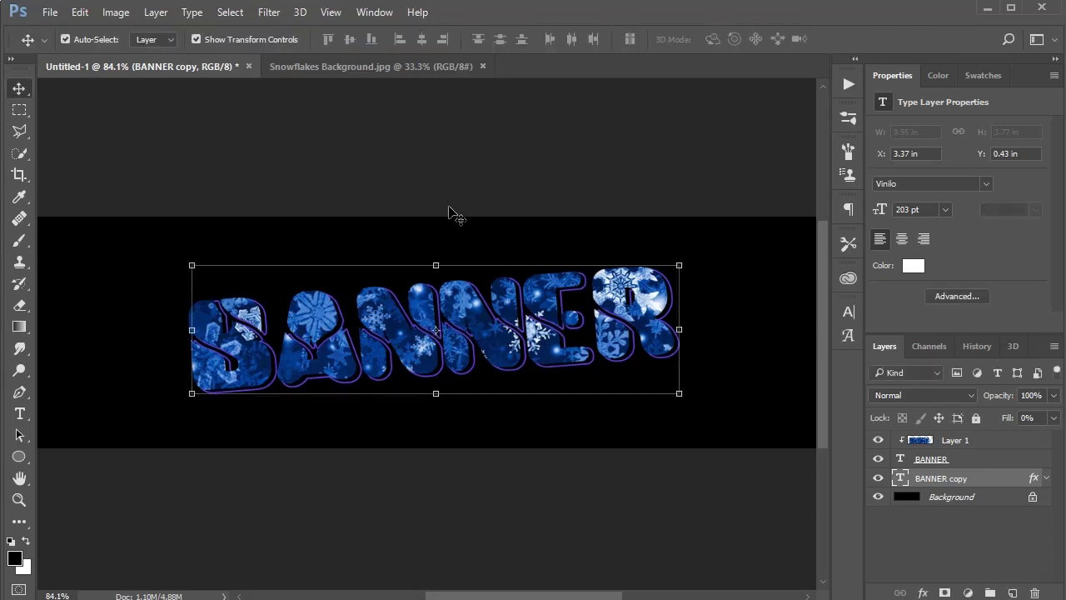
{"action": "left_click", "coordinate": [448, 206]}
Add an outer glow to the BANNER copy layer and pick a slightly lighter purple as its colour
{"action": "left_click", "coordinate": [1011, 481]}
{"action": "left_click", "coordinate": [923, 593]}
{"action": "left_click", "coordinate": [978, 389]}
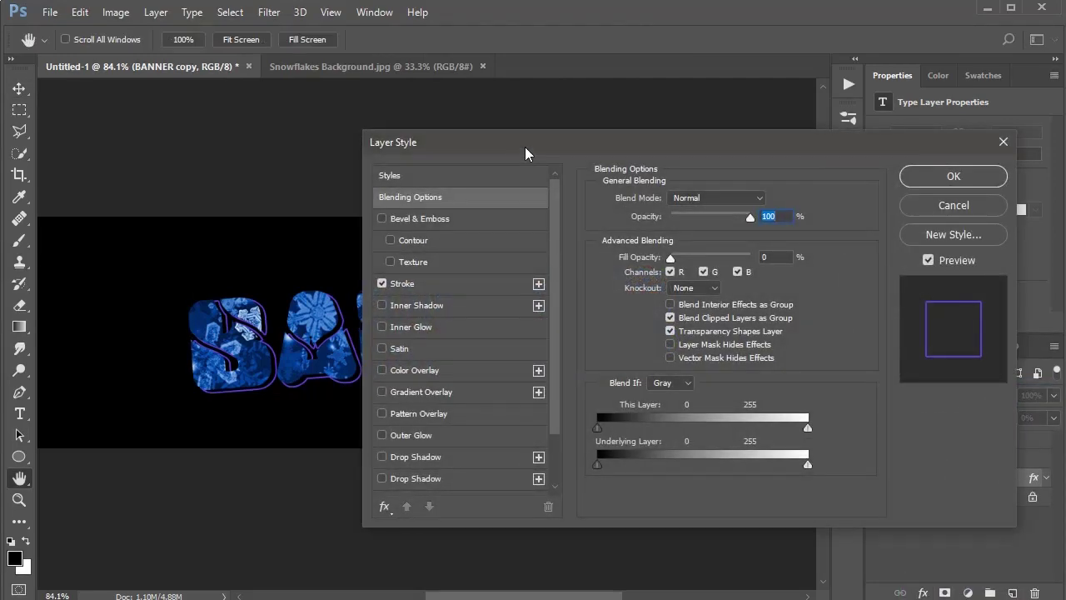
{"action": "left_click_drag", "start_coordinate": [524, 147], "coordinate": [601, 155]}
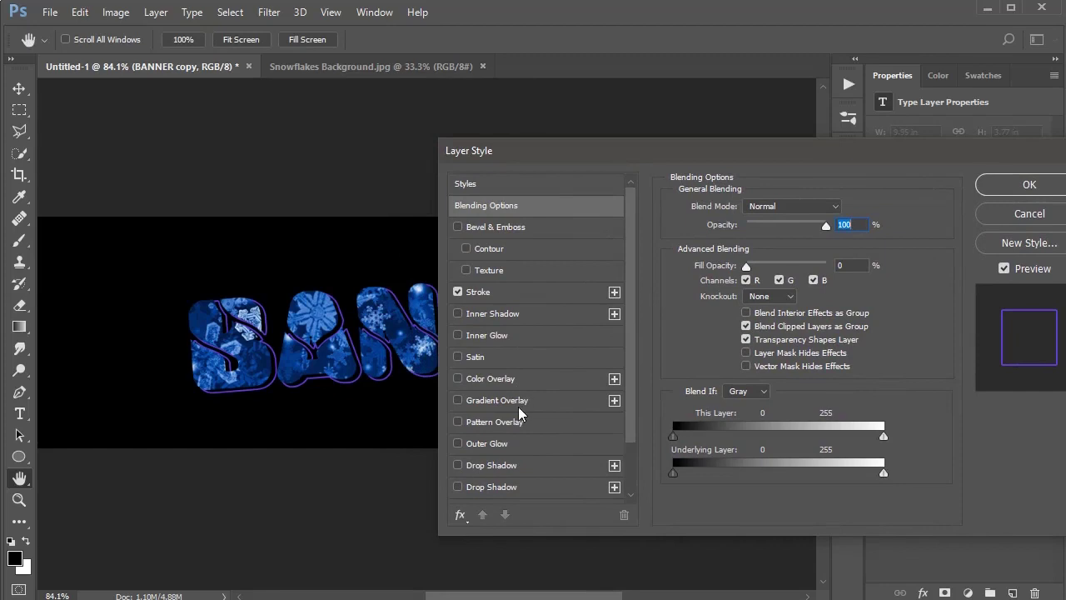
{"action": "left_click", "coordinate": [515, 444]}
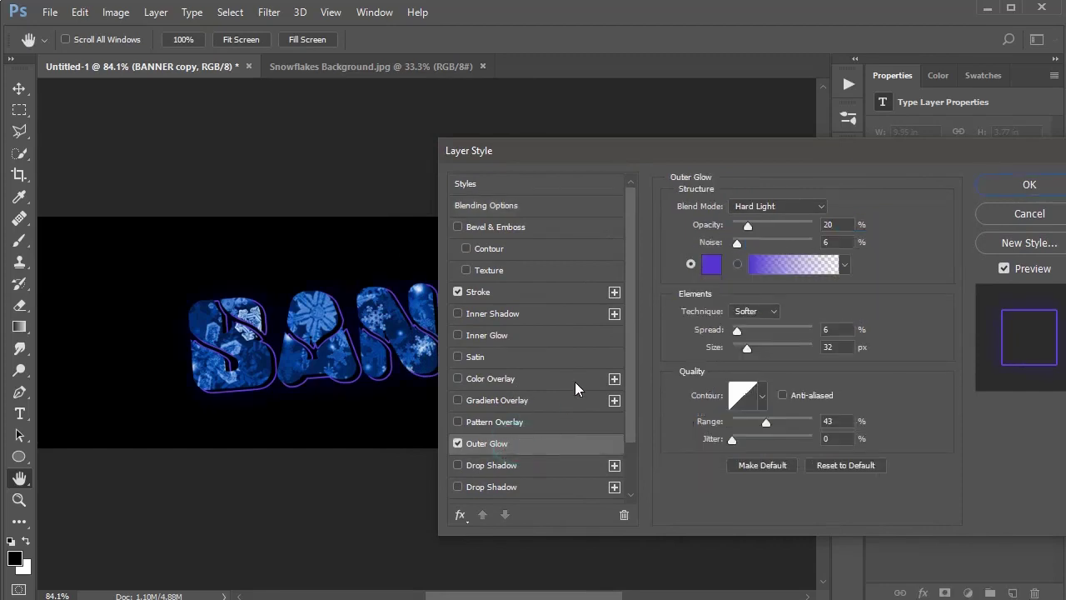
{"action": "left_click", "coordinate": [712, 267]}
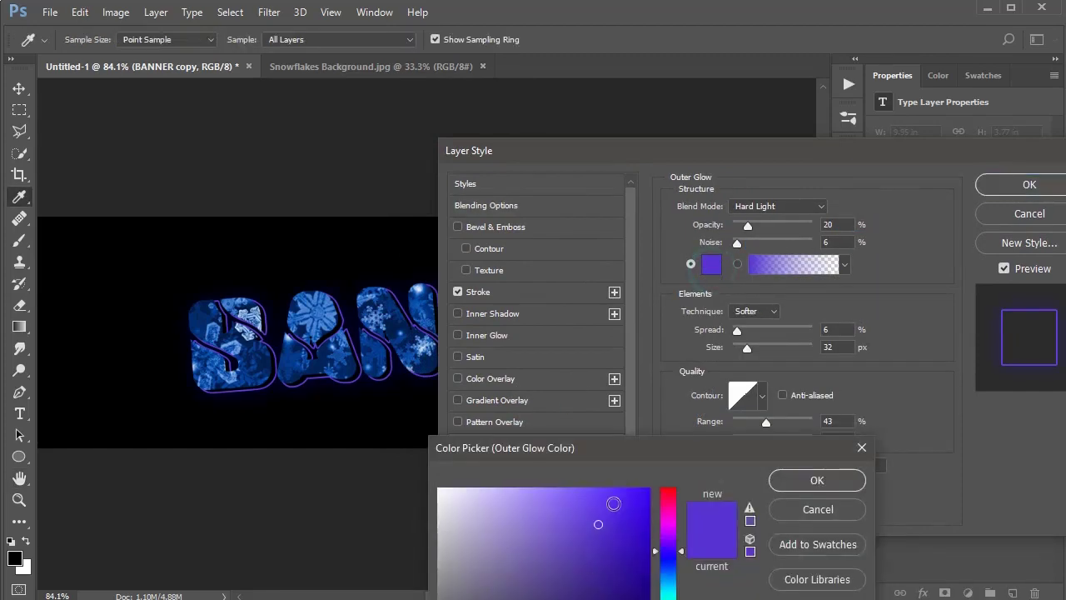
{"action": "left_click", "coordinate": [591, 514]}
{"action": "left_click", "coordinate": [599, 526]}
{"action": "left_click", "coordinate": [591, 514]}
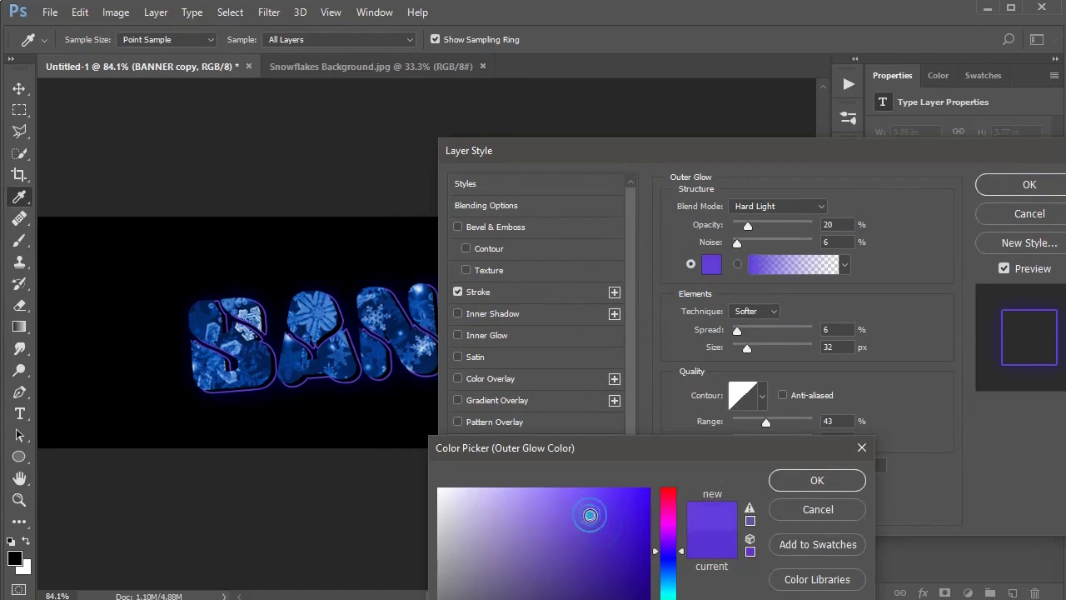
{"action": "left_click", "coordinate": [808, 480]}
Configure the outer glow with Hard Light blending, 20% opacity, 8% noise and 15% spread
{"action": "left_click", "coordinate": [764, 215]}
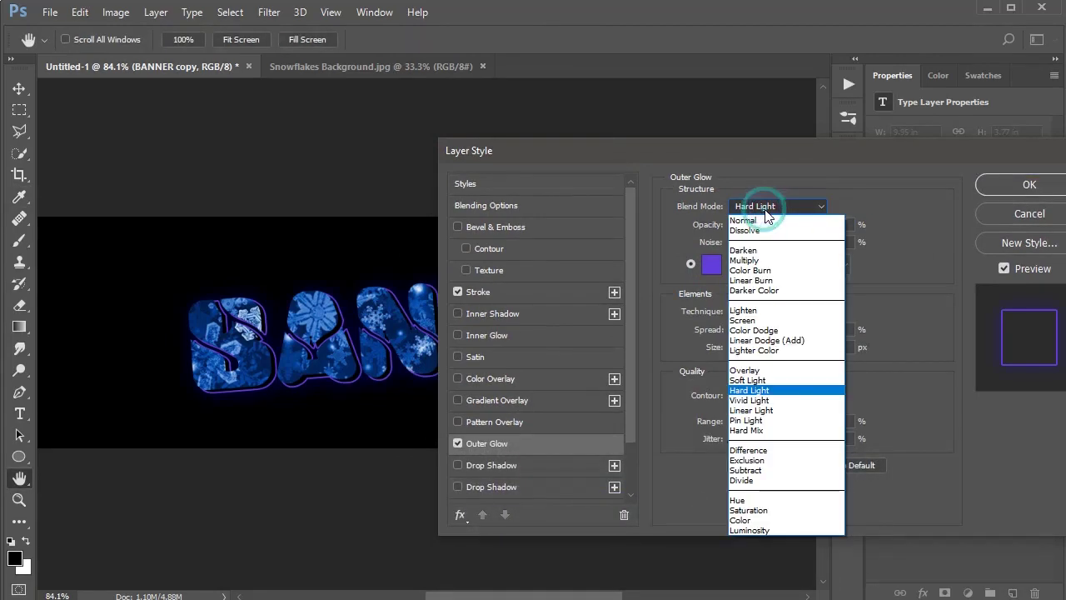
{"action": "left_click", "coordinate": [760, 394]}
{"action": "mouse_move", "coordinate": [748, 230]}
{"action": "left_mouse_down"}
{"action": "mouse_move", "coordinate": [802, 228]}
{"action": "mouse_move", "coordinate": [744, 238]}
{"action": "mouse_move", "coordinate": [753, 242]}
{"action": "left_mouse_up"}
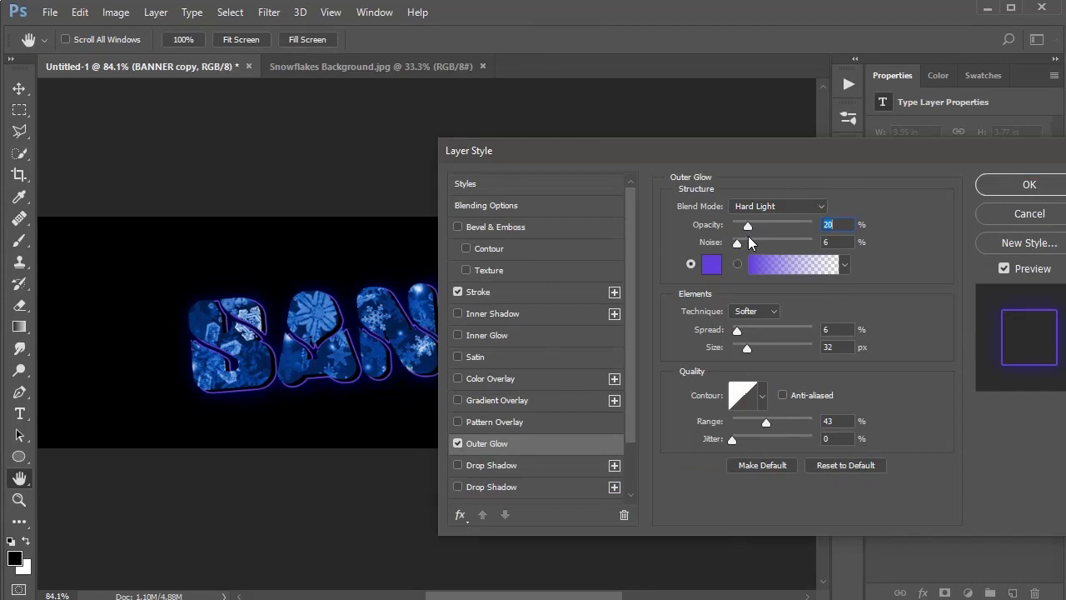
{"action": "mouse_move", "coordinate": [736, 244]}
{"action": "left_mouse_down"}
{"action": "mouse_move", "coordinate": [771, 246]}
{"action": "mouse_move", "coordinate": [749, 248]}
{"action": "left_mouse_up"}
{"action": "mouse_move", "coordinate": [737, 330]}
{"action": "left_mouse_down"}
{"action": "mouse_move", "coordinate": [752, 330]}
{"action": "mouse_move", "coordinate": [741, 330]}
{"action": "left_mouse_up"}
{"action": "left_click_drag", "start_coordinate": [782, 156], "coordinate": [981, 178]}
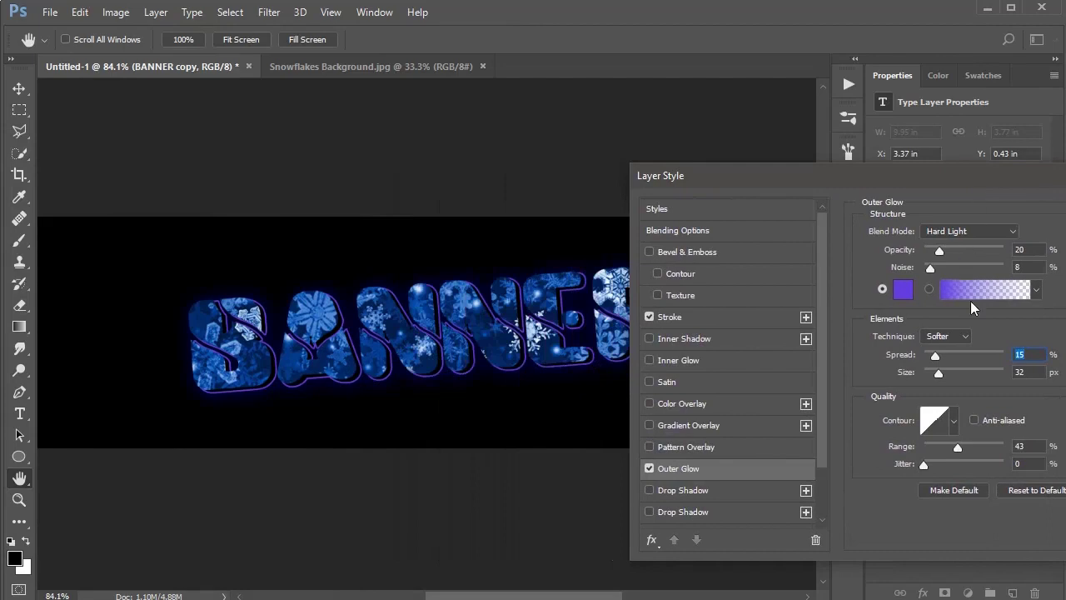
Set the outer glow's spread to 13% and size to 32 px, apply the layer style, and deselect the layer
{"action": "left_click_drag", "start_coordinate": [936, 357], "coordinate": [930, 358]}
{"action": "left_click_drag", "start_coordinate": [934, 378], "coordinate": [942, 377]}
{"action": "left_click_drag", "start_coordinate": [941, 377], "coordinate": [938, 378]}
{"action": "left_click_drag", "start_coordinate": [942, 178], "coordinate": [550, 168]}
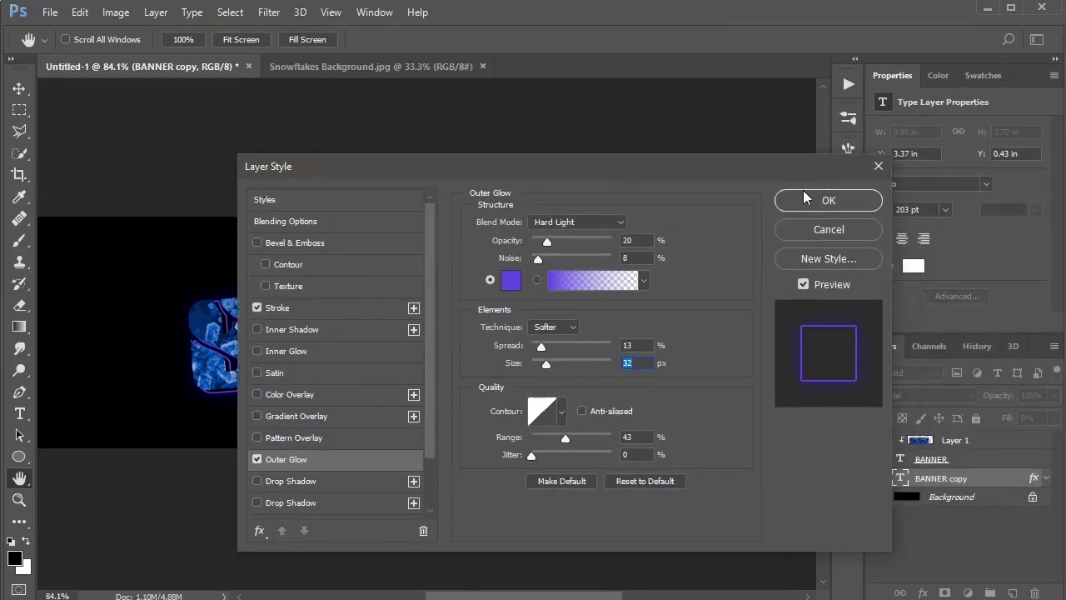
{"action": "left_click", "coordinate": [823, 199]}
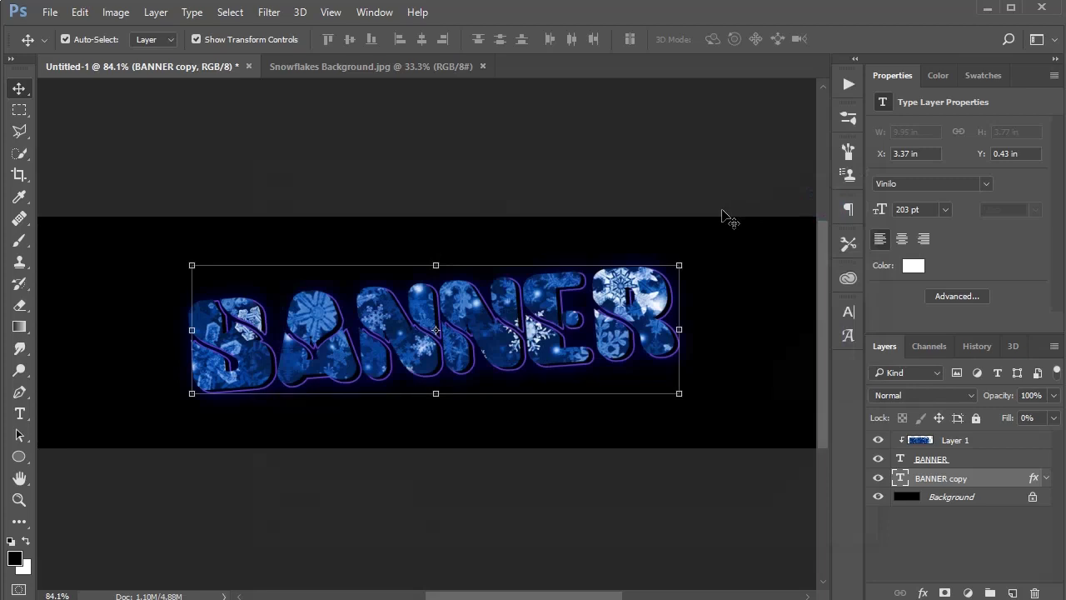
{"action": "left_click", "coordinate": [652, 163]}
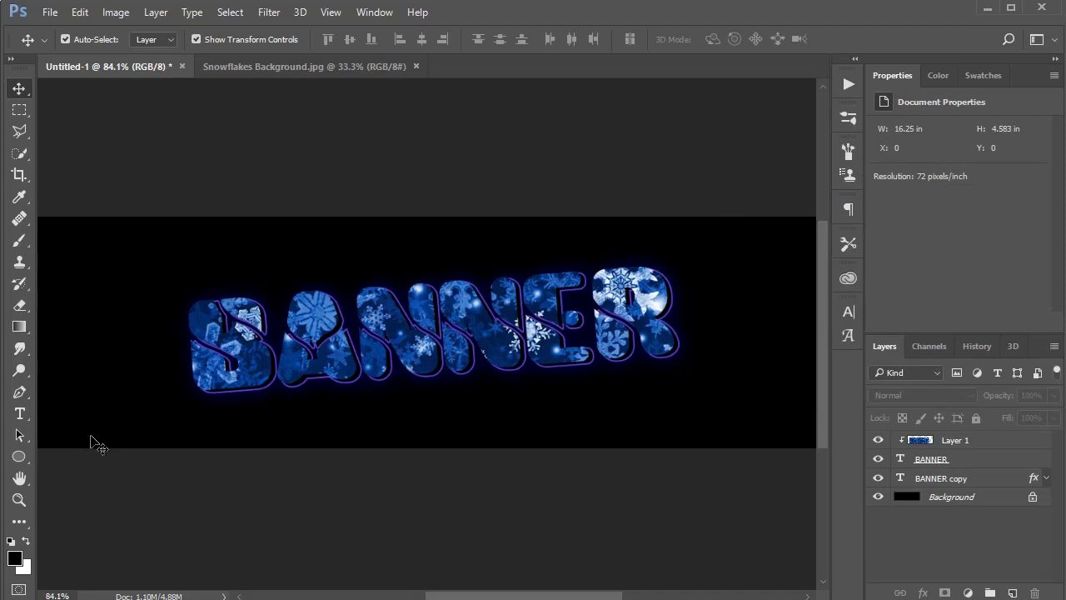
Add the text ELEGANT in white Vinilo at 96 pt near the canvas's lower-left corner
{"action": "left_click", "coordinate": [19, 413]}
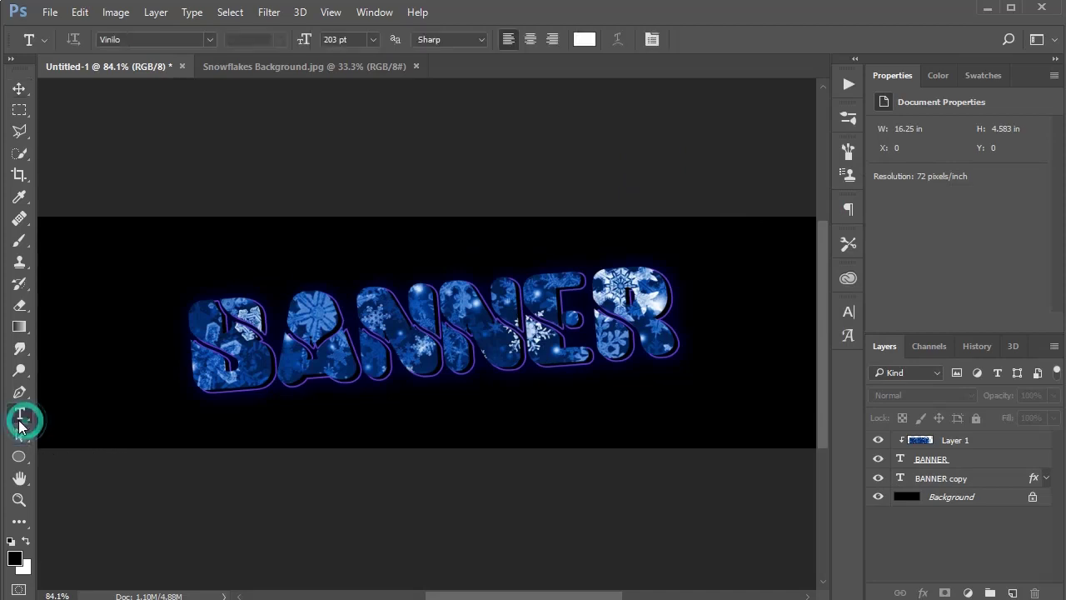
{"action": "left_click", "coordinate": [97, 421]}
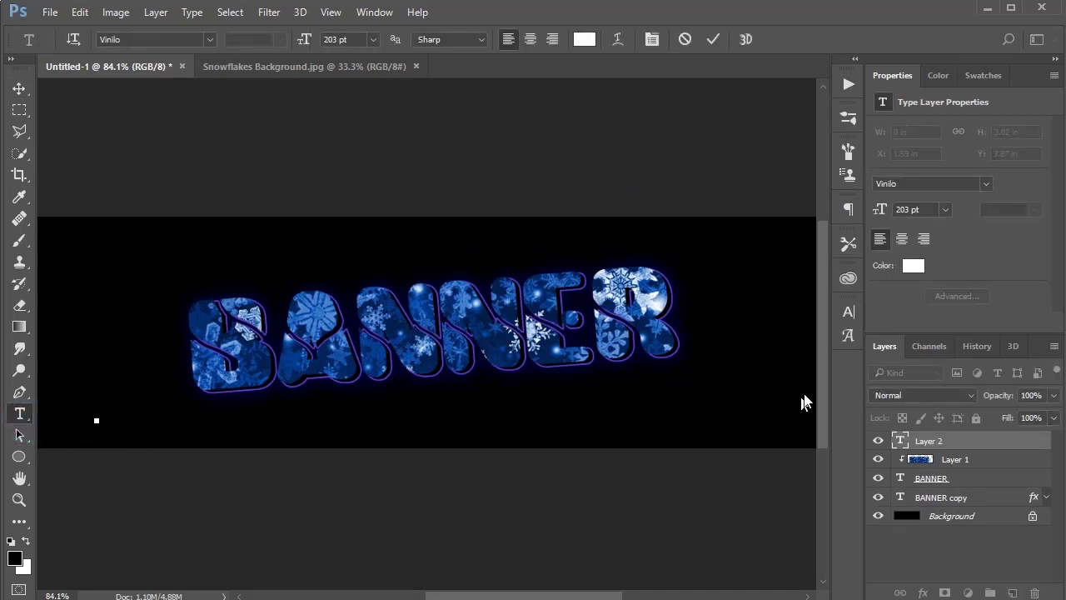
{"action": "left_click", "coordinate": [849, 311]}
{"action": "left_click_drag", "start_coordinate": [659, 355], "coordinate": [564, 359]}
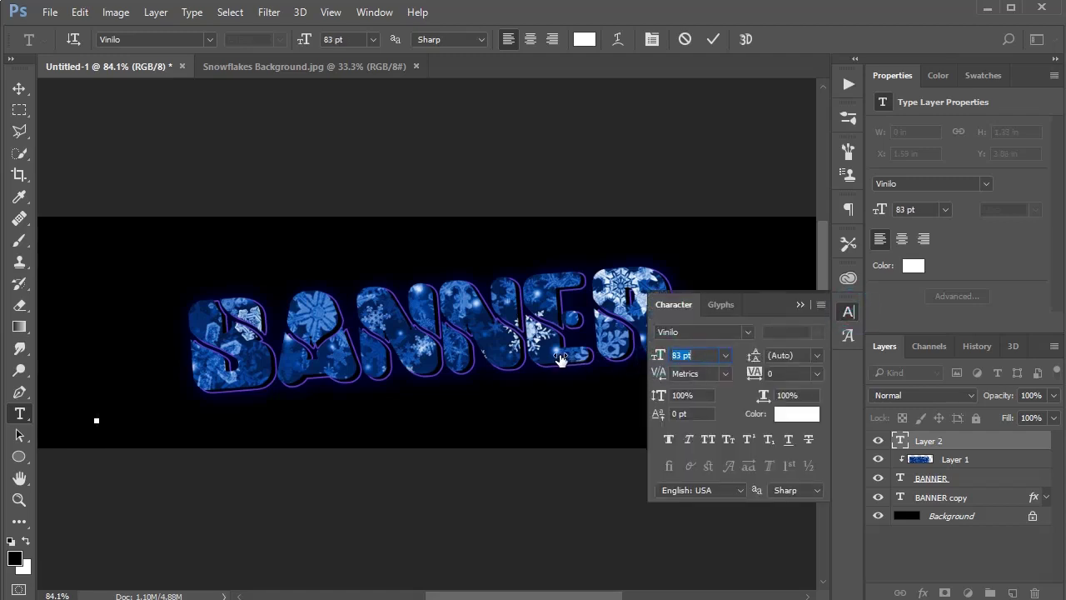
{"action": "left_click", "coordinate": [99, 413]}
{"action": "mouse_move", "coordinate": [659, 355]}
{"action": "left_mouse_down"}
{"action": "mouse_move", "coordinate": [676, 355]}
{"action": "mouse_move", "coordinate": [651, 355]}
{"action": "left_mouse_up"}
{"action": "left_click", "coordinate": [849, 311]}
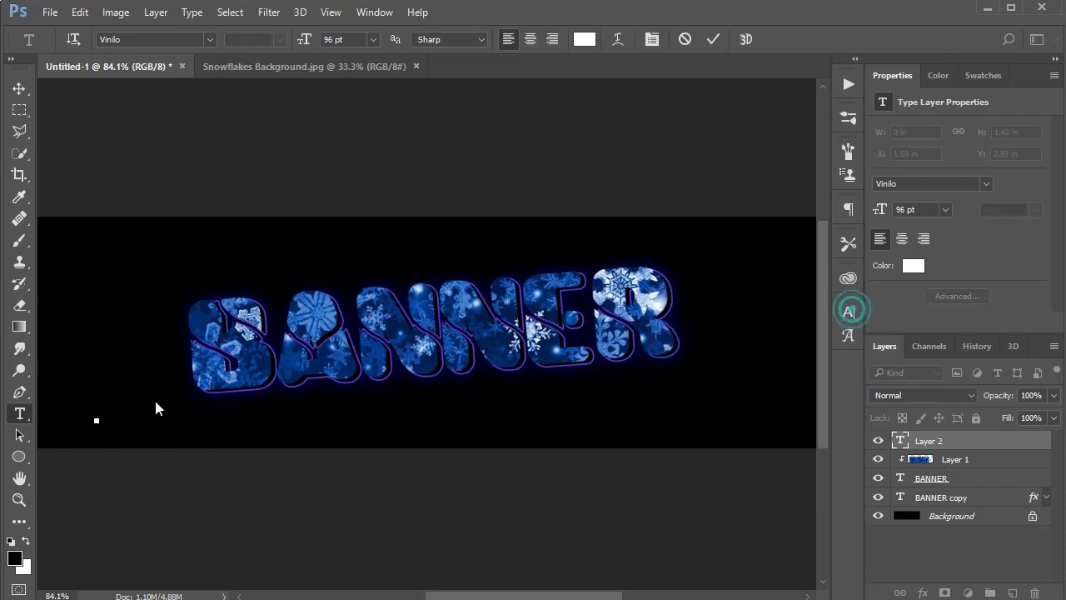
{"action": "type", "text": "ELEGANT"}
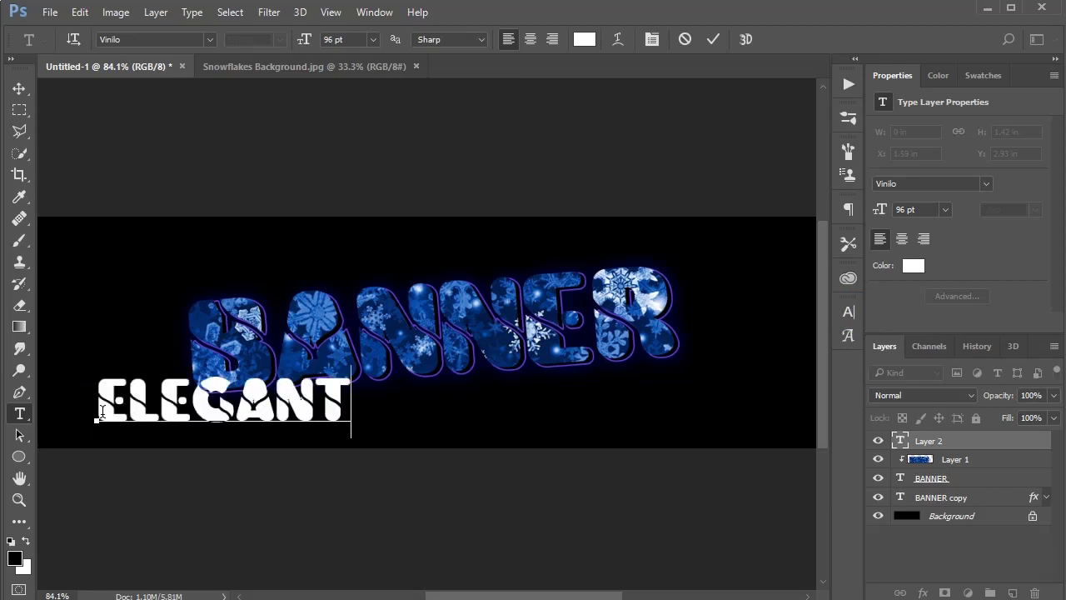
Reduce the whole ELEGANT text to 45 pt and commit the text edit
{"action": "key", "text": "ctrl+a"}
{"action": "left_click", "coordinate": [848, 310]}
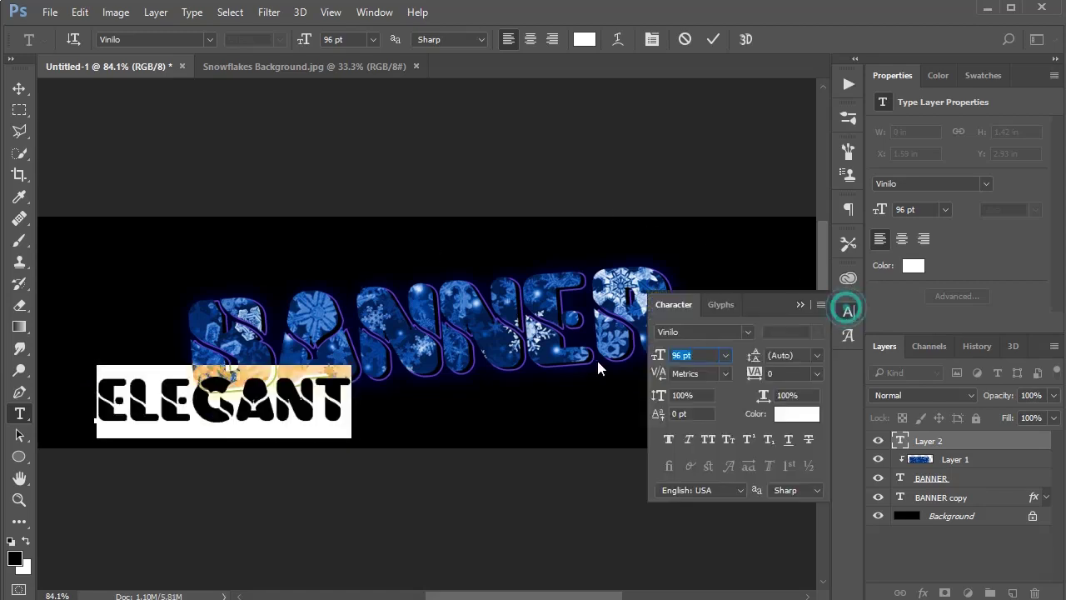
{"action": "left_click_drag", "start_coordinate": [659, 355], "coordinate": [618, 361]}
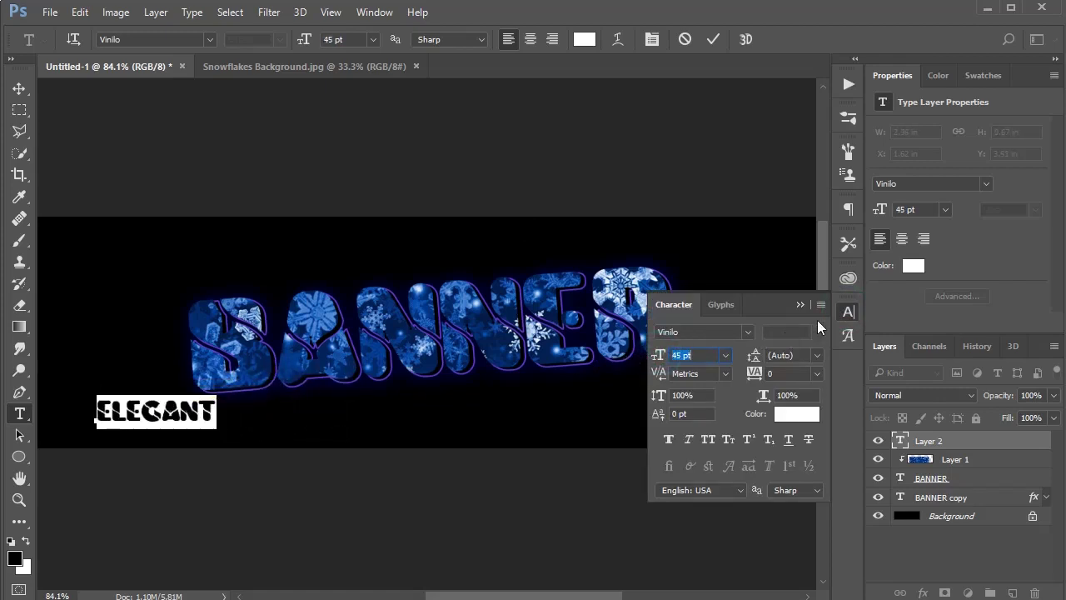
{"action": "left_click", "coordinate": [713, 40]}
{"action": "left_click", "coordinate": [849, 312]}
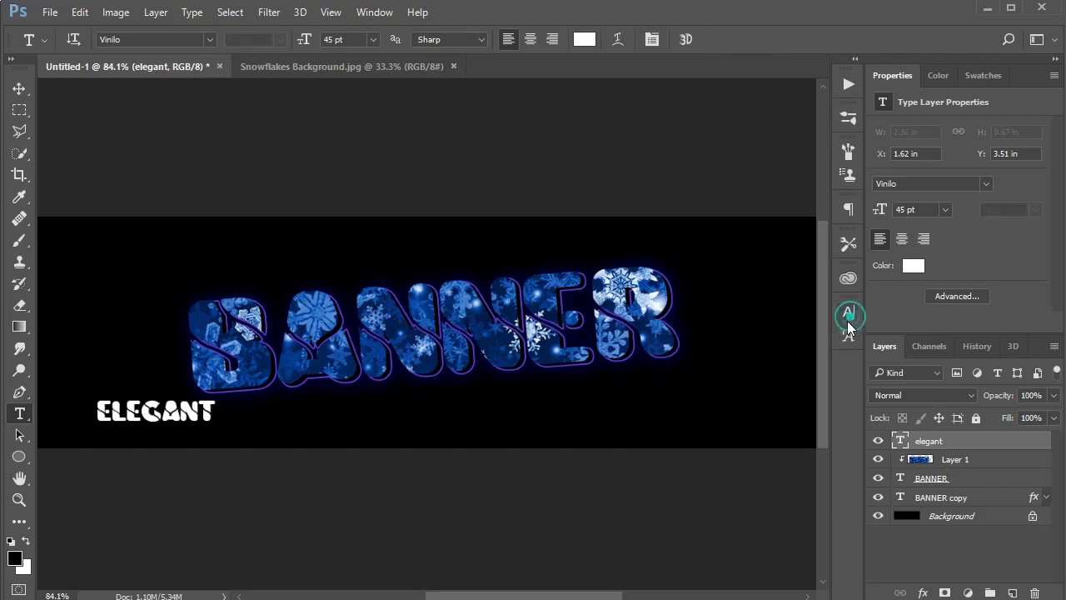
Place the ELEGANT text above the first letters of BANNER and rotate it to about -4.33° to match the tilt
{"action": "left_click", "coordinate": [18, 87]}
{"action": "left_click_drag", "start_coordinate": [183, 414], "coordinate": [290, 281]}
{"action": "key", "text": "ctrl+t"}
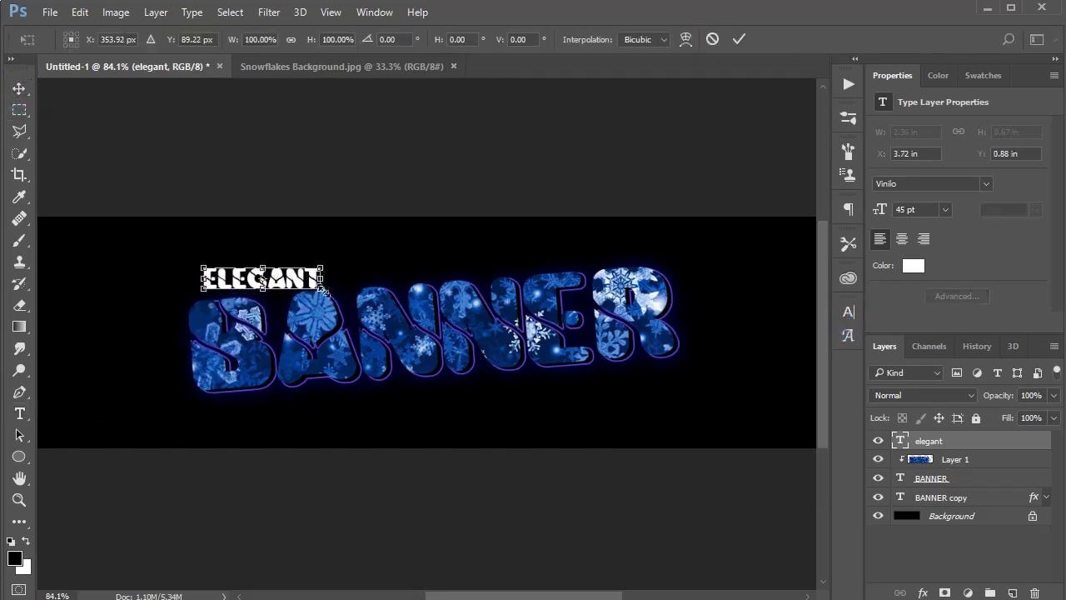
{"action": "mouse_move", "coordinate": [335, 310]}
{"action": "left_mouse_down"}
{"action": "mouse_move", "coordinate": [343, 299]}
{"action": "mouse_move", "coordinate": [347, 308]}
{"action": "left_mouse_up"}
{"action": "left_click_drag", "start_coordinate": [264, 281], "coordinate": [274, 280]}
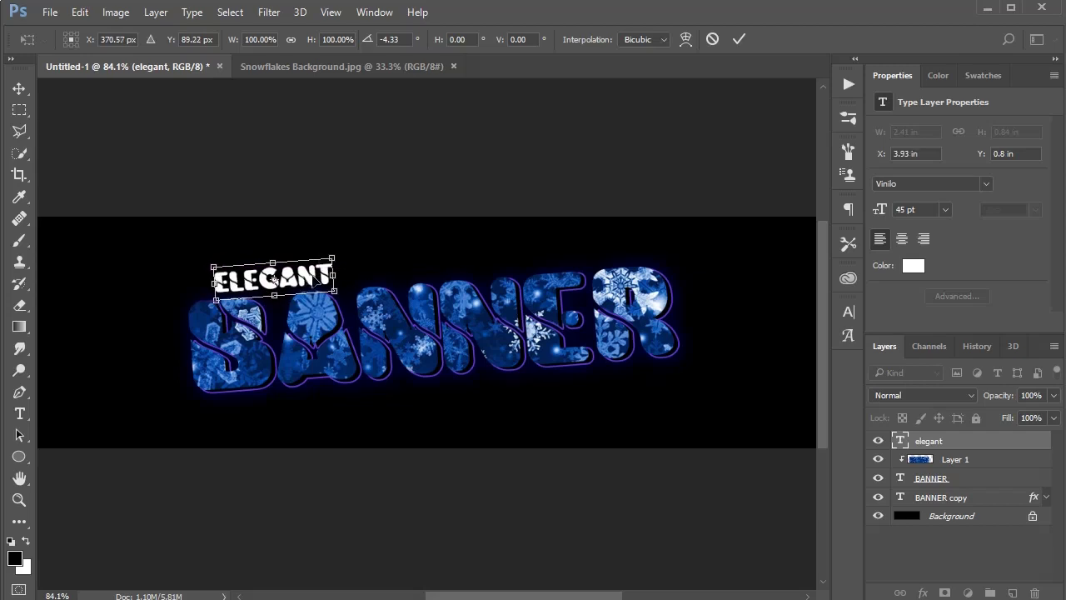
{"action": "key", "text": "Return"}
{"action": "left_click", "coordinate": [543, 178]}
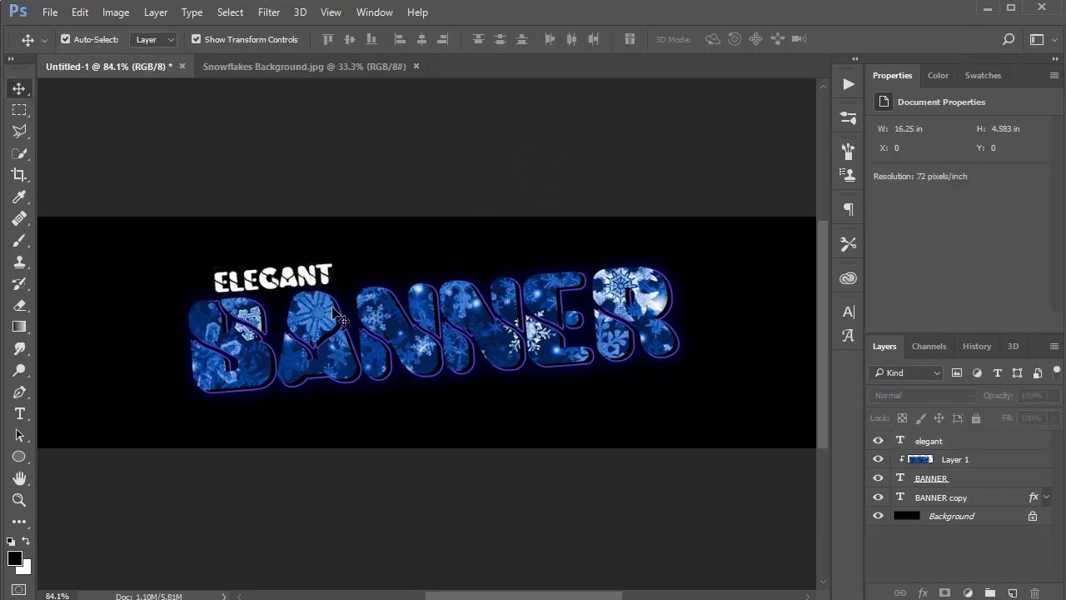
Nudge the ELEGANT text slightly left and up to about X 3.88 in, Y 0.79 in
{"action": "scroll", "coordinate": [237, 268], "scroll_direction": "up", "scroll_amount": 4}
{"action": "left_click", "coordinate": [264, 296]}
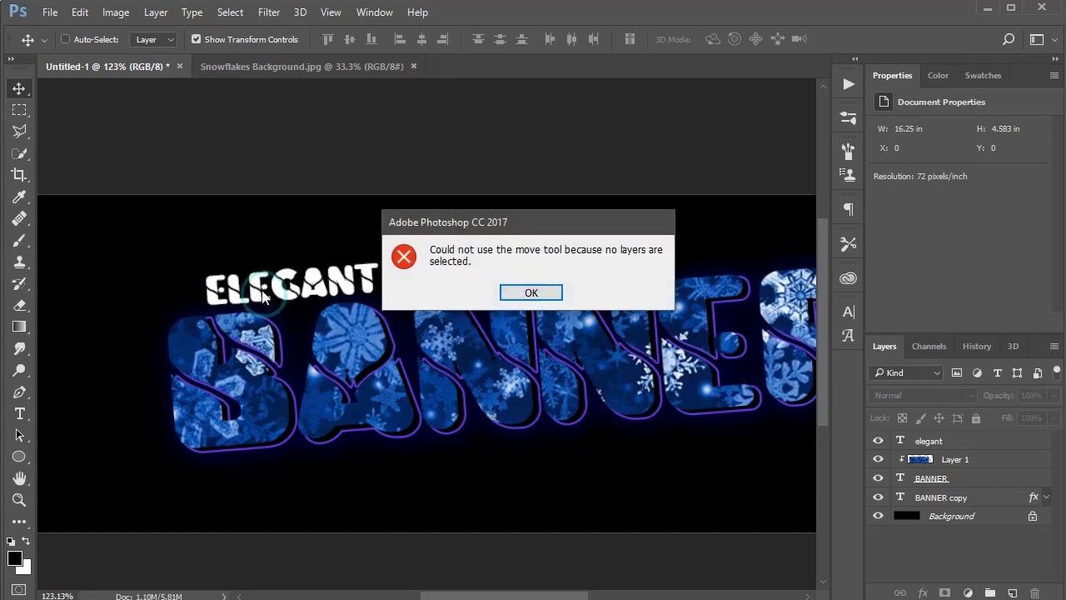
{"action": "left_click", "coordinate": [543, 291]}
{"action": "left_click", "coordinate": [960, 442]}
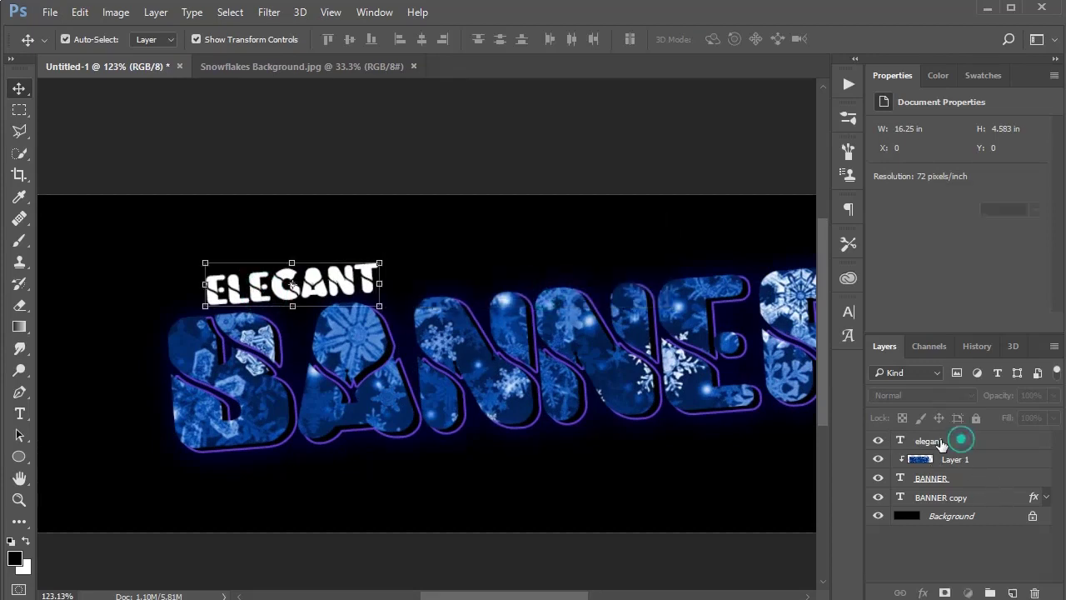
{"action": "left_click_drag", "start_coordinate": [317, 289], "coordinate": [313, 287]}
{"action": "scroll", "coordinate": [479, 306], "scroll_direction": "down", "scroll_amount": 5}
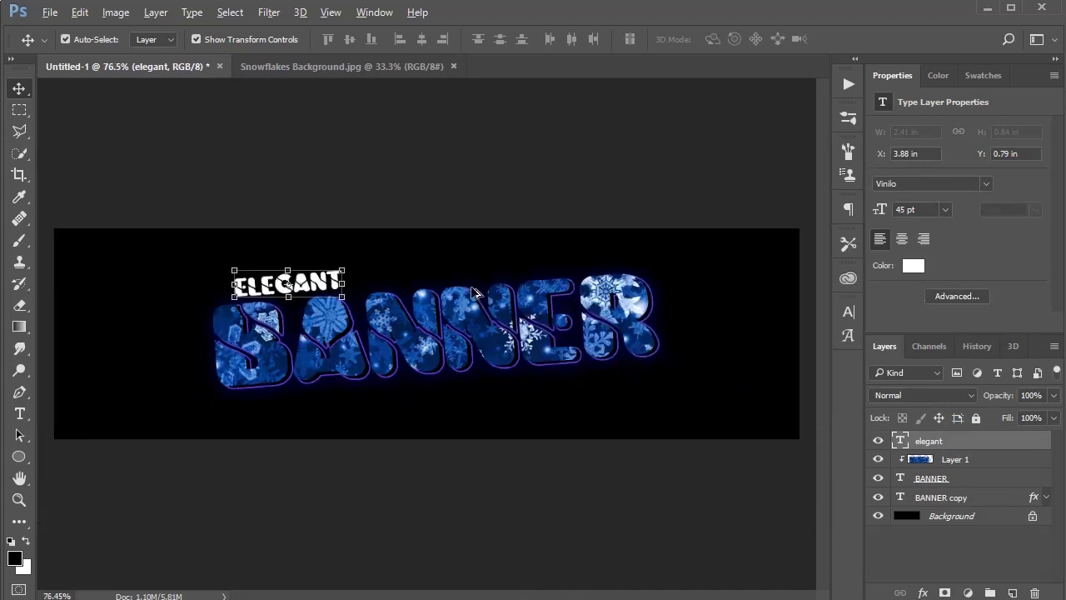
{"action": "left_click", "coordinate": [407, 208], "text": "ctrl"}
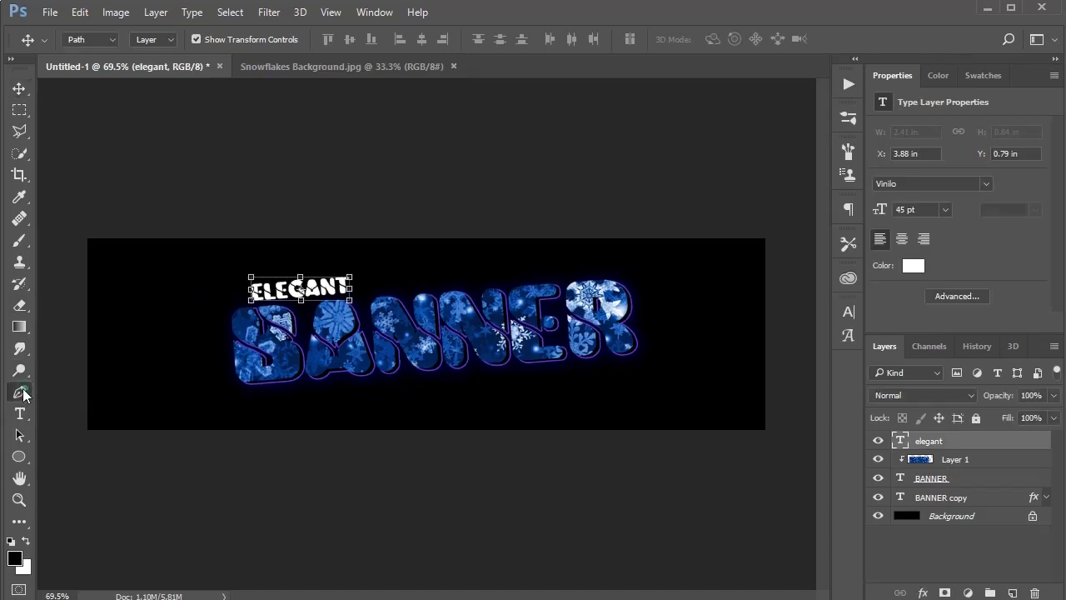
On a new layer, draw a closed curved Pen path around the canvas's lower-right corner and convert it to a selection
{"action": "left_click", "coordinate": [20, 392]}
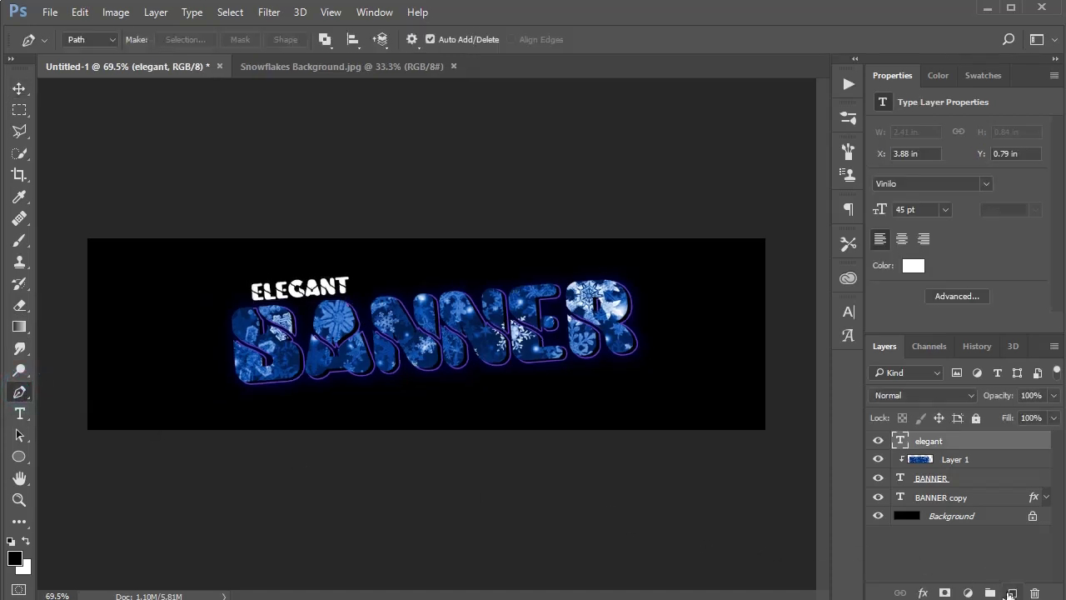
{"action": "left_click", "coordinate": [1010, 593]}
{"action": "left_click", "coordinate": [797, 257]}
{"action": "left_click_drag", "start_coordinate": [695, 365], "coordinate": [637, 393]}
{"action": "left_click_drag", "start_coordinate": [478, 436], "coordinate": [446, 470]}
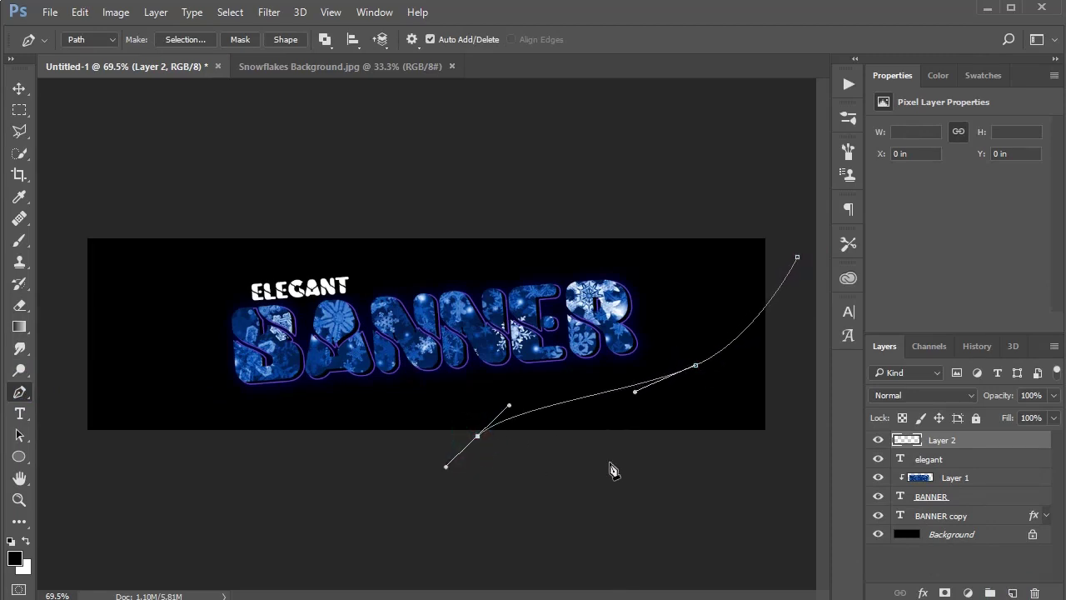
{"action": "left_click", "coordinate": [788, 458]}
{"action": "left_click", "coordinate": [797, 258]}
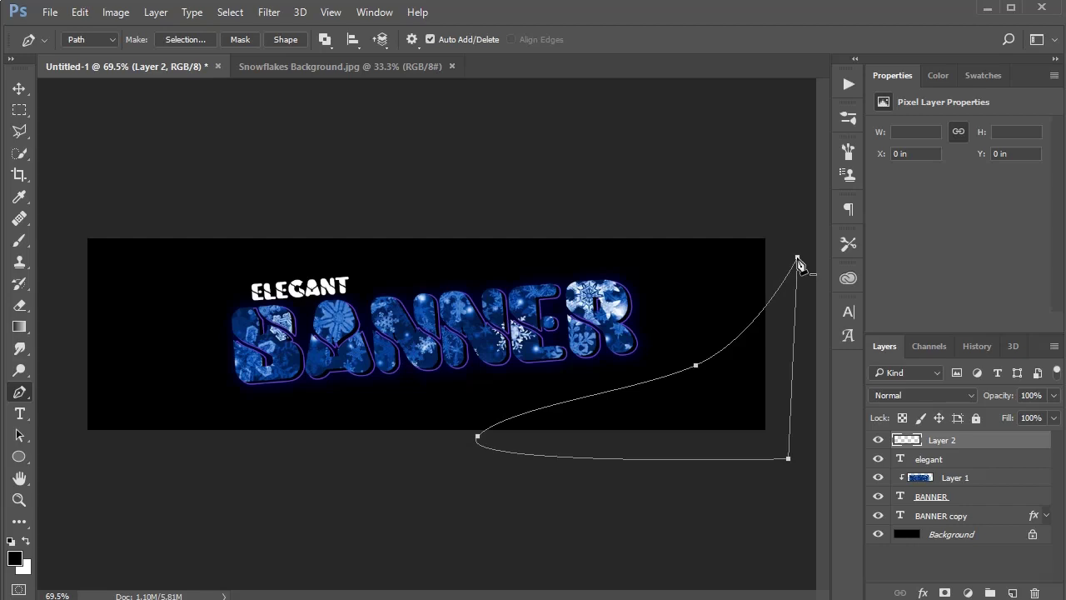
{"action": "key", "text": "ctrl+Return"}
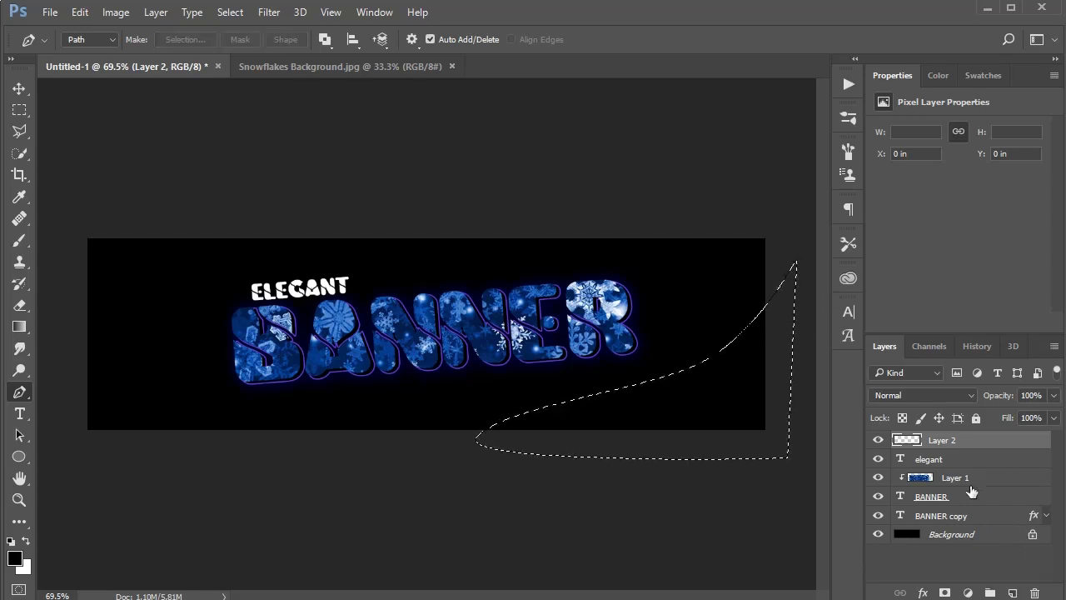
Fill the curved corner selection with a medium blue at 100% opacity in Normal mode, and clear the selection
{"action": "left_click", "coordinate": [80, 12]}
{"action": "left_click", "coordinate": [87, 266]}
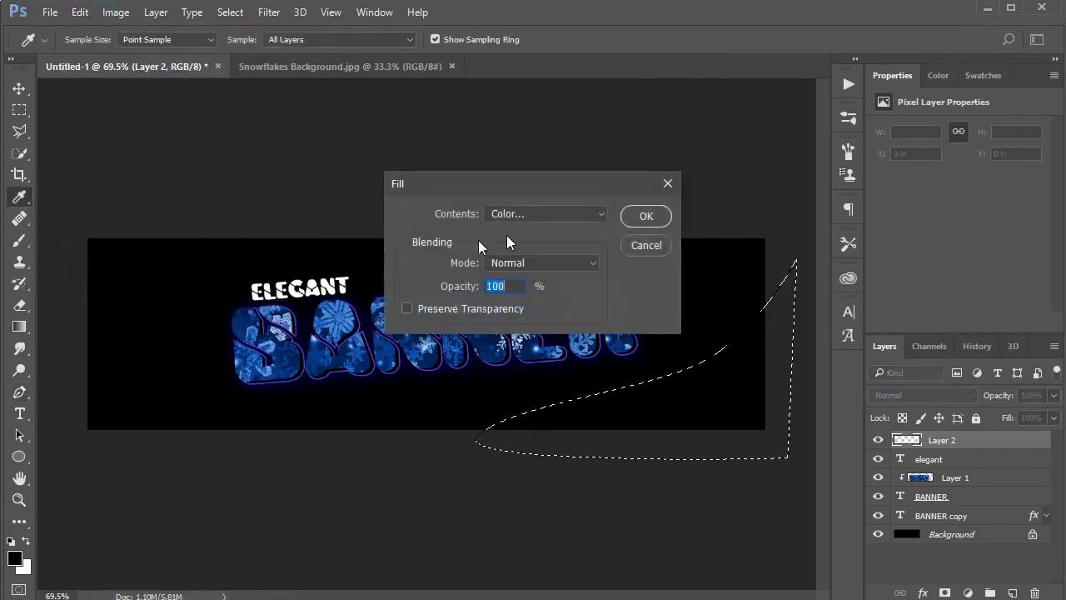
{"action": "left_click", "coordinate": [543, 214]}
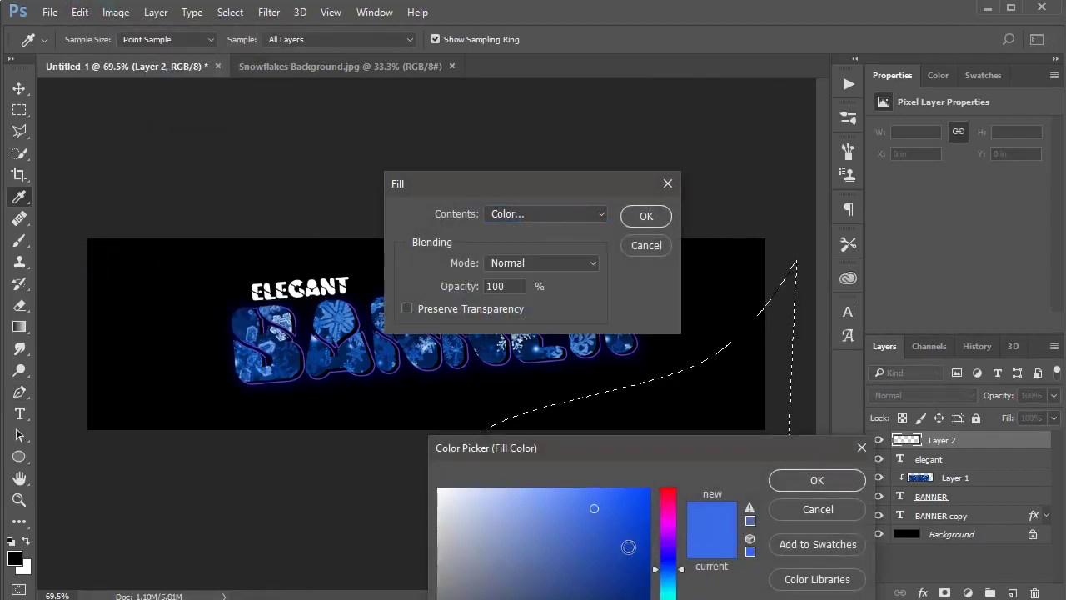
{"action": "left_click", "coordinate": [599, 522]}
{"action": "left_click", "coordinate": [796, 479]}
{"action": "left_click", "coordinate": [645, 217]}
{"action": "key", "text": "p"}
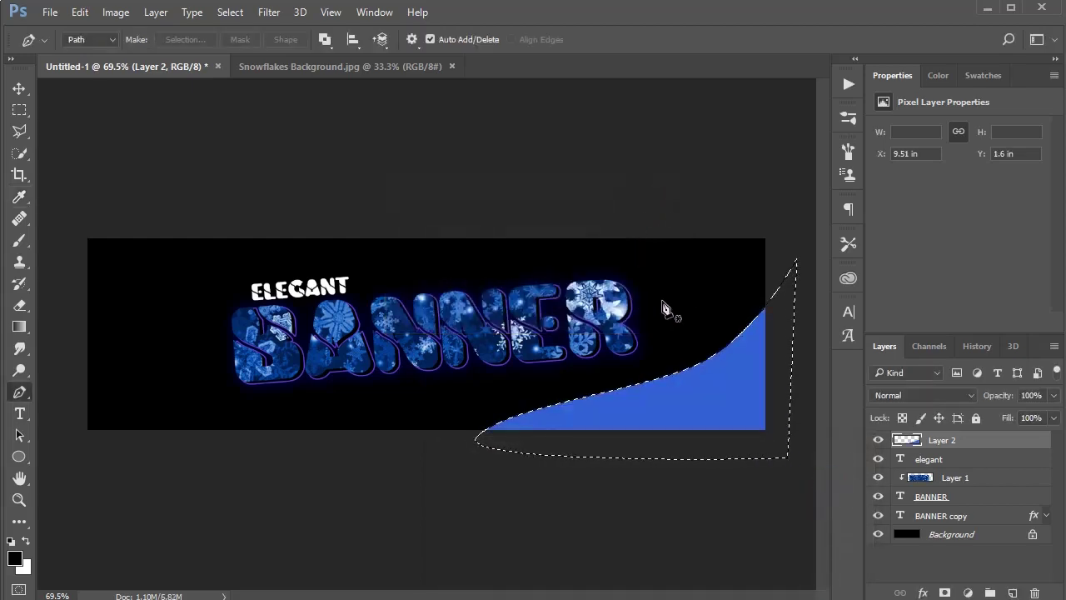
{"action": "left_click", "coordinate": [230, 12]}
{"action": "left_click", "coordinate": [240, 45]}
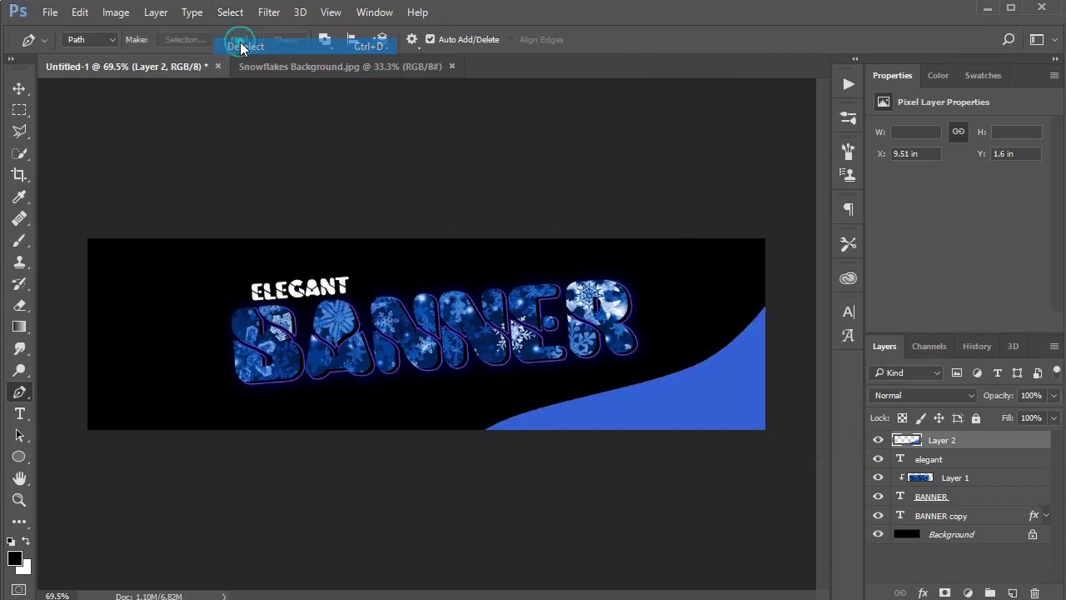
Duplicate the blue corner shape's layer, Layer 2, keeping the default copy name
{"action": "left_click", "coordinate": [80, 12]}
{"action": "mouse_move", "coordinate": [169, 13]}
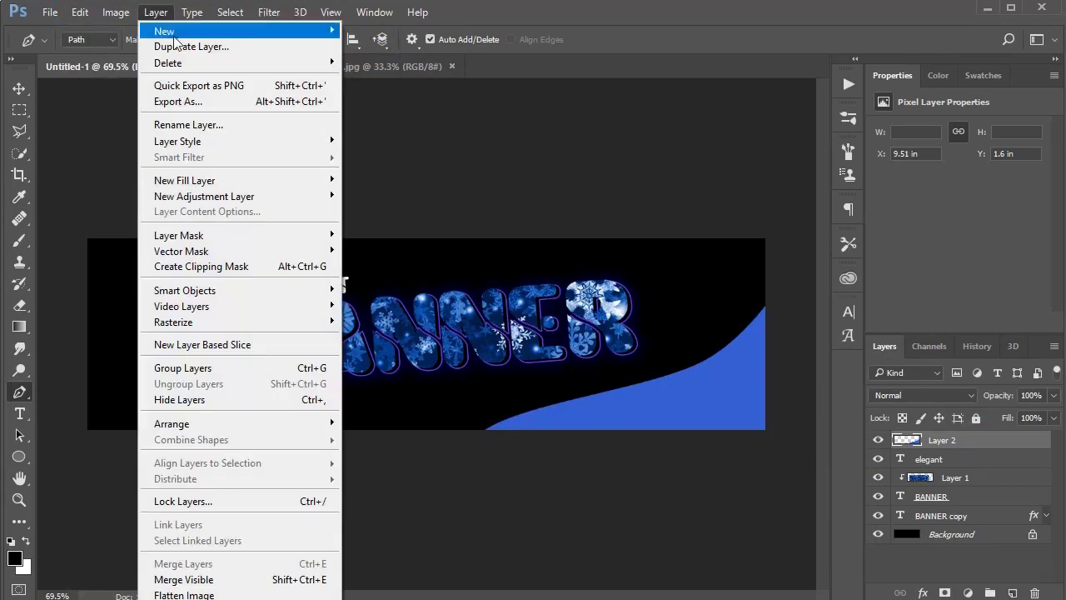
{"action": "left_click", "coordinate": [189, 48]}
{"action": "left_click", "coordinate": [678, 227]}
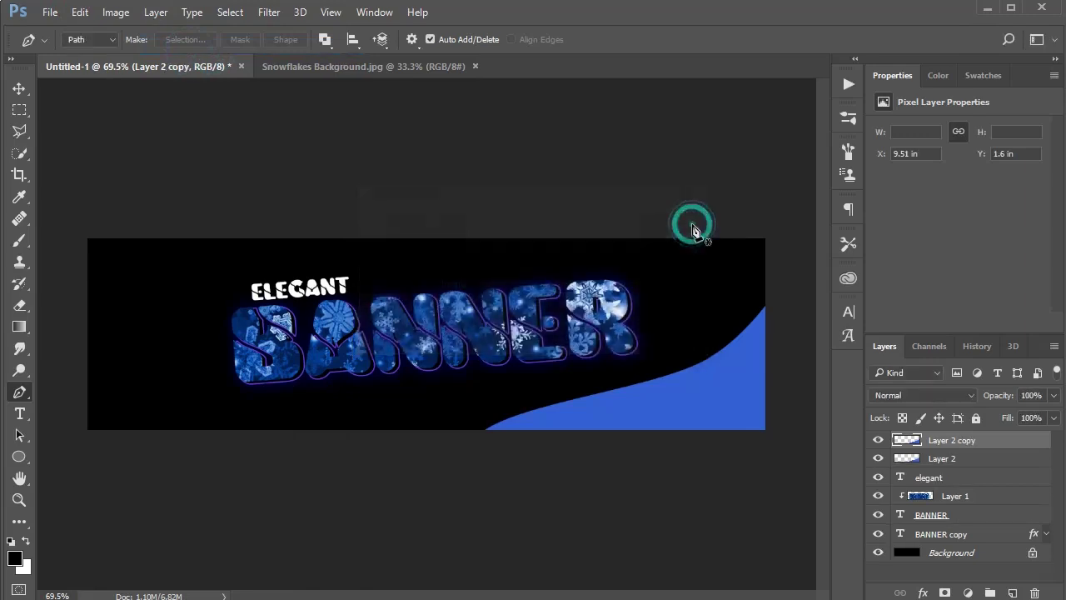
Rename Layer 2 as Original with a red colour label, and rename its copy as Duolicate
{"action": "double_click", "coordinate": [945, 458]}
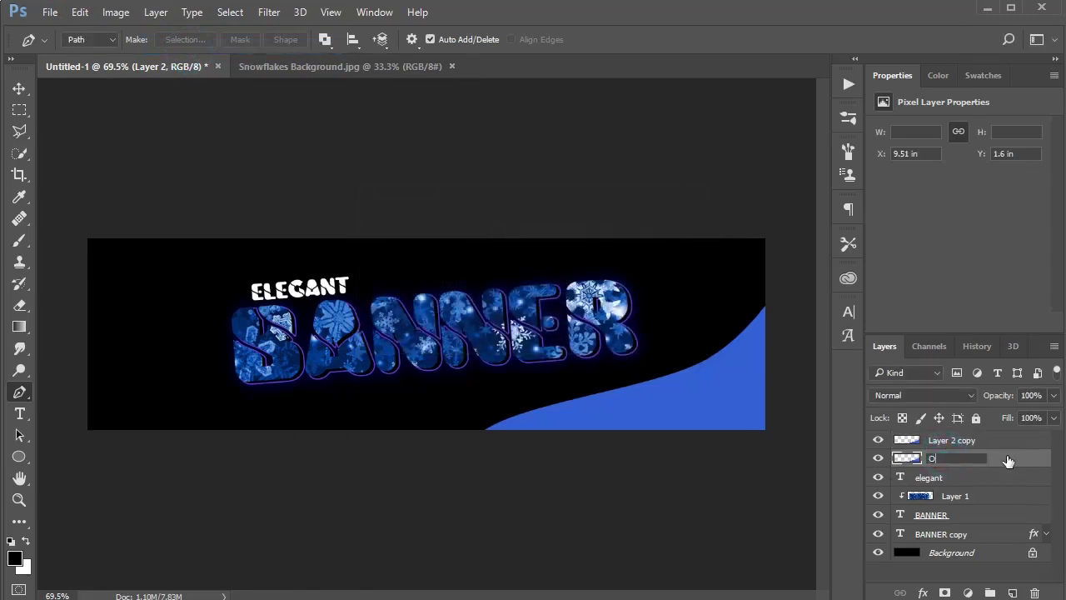
{"action": "type", "text": "Original"}
{"action": "key", "text": "Return"}
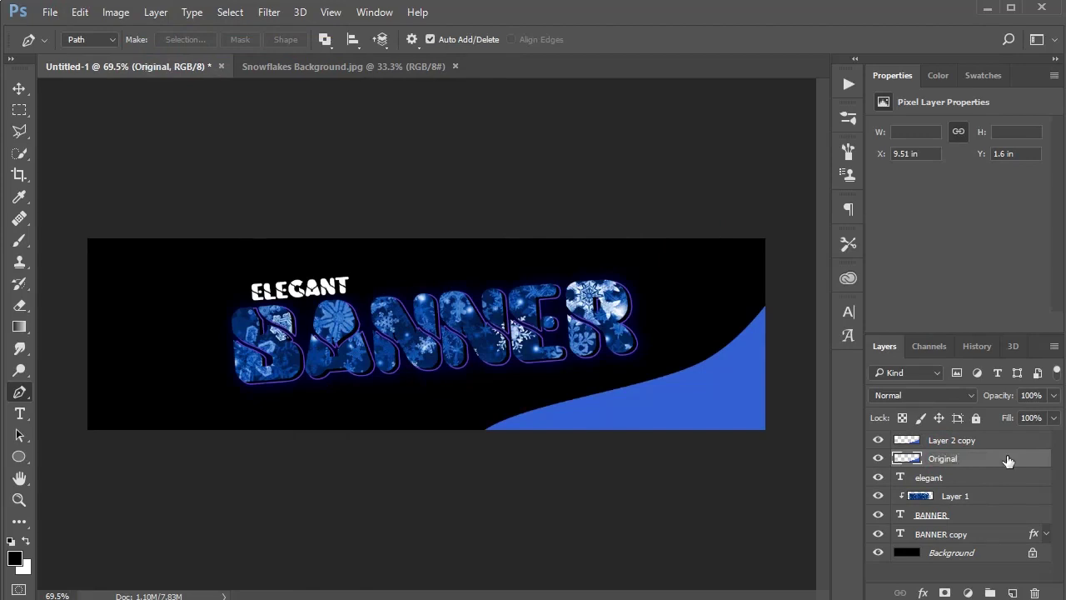
{"action": "double_click", "coordinate": [949, 441]}
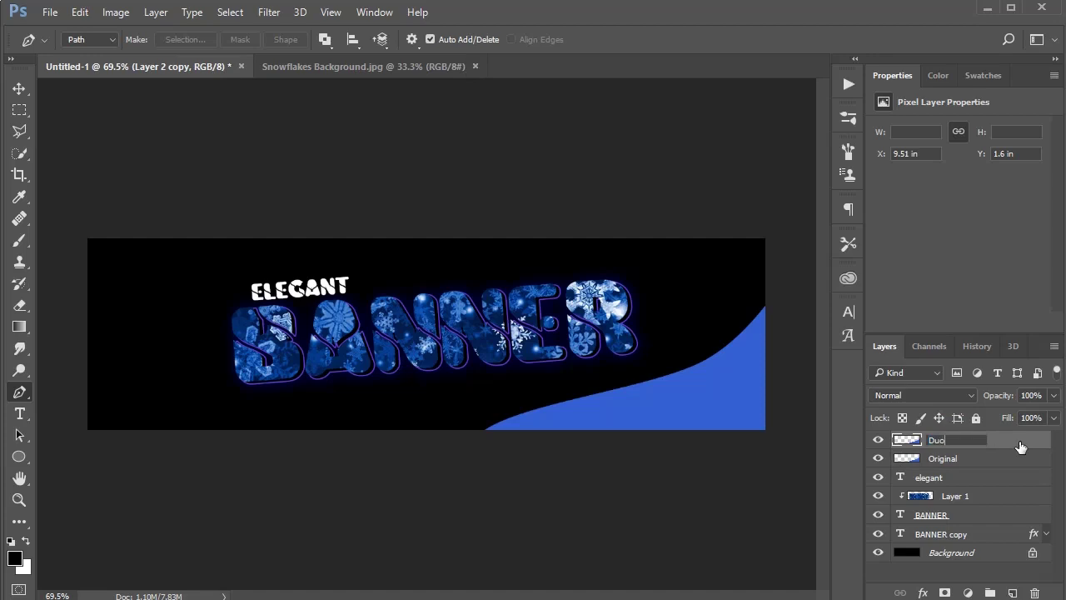
{"action": "type", "text": "e"}
{"action": "key", "text": "Return"}
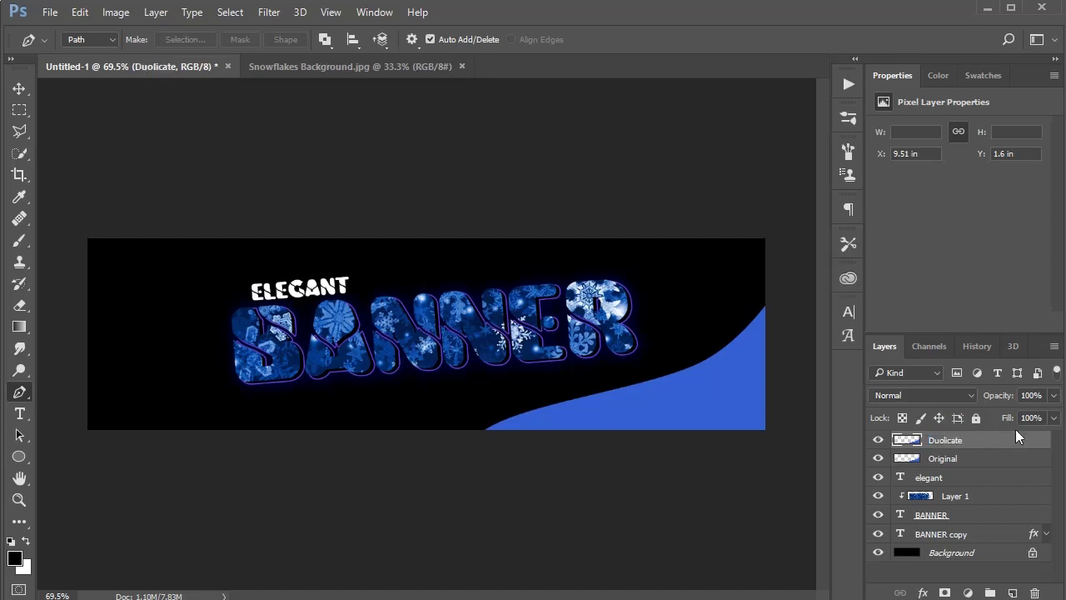
{"action": "right_click", "coordinate": [869, 459]}
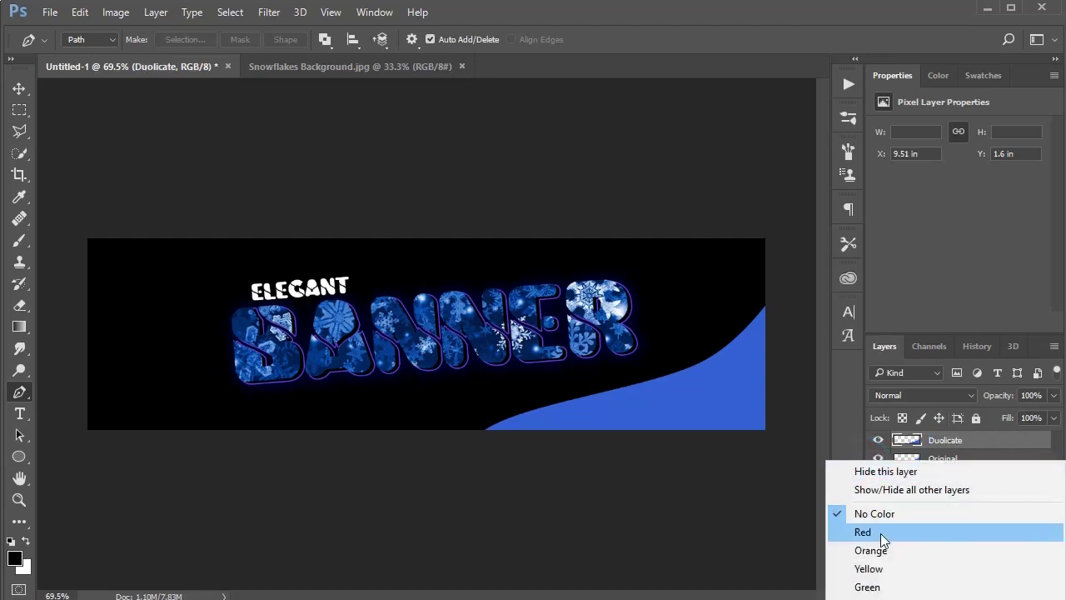
{"action": "left_click", "coordinate": [881, 533]}
Try to fill the Duolicate layer with a lighter blue at 100% opacity in Normal mode, and undo the fill
{"action": "left_click", "coordinate": [946, 445]}
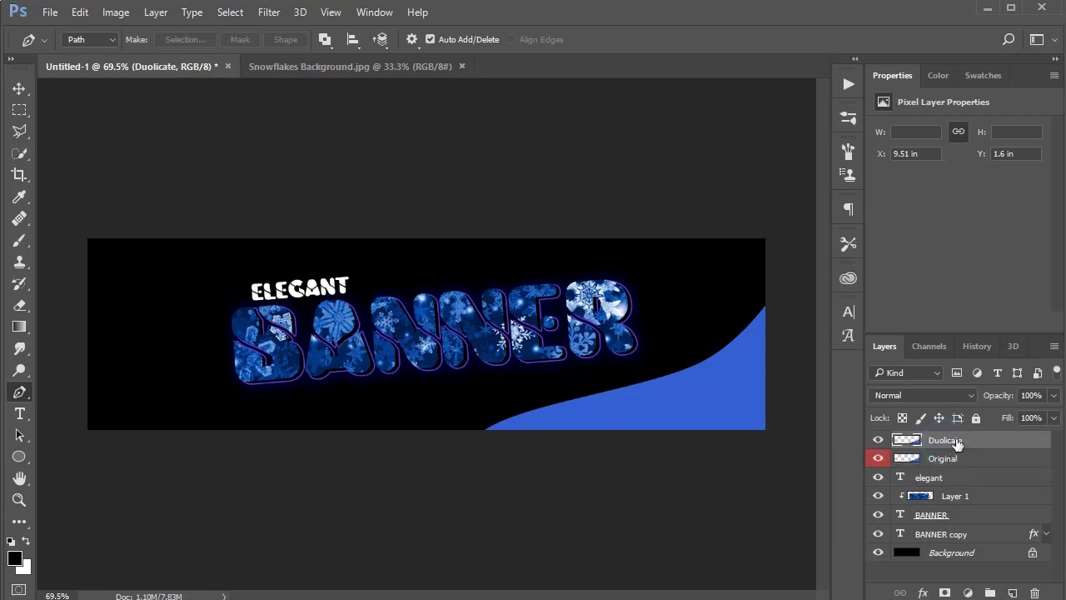
{"action": "left_click", "coordinate": [76, 13]}
{"action": "left_click", "coordinate": [135, 264]}
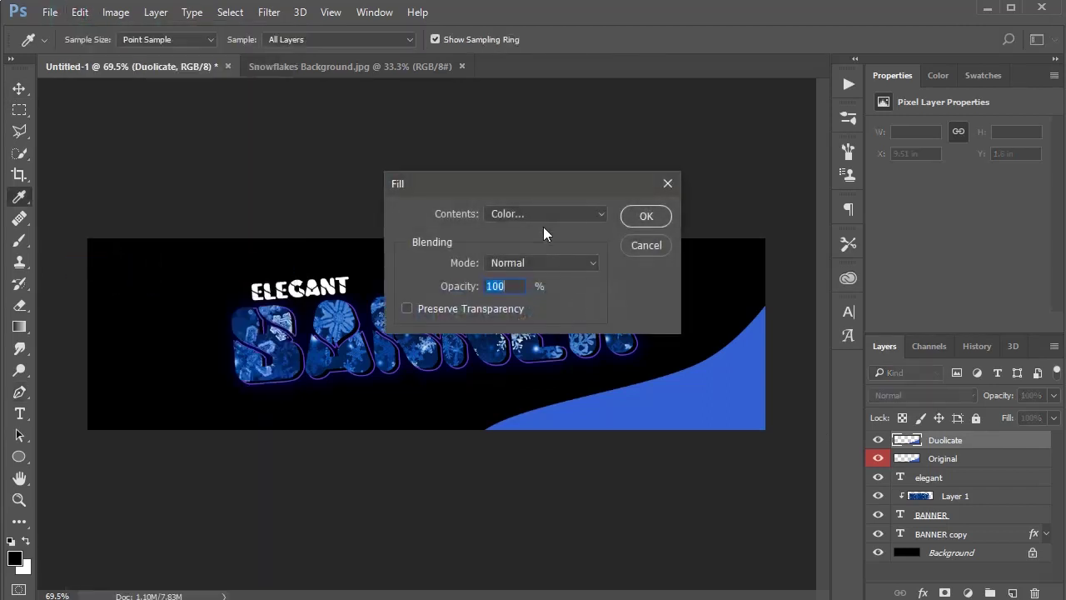
{"action": "left_click", "coordinate": [540, 213]}
{"action": "left_click", "coordinate": [654, 405]}
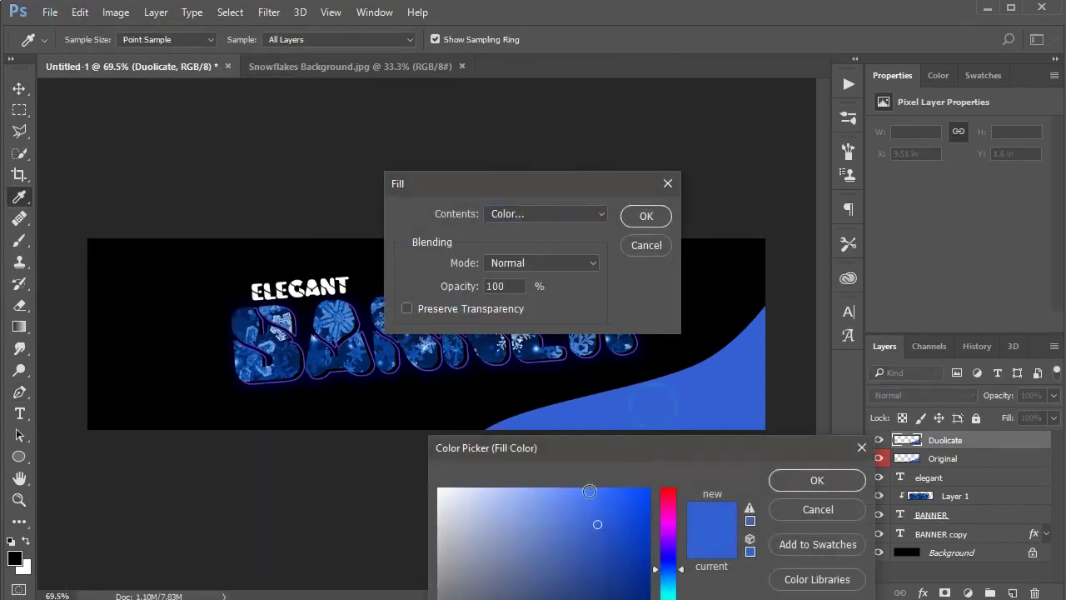
{"action": "left_click", "coordinate": [589, 502]}
{"action": "left_click", "coordinate": [579, 496]}
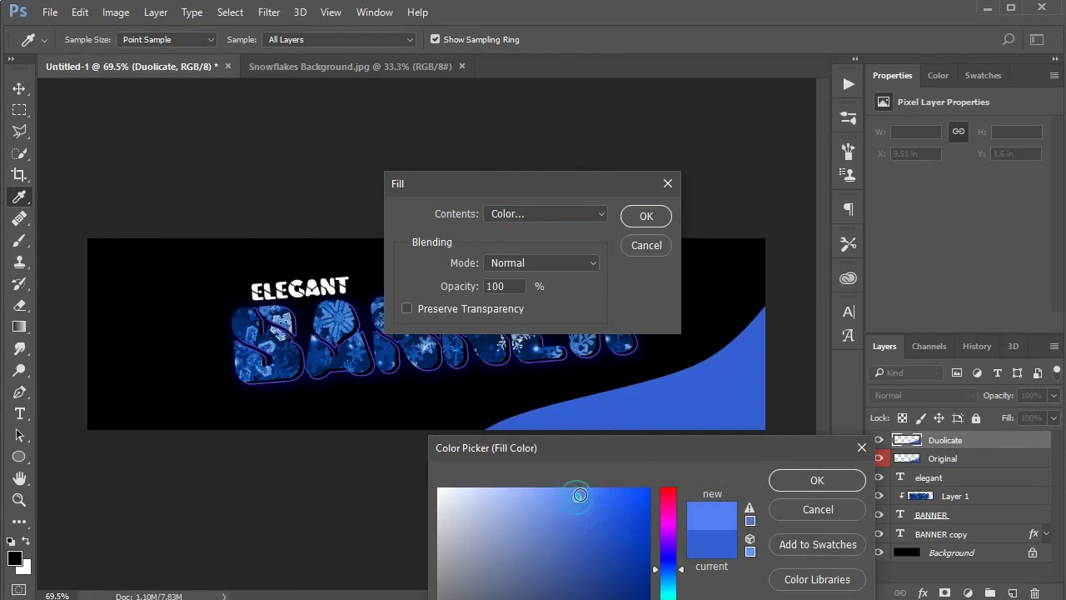
{"action": "left_click", "coordinate": [789, 485]}
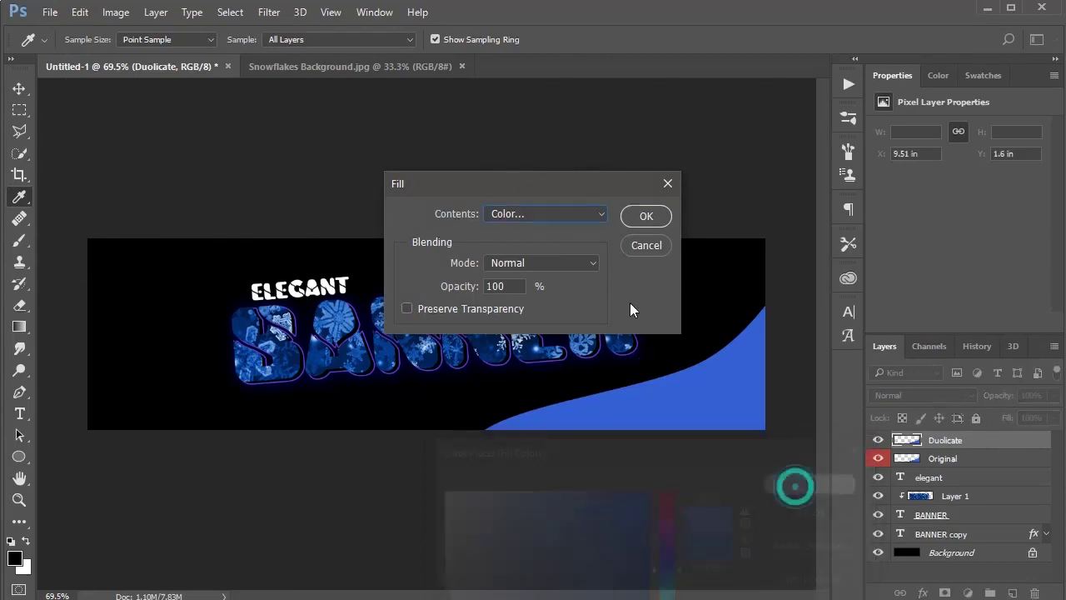
{"action": "left_click", "coordinate": [639, 217]}
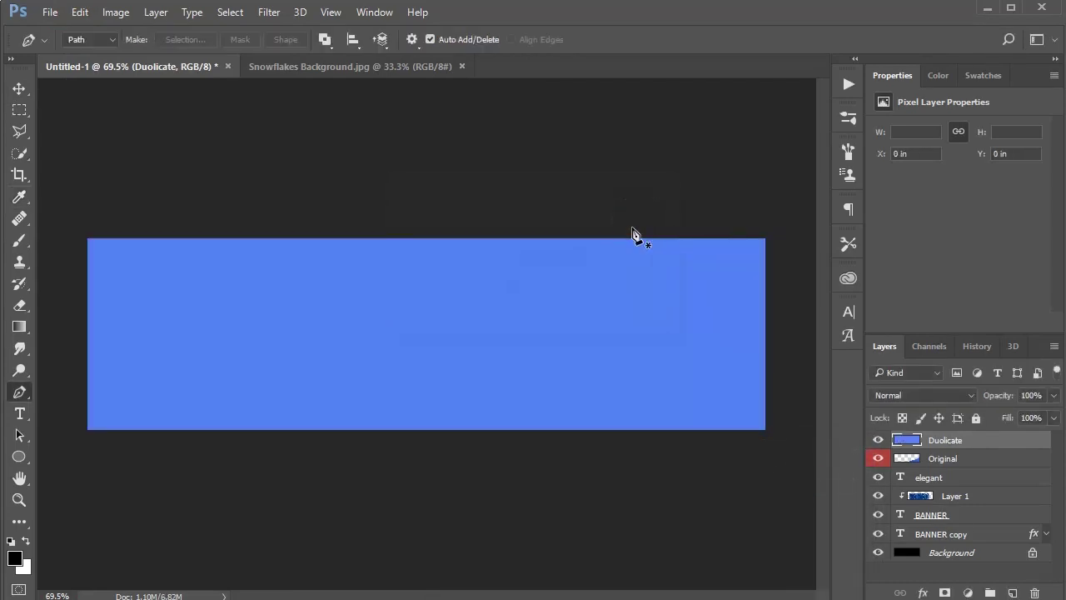
{"action": "key", "text": "ctrl+z"}
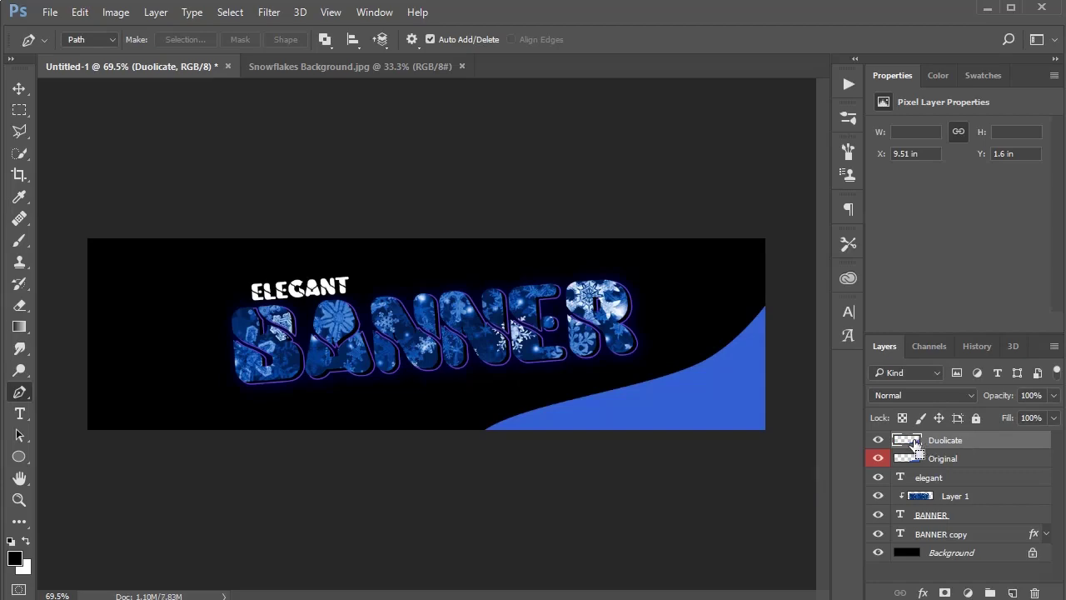
Load the Duolicate shape as a selection, fill it with a lighter blue at 100% opacity in Normal mode, and deselect
{"action": "left_click", "coordinate": [914, 441], "text": "ctrl"}
{"action": "left_click", "coordinate": [78, 15]}
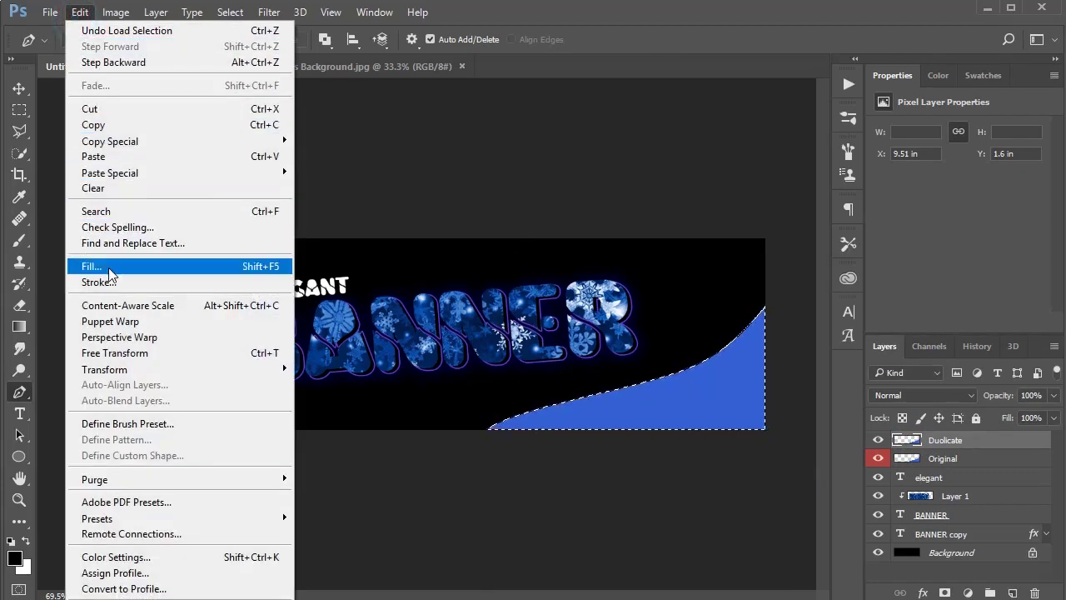
{"action": "left_click", "coordinate": [89, 266]}
{"action": "left_click", "coordinate": [550, 213]}
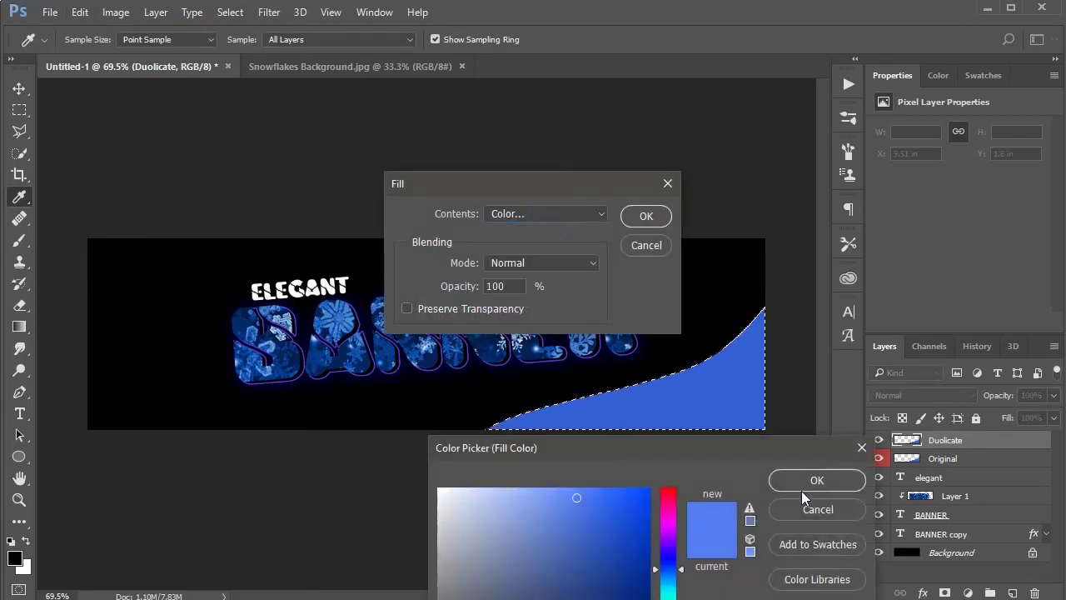
{"action": "left_click", "coordinate": [823, 488]}
{"action": "left_click", "coordinate": [646, 216]}
{"action": "key", "text": "ctrl+d"}
Rotate the Duolicate shape slightly and shift it down and right, leaving a darker band of the Original shape along its curved edge
{"action": "left_click", "coordinate": [19, 87]}
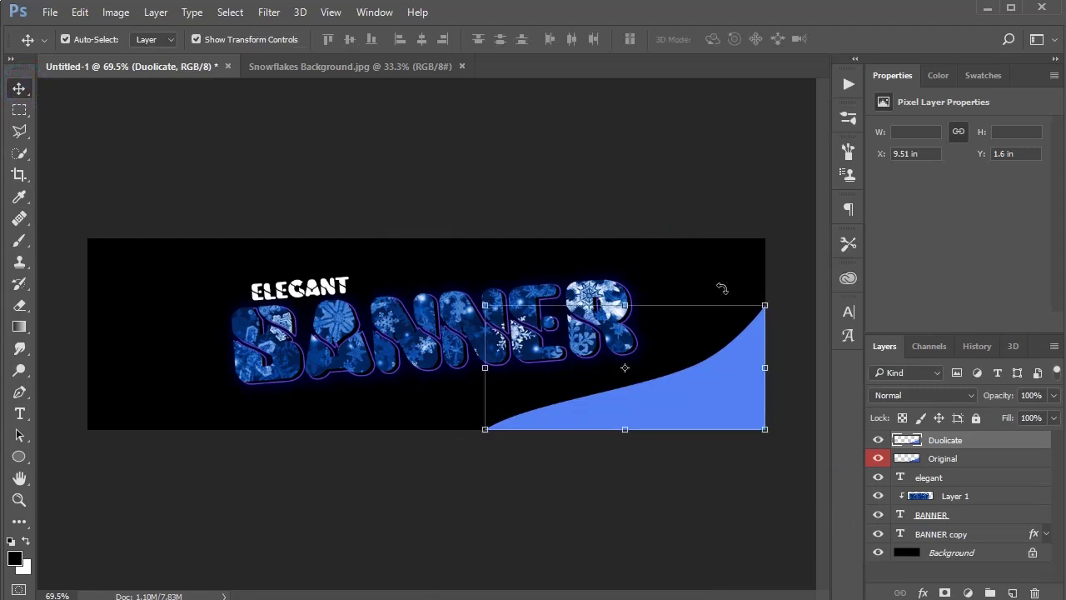
{"action": "left_click", "coordinate": [761, 305]}
{"action": "left_click_drag", "start_coordinate": [477, 441], "coordinate": [489, 463]}
{"action": "left_click_drag", "start_coordinate": [689, 394], "coordinate": [705, 409]}
{"action": "key", "text": "Return"}
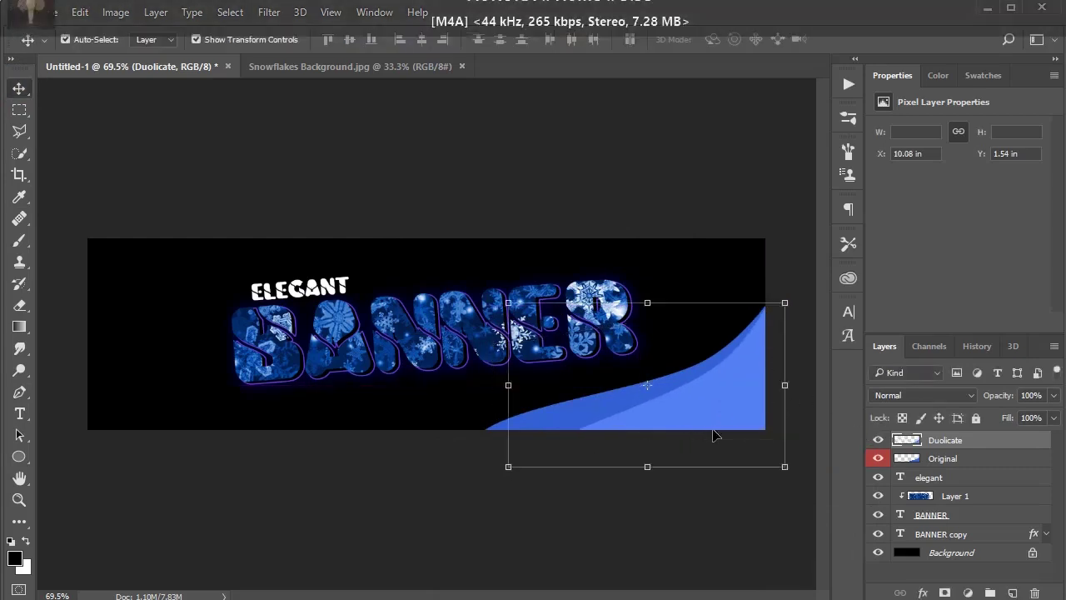
Set up the Eraser with a soft round 338 px brush, 0% hardness and 47% opacity
{"action": "left_click", "coordinate": [20, 305]}
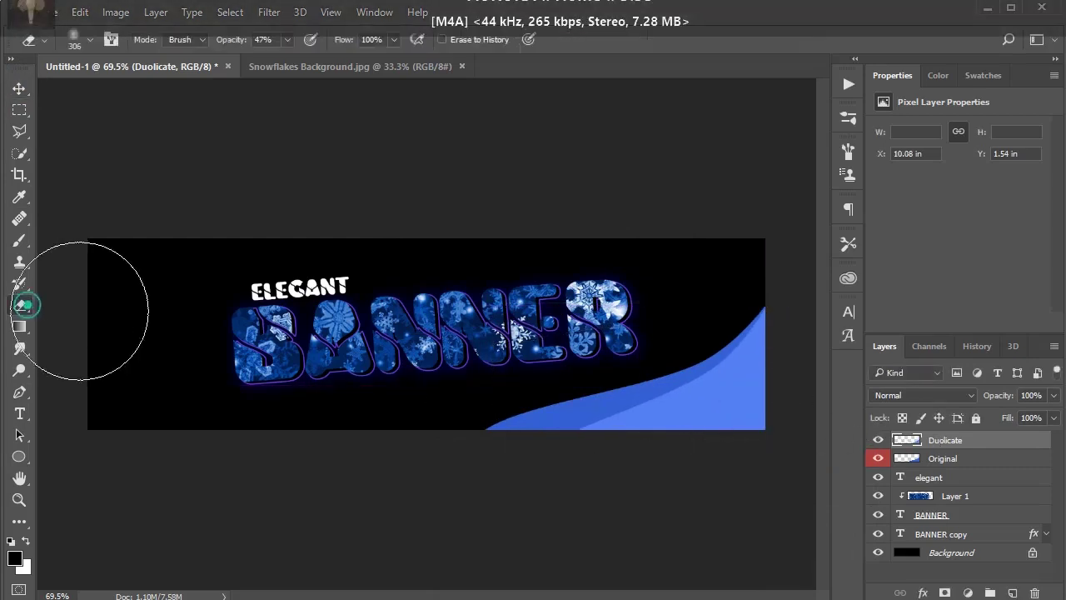
{"action": "right_click", "coordinate": [421, 300]}
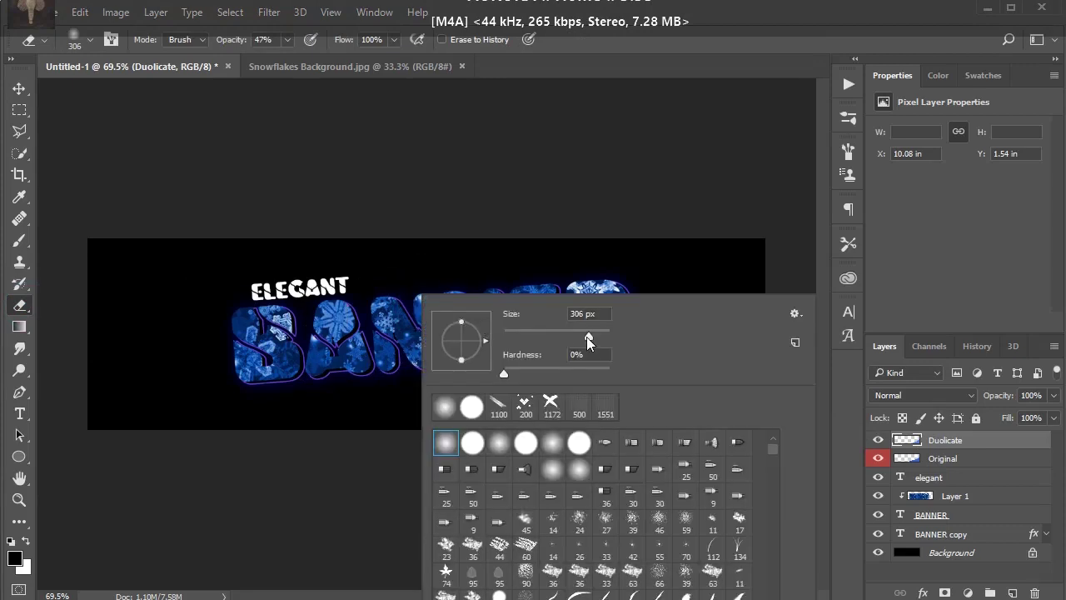
{"action": "left_click_drag", "start_coordinate": [588, 342], "coordinate": [591, 342]}
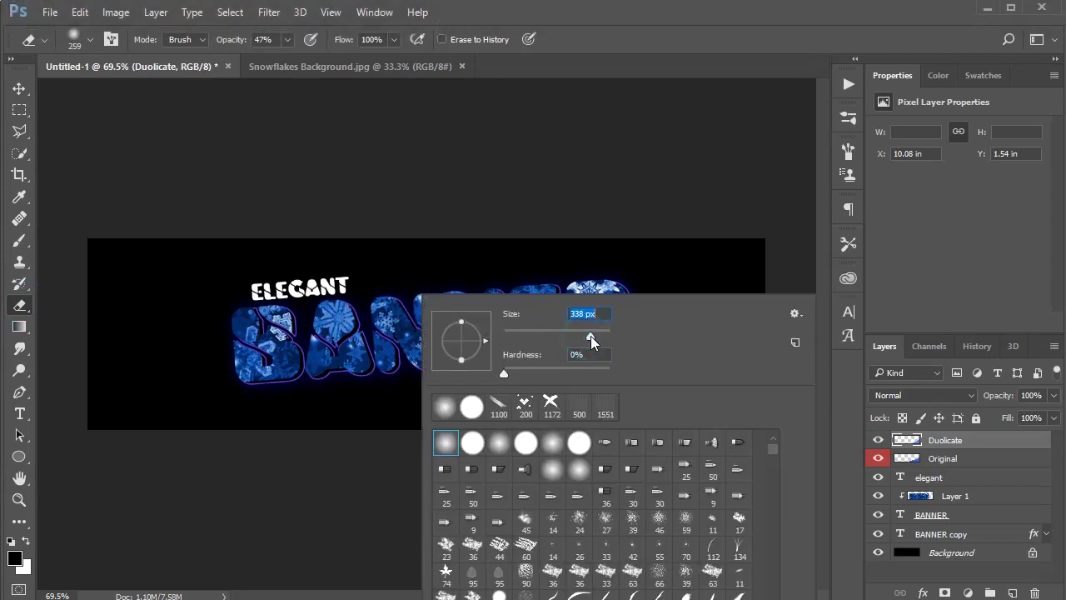
{"action": "left_click", "coordinate": [444, 447]}
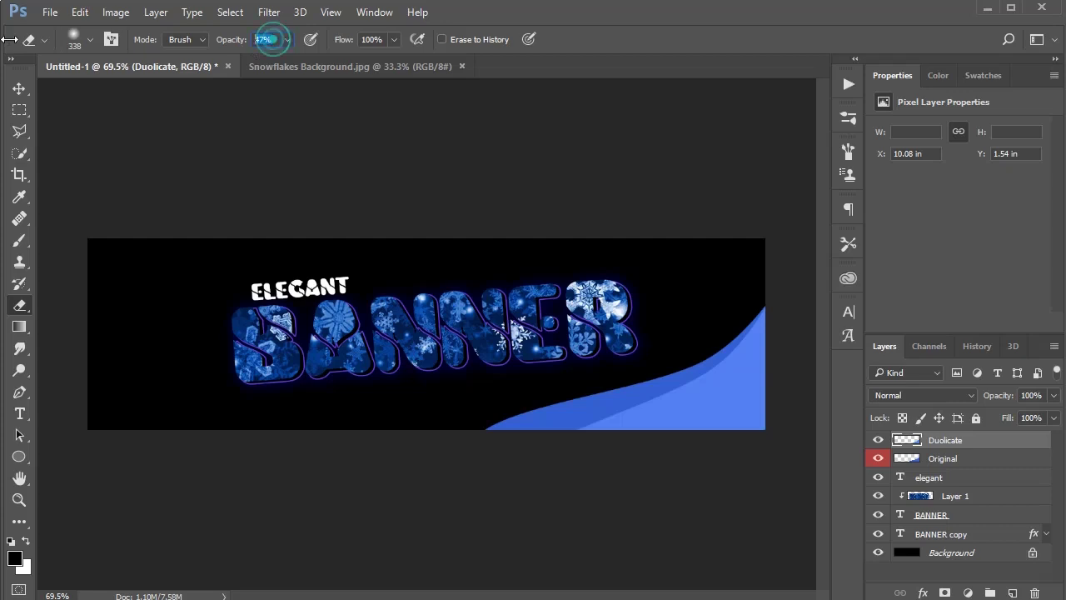
{"action": "type", "text": "47"}
{"action": "key", "text": "Return"}
Softly erase parts of the Duolicate shape along the canvas's lower edge to blend it into the darker blue shape
{"action": "left_click", "coordinate": [642, 472]}
{"action": "left_click", "coordinate": [614, 466]}
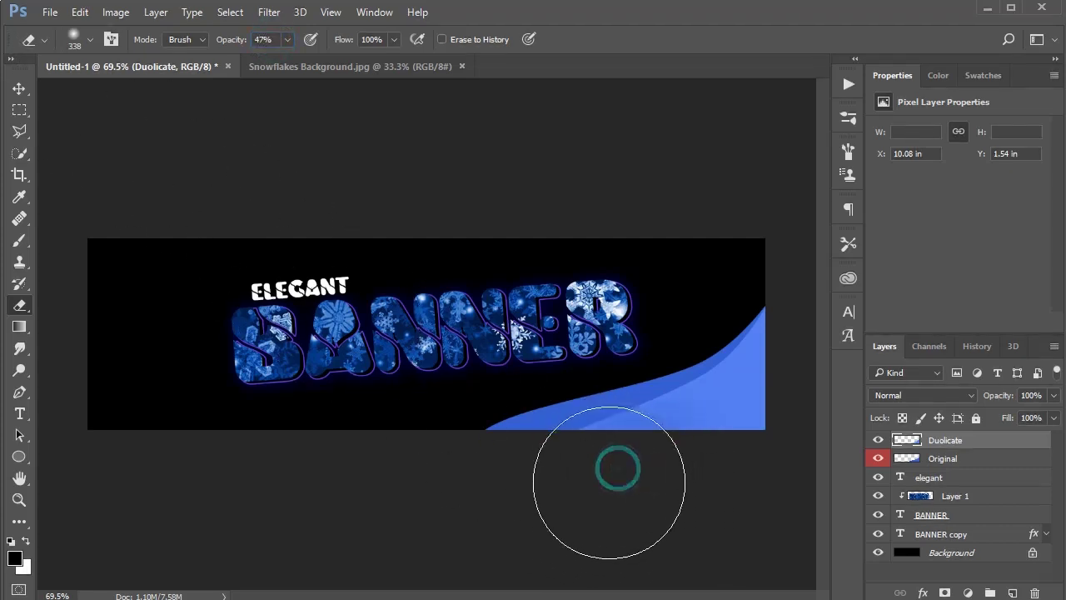
{"action": "left_click", "coordinate": [669, 445]}
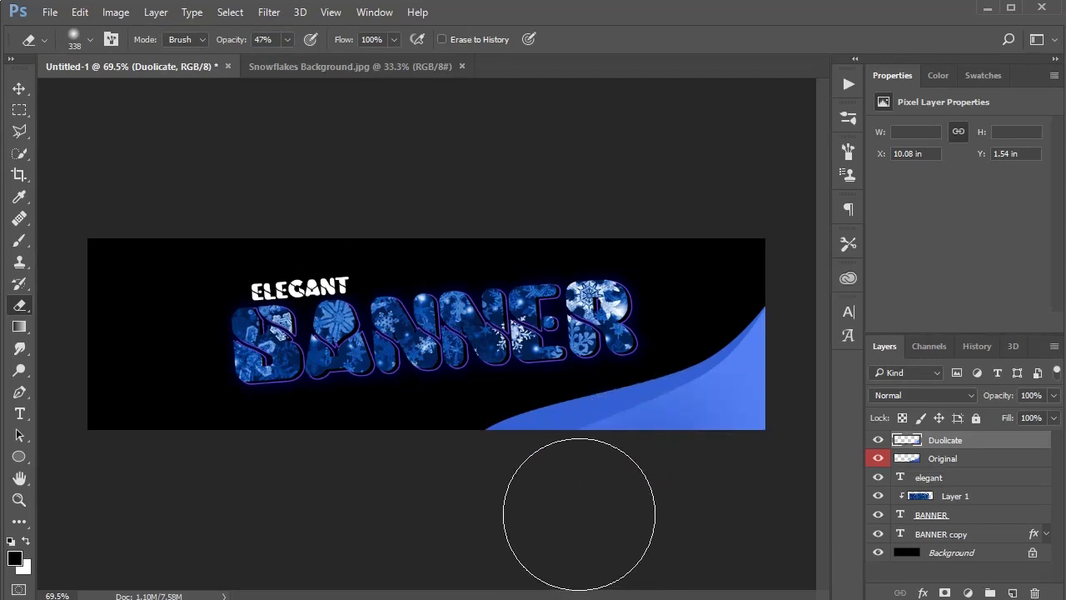
{"action": "left_click", "coordinate": [580, 486]}
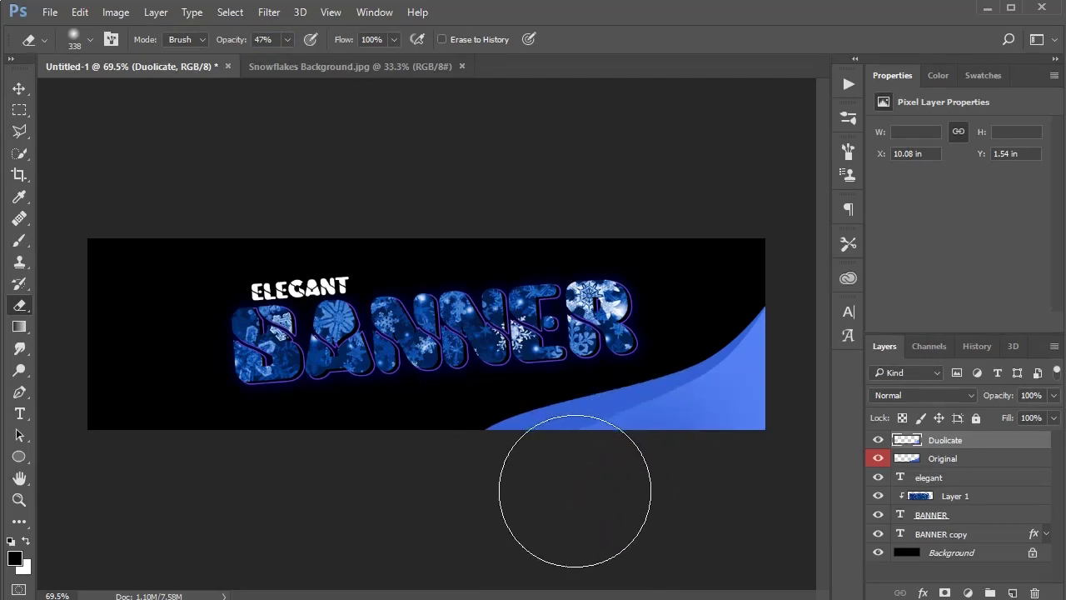
{"action": "key", "text": "ctrl+minus"}
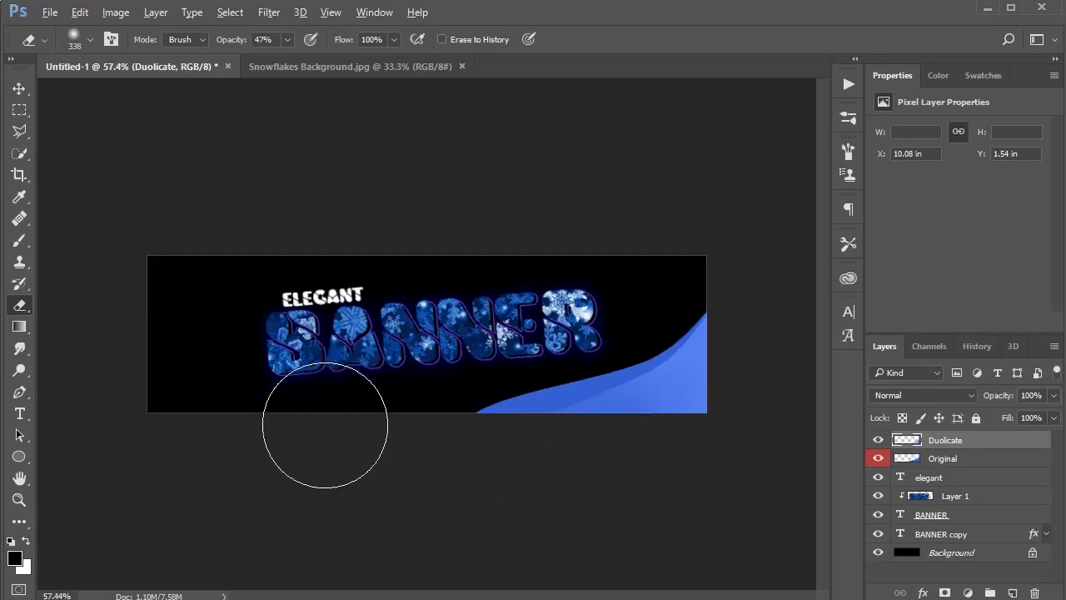
{"action": "key", "text": "ctrl+plus"}
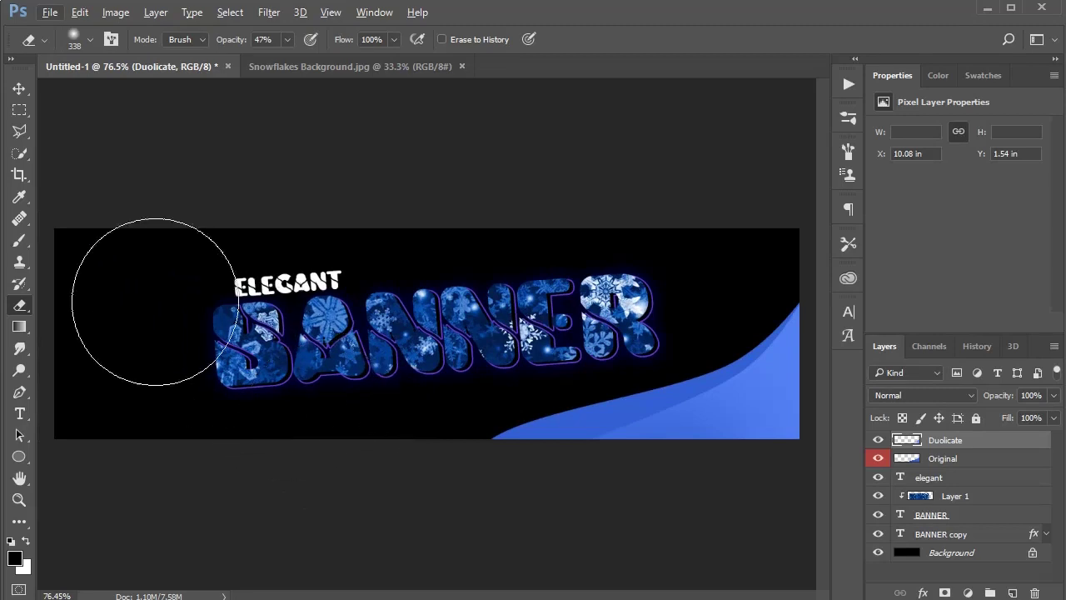
Deselect the layers and open kreze.png from the Materials folder
{"action": "left_click", "coordinate": [19, 89]}
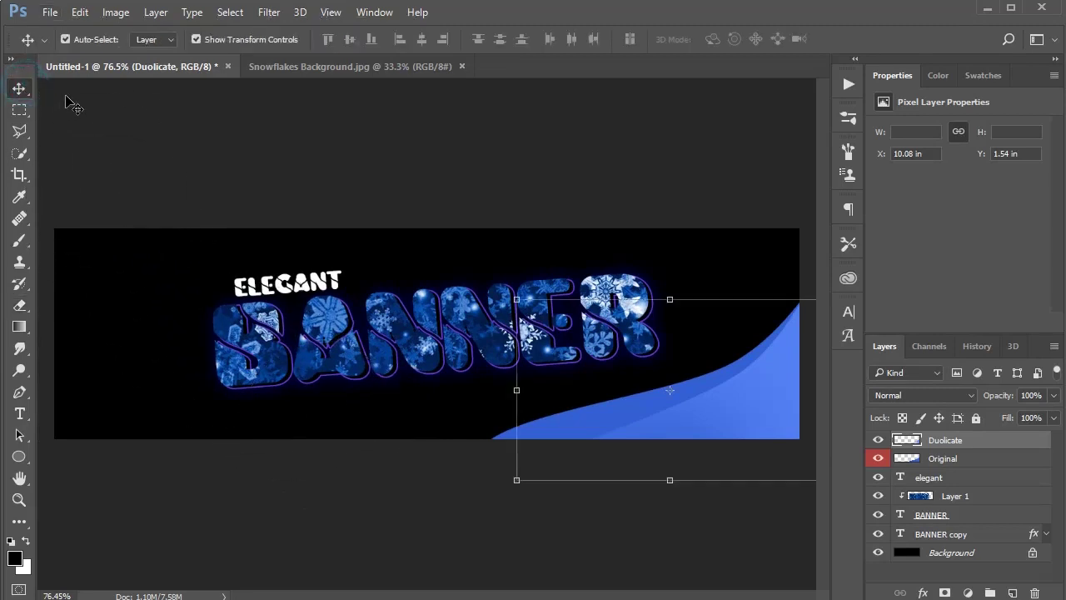
{"action": "left_click", "coordinate": [215, 148]}
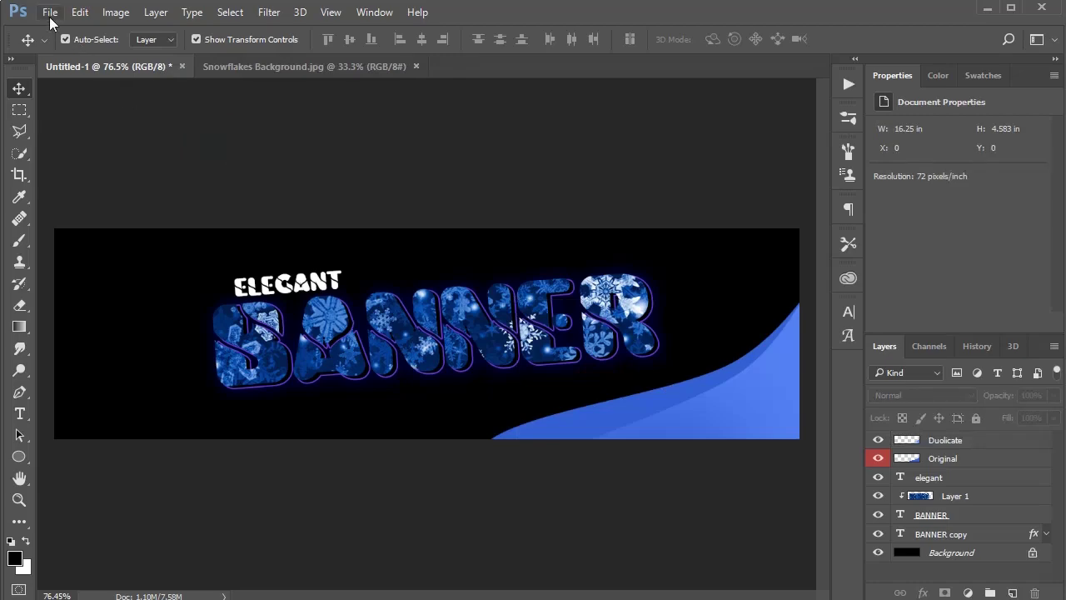
{"action": "left_click", "coordinate": [49, 13]}
{"action": "left_click", "coordinate": [62, 43]}
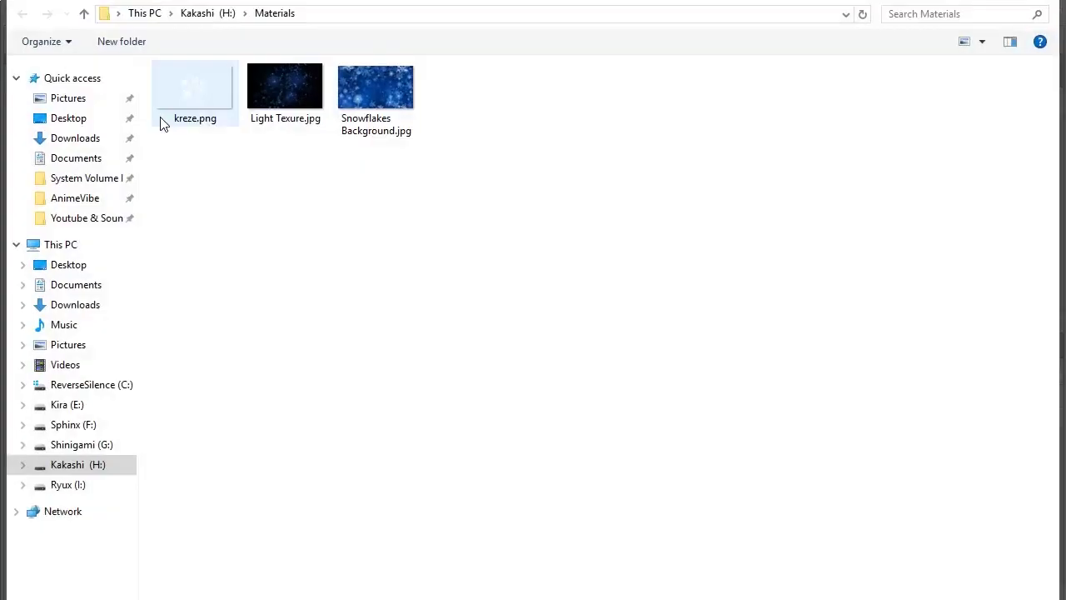
{"action": "double_click", "coordinate": [207, 105]}
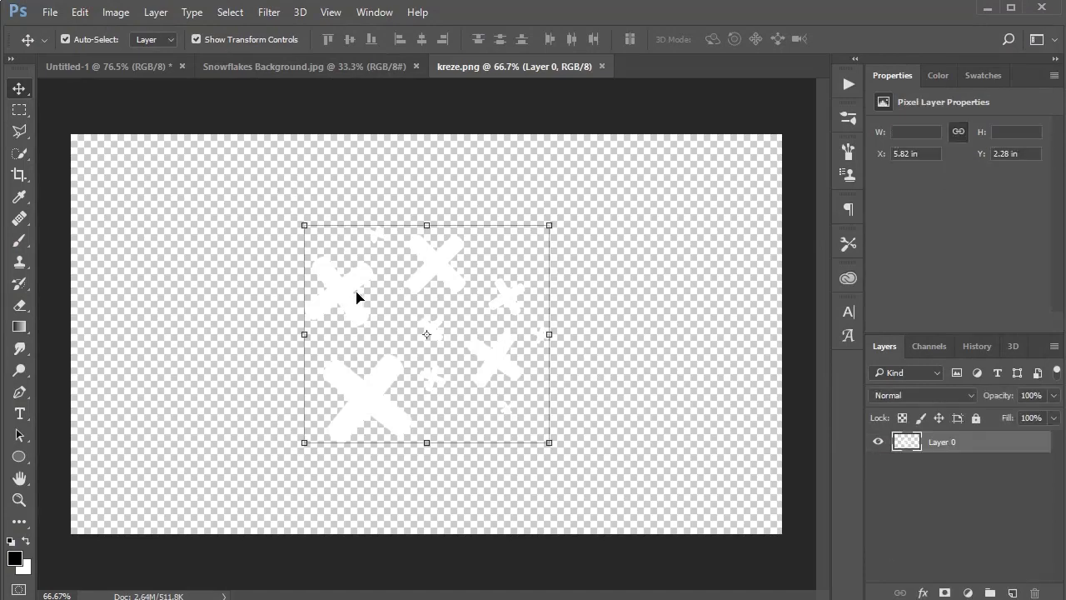
Copy the whole canvas of kreze.png and paste the white crosses into the Untitled-1 banner
{"action": "key", "text": "ctrl+a"}
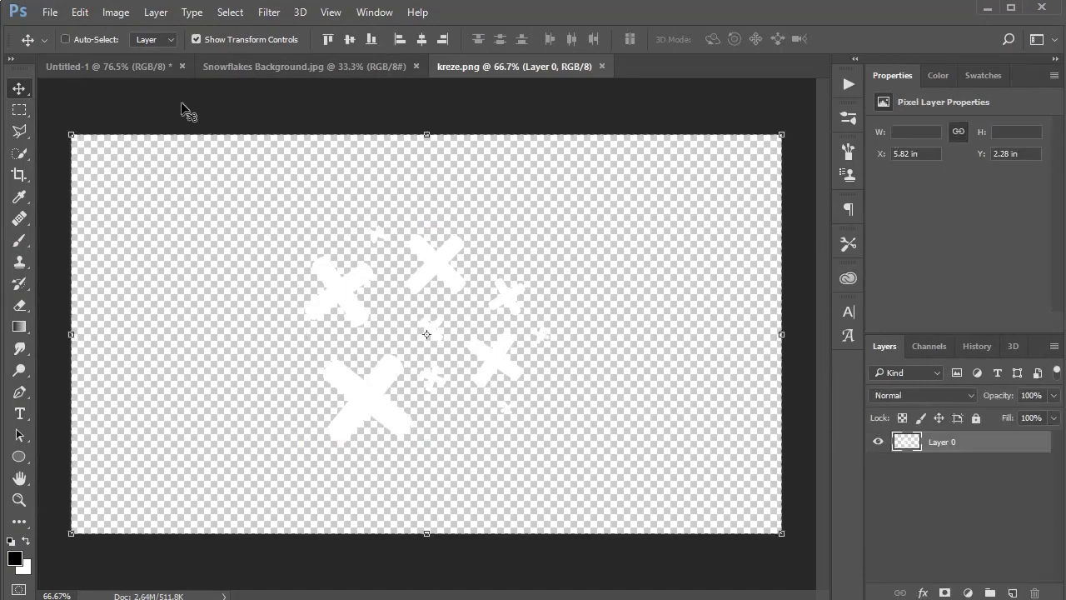
{"action": "left_click", "coordinate": [232, 11]}
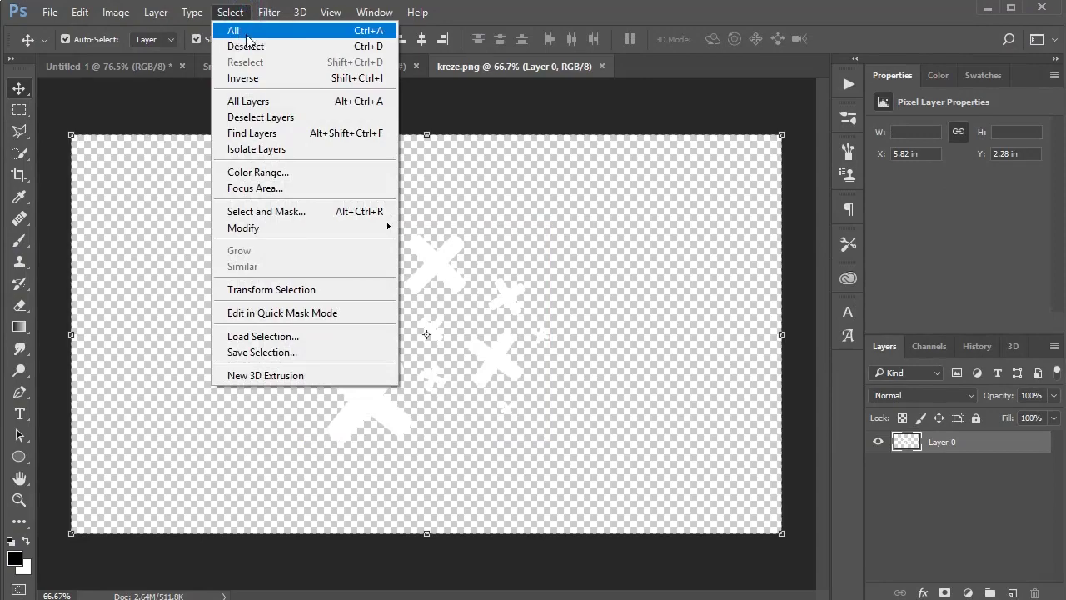
{"action": "left_click", "coordinate": [238, 31]}
{"action": "left_click", "coordinate": [79, 11]}
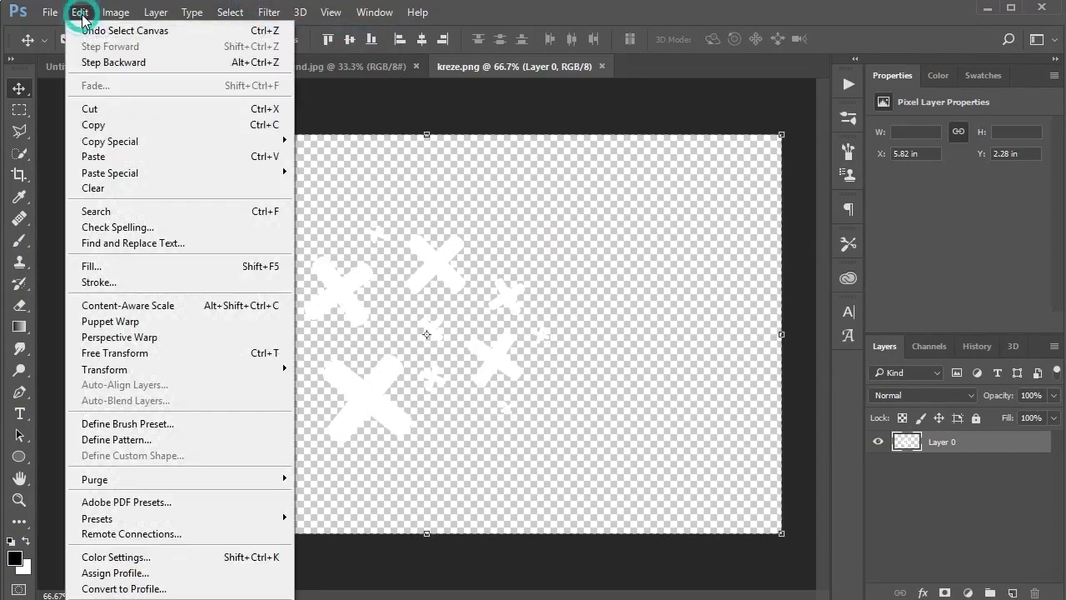
{"action": "left_click", "coordinate": [84, 127]}
{"action": "left_click", "coordinate": [84, 66]}
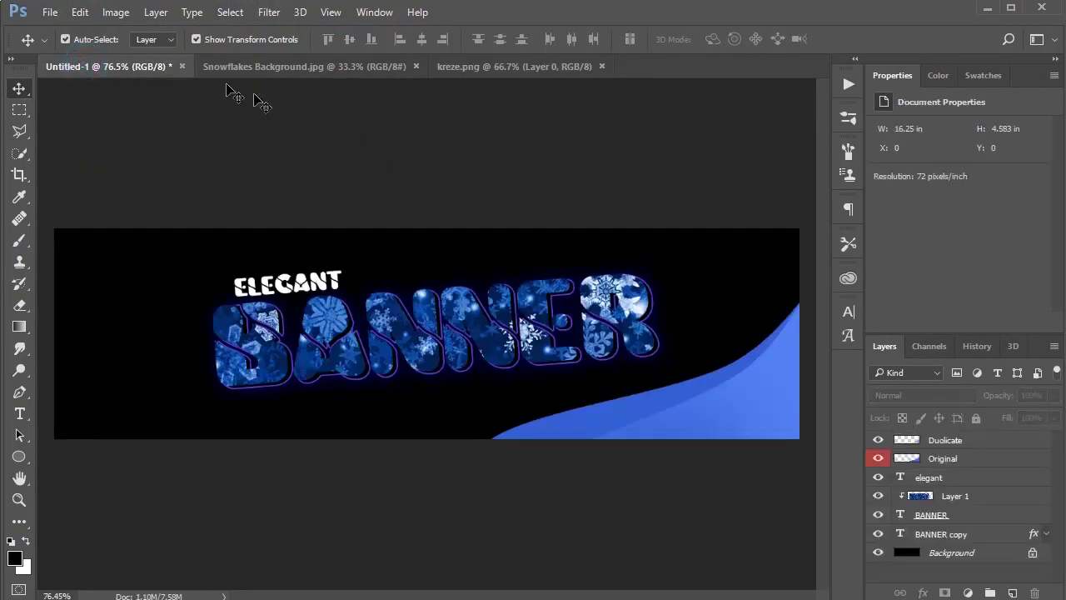
{"action": "left_click", "coordinate": [80, 12]}
{"action": "left_click", "coordinate": [86, 153]}
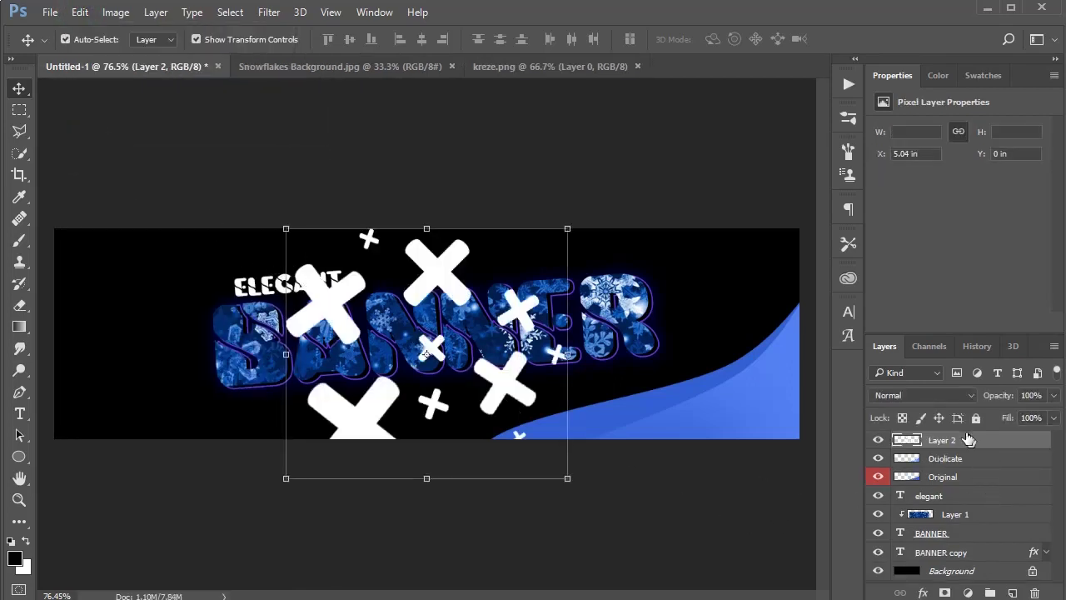
Place the crosses layer below Original, scale it to about 46.6%, and rotate it about 114° beside the blue curve at the canvas's right side
{"action": "left_click_drag", "start_coordinate": [959, 441], "coordinate": [975, 494]}
{"action": "left_click", "coordinate": [283, 224]}
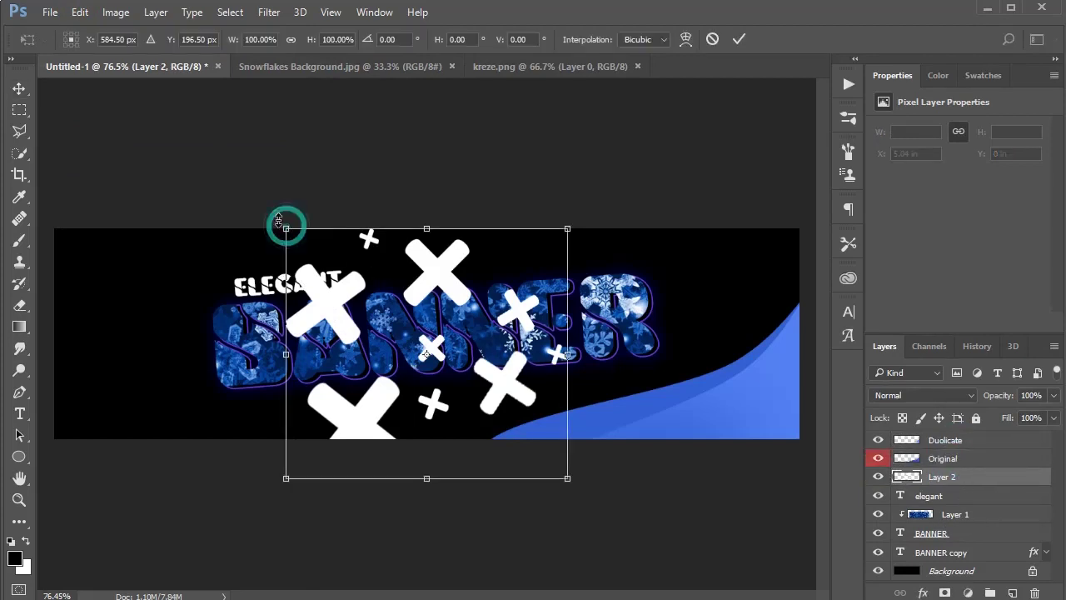
{"action": "left_click_drag", "start_coordinate": [286, 229], "coordinate": [415, 345]}
{"action": "left_click_drag", "start_coordinate": [510, 425], "coordinate": [734, 353]}
{"action": "left_click_drag", "start_coordinate": [785, 427], "coordinate": [590, 410]}
{"action": "left_click_drag", "start_coordinate": [746, 338], "coordinate": [776, 338]}
{"action": "left_click_drag", "start_coordinate": [694, 250], "coordinate": [716, 308]}
{"action": "left_click_drag", "start_coordinate": [754, 402], "coordinate": [739, 371]}
{"action": "left_click_drag", "start_coordinate": [656, 371], "coordinate": [618, 383]}
{"action": "left_click_drag", "start_coordinate": [733, 384], "coordinate": [749, 377]}
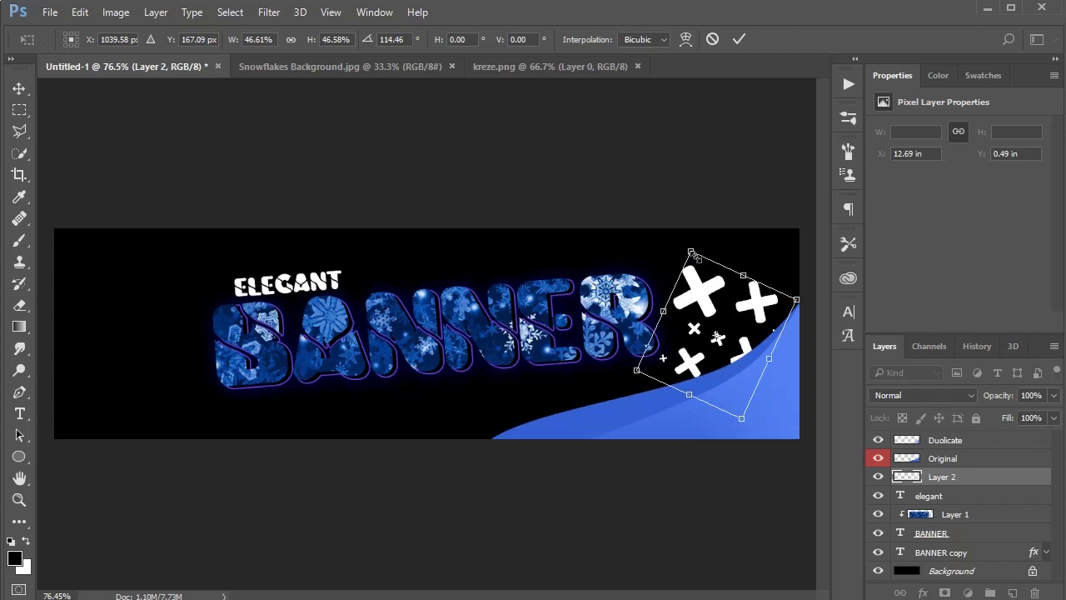
Refine the crosses to about 45% scale and 141° rotation, partly behind the blue curve, and apply the transformation
{"action": "left_click_drag", "start_coordinate": [692, 252], "coordinate": [693, 257]}
{"action": "left_click_drag", "start_coordinate": [746, 439], "coordinate": [716, 446]}
{"action": "mouse_move", "coordinate": [712, 356]}
{"action": "left_mouse_down"}
{"action": "mouse_move", "coordinate": [725, 336]}
{"action": "mouse_move", "coordinate": [719, 372]}
{"action": "mouse_move", "coordinate": [705, 358]}
{"action": "left_mouse_up"}
{"action": "left_click_drag", "start_coordinate": [715, 457], "coordinate": [691, 451]}
{"action": "mouse_move", "coordinate": [725, 394]}
{"action": "left_mouse_down"}
{"action": "mouse_move", "coordinate": [735, 377]}
{"action": "mouse_move", "coordinate": [730, 384]}
{"action": "left_mouse_up"}
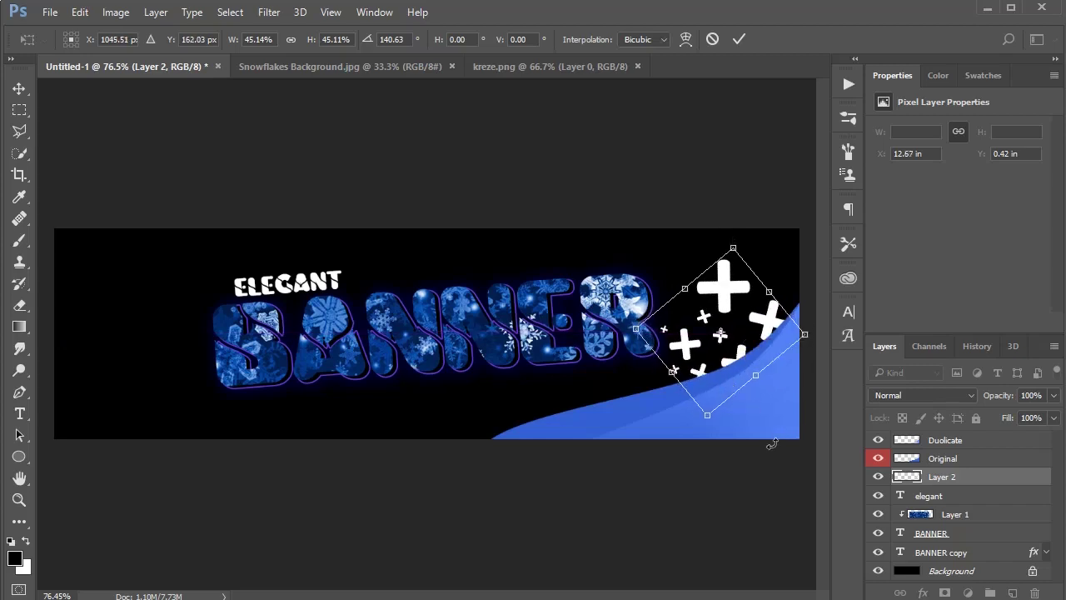
{"action": "key", "text": "Return"}
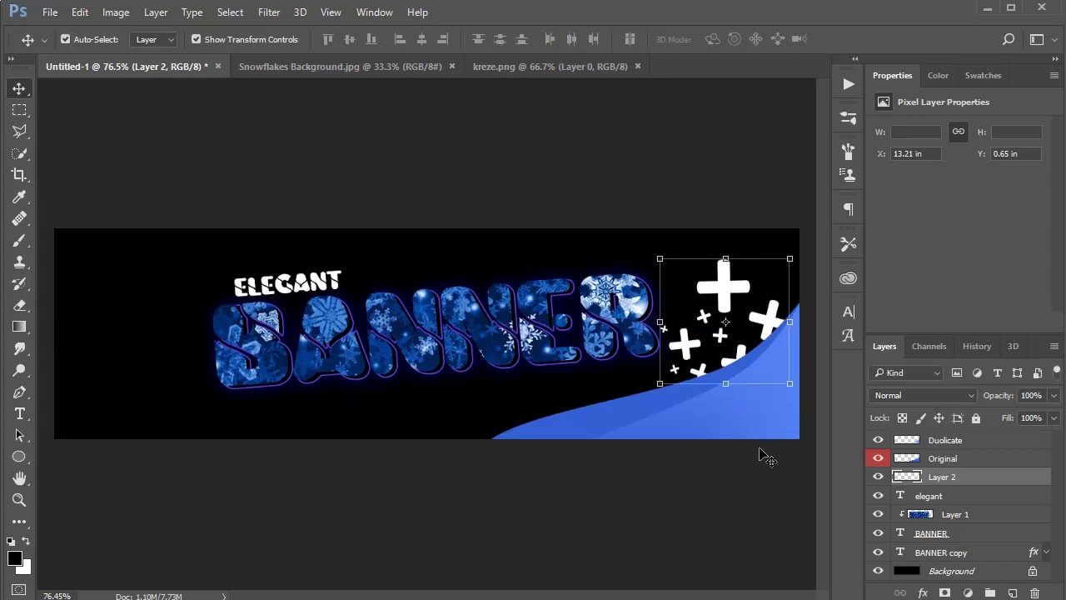
Add a new layer above the crosses on Layer 2 and choose a soft round Brush with black as the foreground color
{"action": "left_click", "coordinate": [1013, 592]}
{"action": "left_click", "coordinate": [18, 240]}
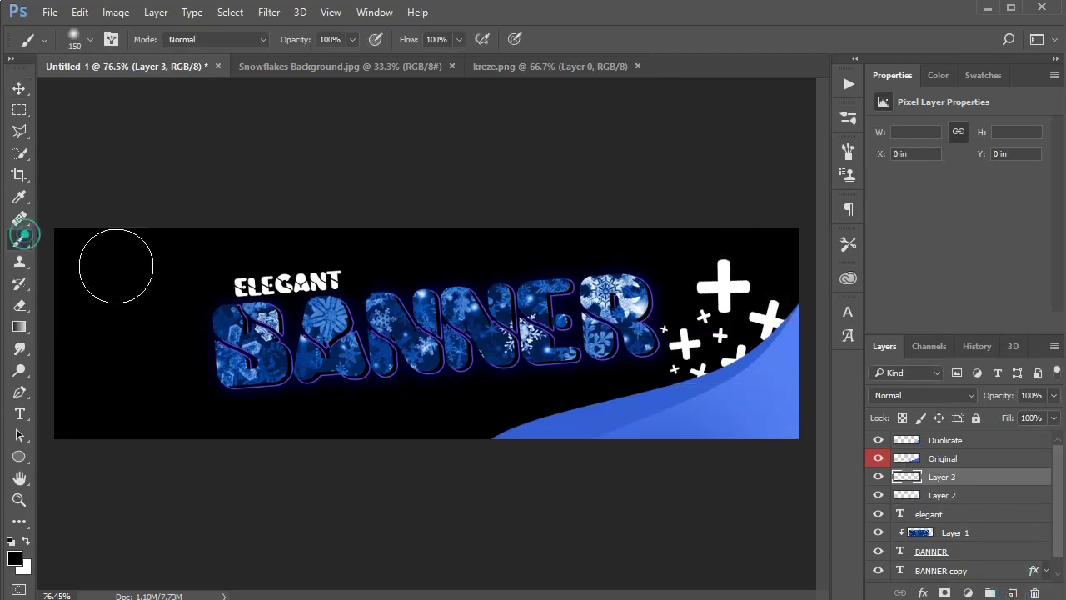
{"action": "right_click", "coordinate": [287, 293]}
{"action": "double_click", "coordinate": [310, 441]}
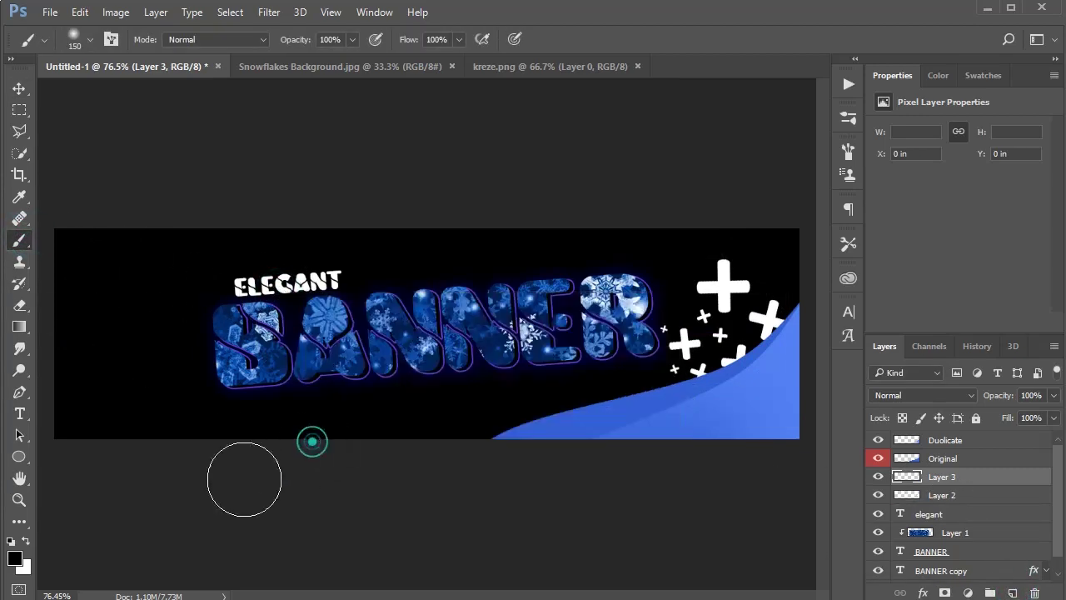
{"action": "left_click", "coordinate": [14, 558]}
{"action": "left_click_drag", "start_coordinate": [437, 593], "coordinate": [435, 599]}
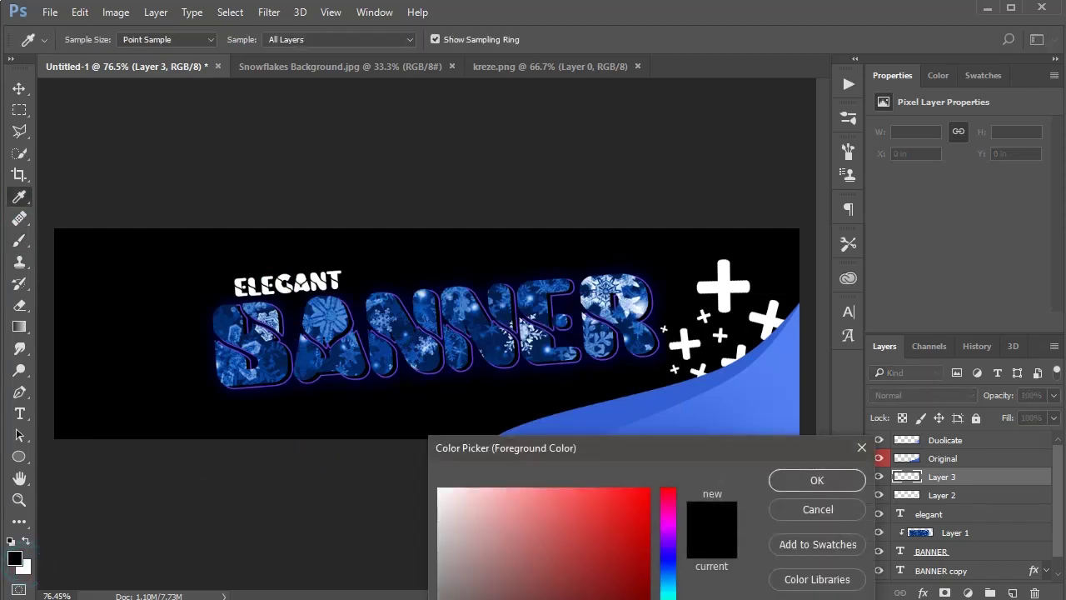
{"action": "left_click", "coordinate": [817, 480]}
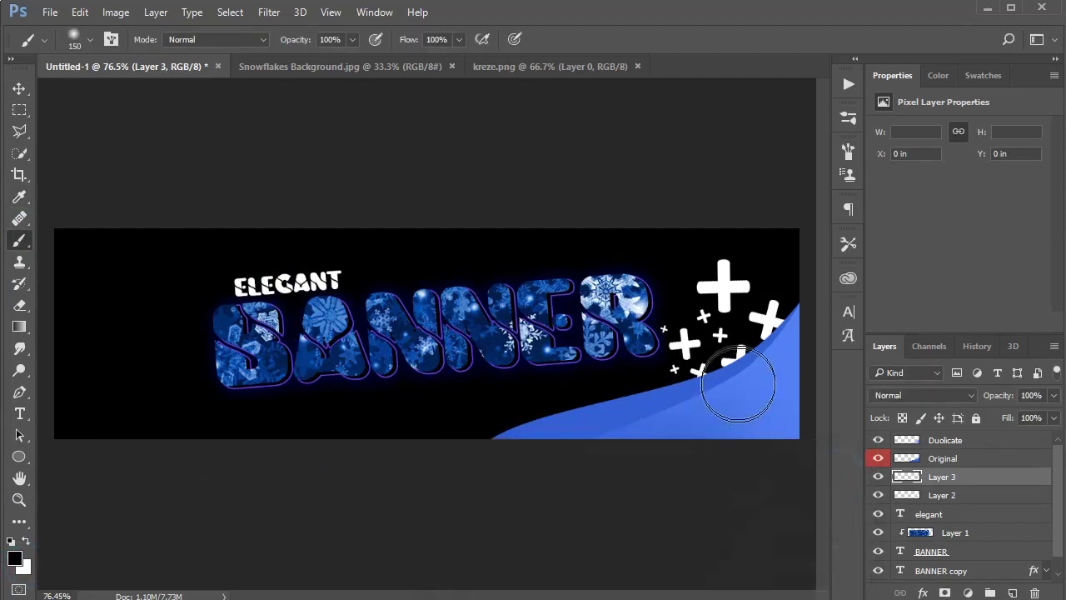
Set the brush opacity to 44% and its size to about 190 px
{"action": "left_click_drag", "start_coordinate": [287, 44], "coordinate": [273, 46]}
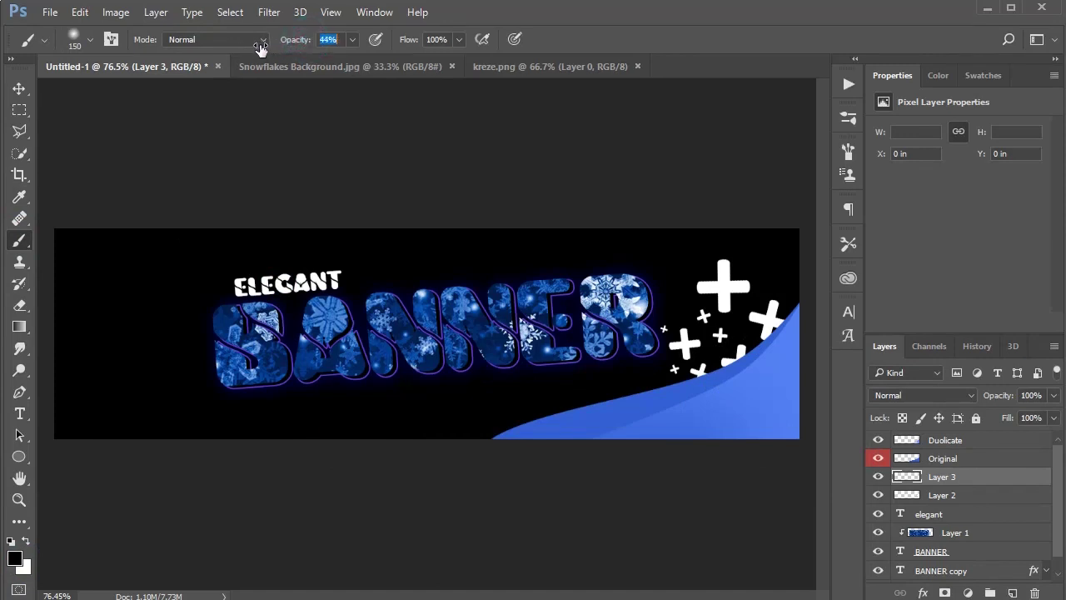
{"action": "right_click", "coordinate": [573, 296]}
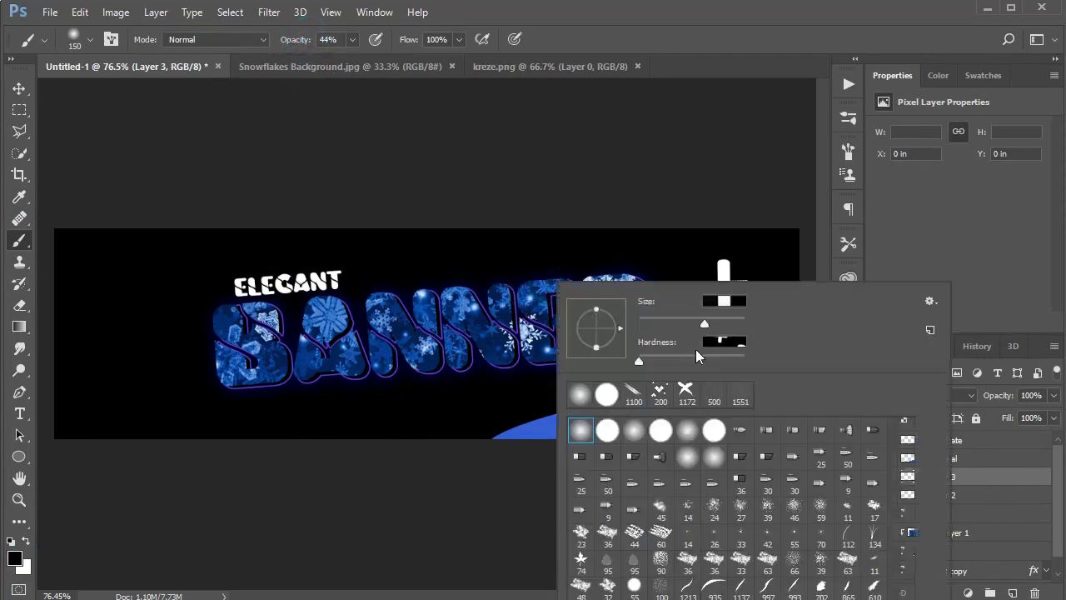
{"action": "left_click", "coordinate": [710, 328]}
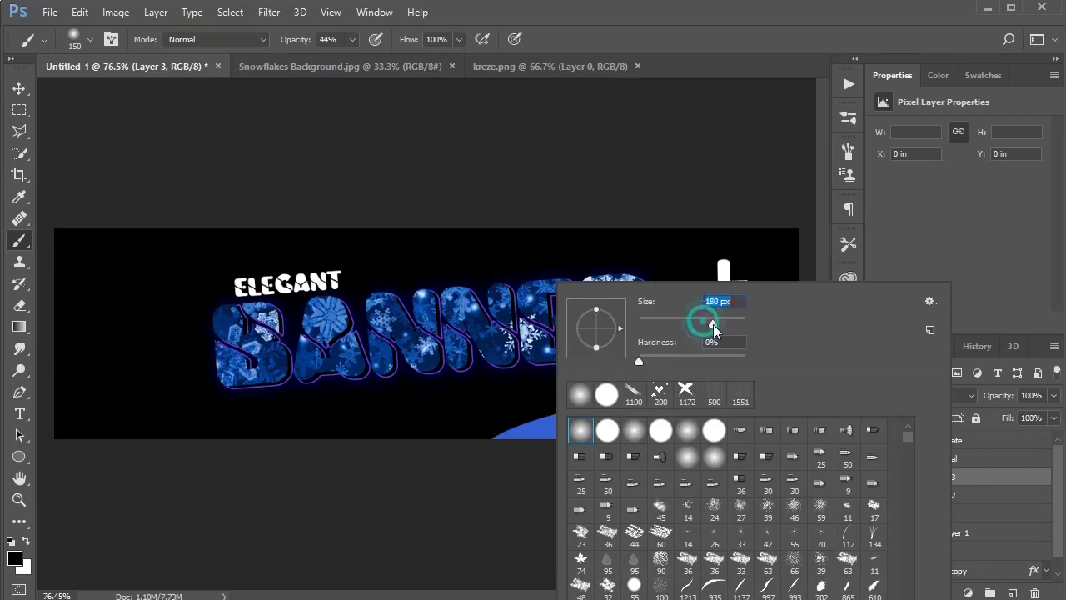
{"action": "left_click", "coordinate": [676, 18]}
Paint a soft black shadow on Layer 3 over the lower crosses along the edge of the blue curve
{"action": "left_click", "coordinate": [754, 382]}
{"action": "left_click", "coordinate": [768, 358]}
{"action": "left_click", "coordinate": [756, 367]}
{"action": "left_click", "coordinate": [713, 388]}
{"action": "left_click", "coordinate": [723, 388]}
{"action": "left_click", "coordinate": [781, 356]}
{"action": "left_click", "coordinate": [792, 353]}
{"action": "left_click", "coordinate": [773, 368]}
{"action": "left_click", "coordinate": [692, 406]}
{"action": "left_click", "coordinate": [683, 411]}
{"action": "left_click", "coordinate": [716, 402]}
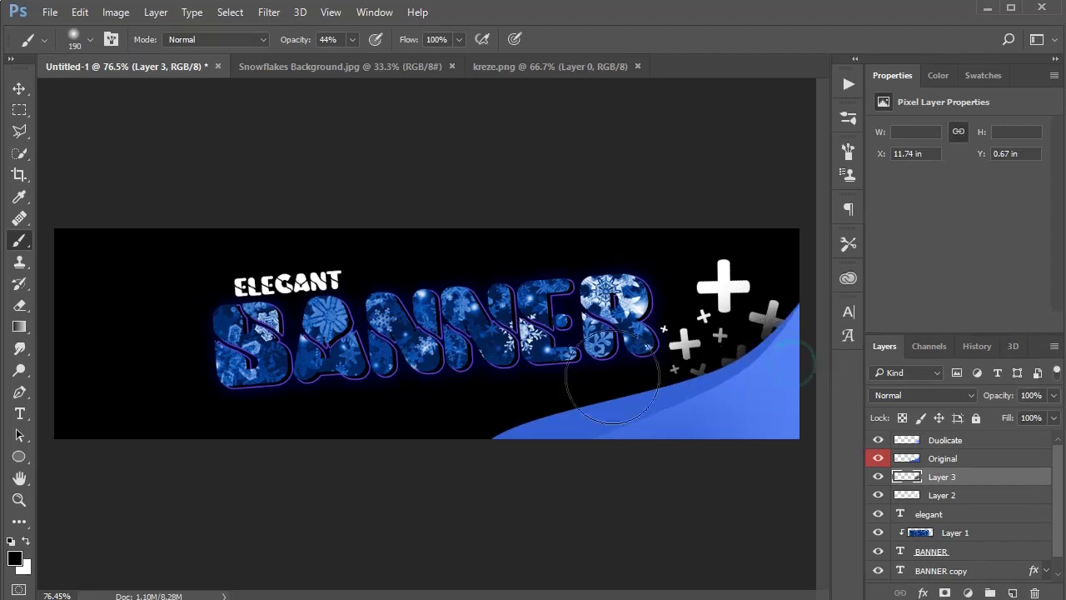
{"action": "left_click", "coordinate": [20, 89]}
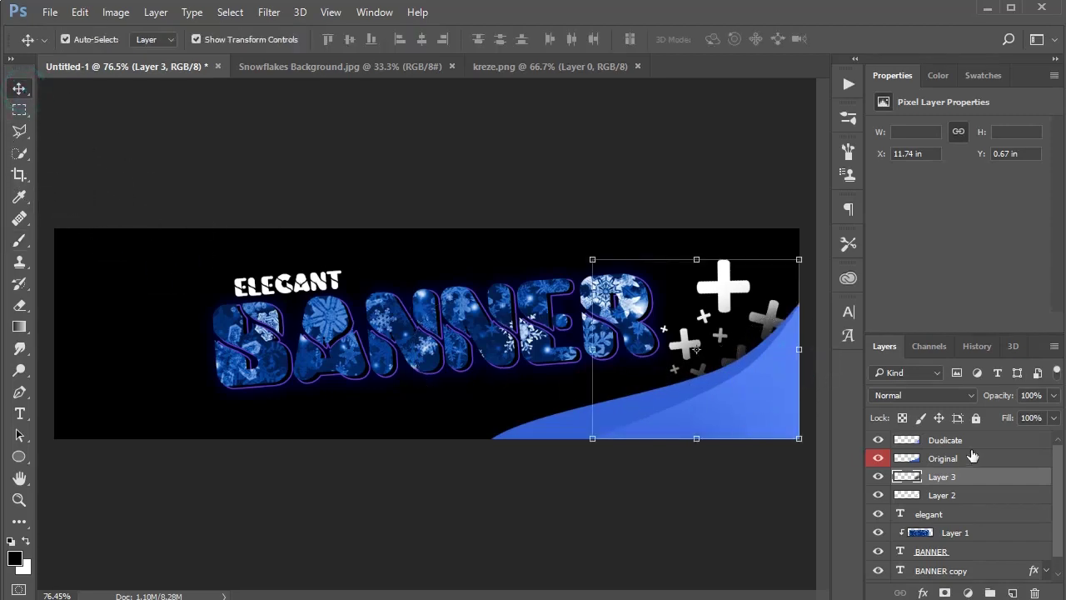
Check Layer 2 by toggling its visibility and duplicate it as Layer 2 copy
{"action": "left_click", "coordinate": [950, 498]}
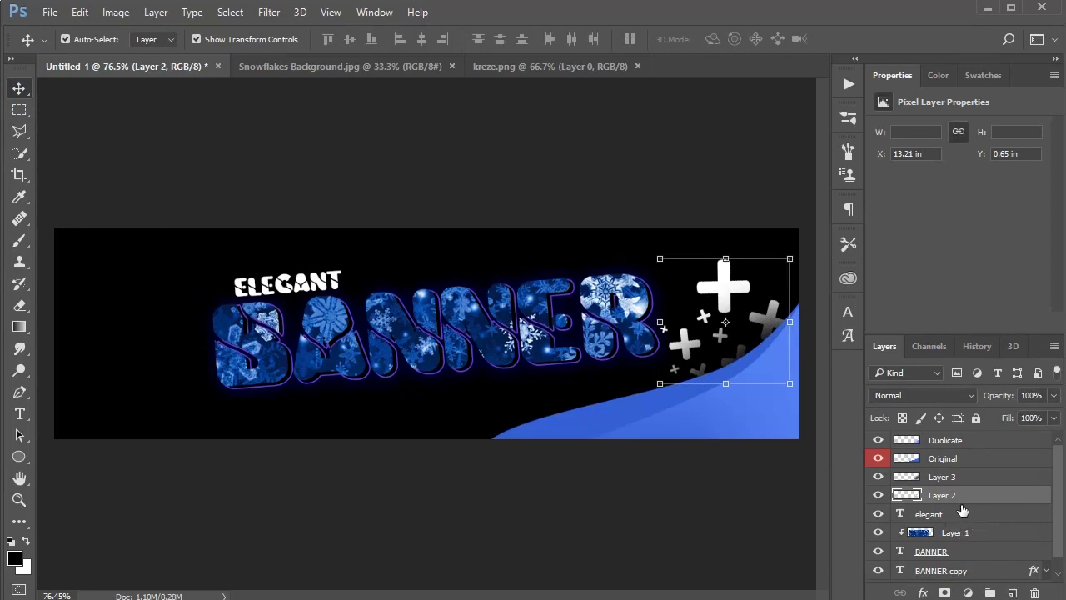
{"action": "left_click", "coordinate": [878, 495]}
{"action": "left_click", "coordinate": [879, 495]}
{"action": "left_click", "coordinate": [156, 11]}
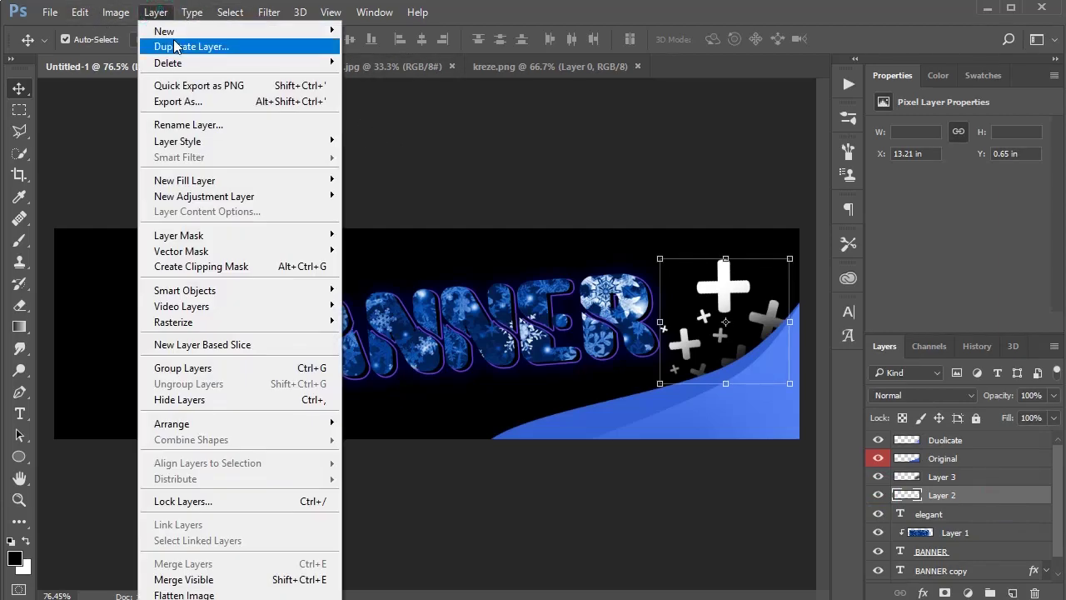
{"action": "left_click", "coordinate": [176, 45]}
{"action": "left_click", "coordinate": [679, 232]}
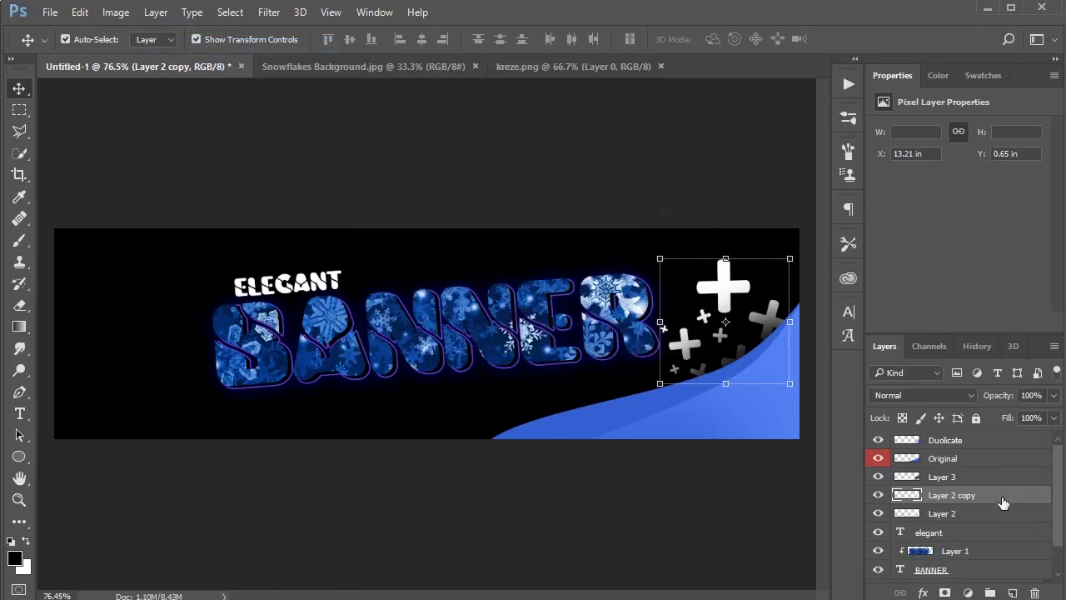
Turn off the G channel in the Advanced Blending options of Layer 2 copy
{"action": "double_click", "coordinate": [1026, 500]}
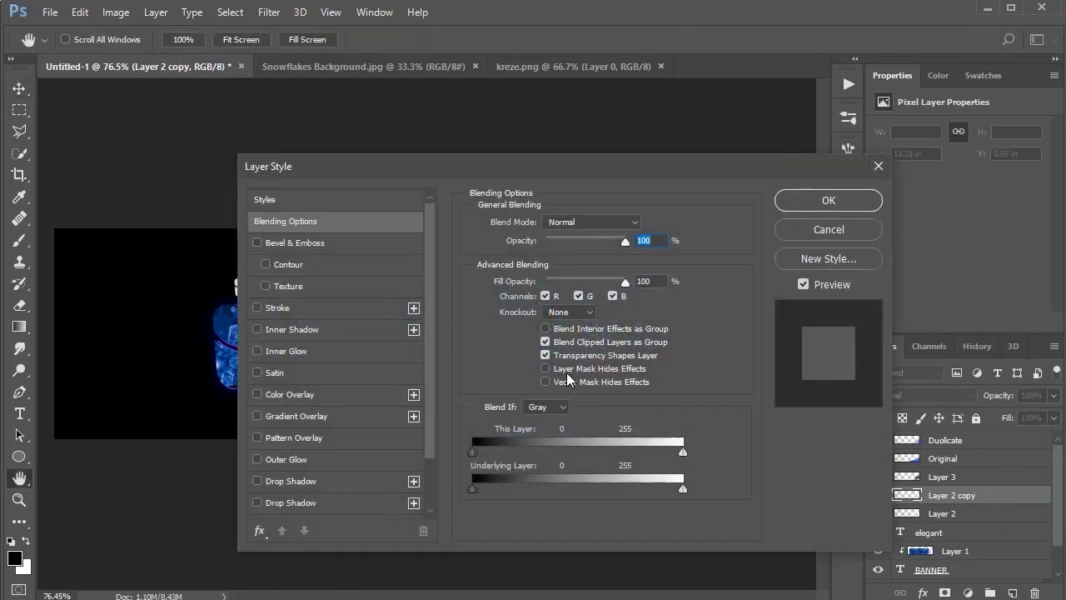
{"action": "left_click", "coordinate": [579, 296]}
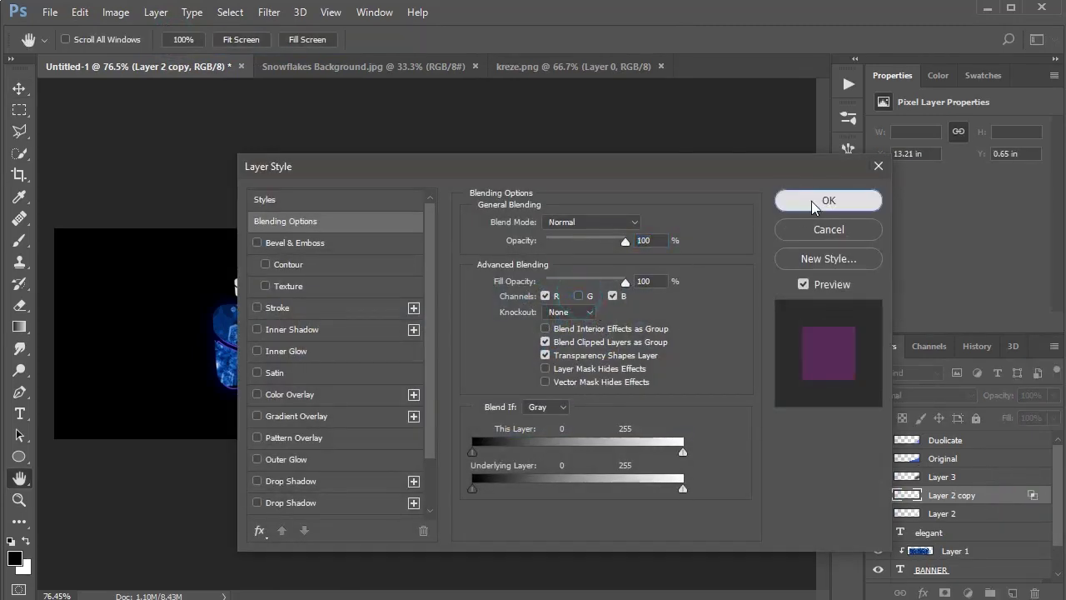
{"action": "left_click", "coordinate": [811, 201]}
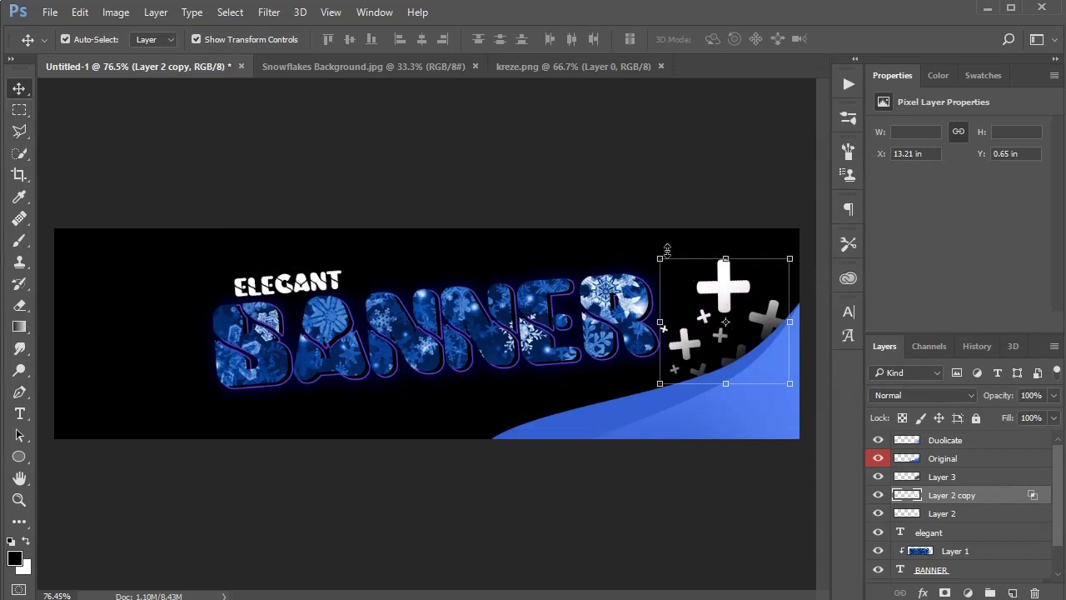
Offset Layer 2 copy slightly to X 13.24 in and Y 0.67 in and apply the transformation
{"action": "scroll", "coordinate": [753, 287], "scroll_direction": "up", "scroll_amount": 8}
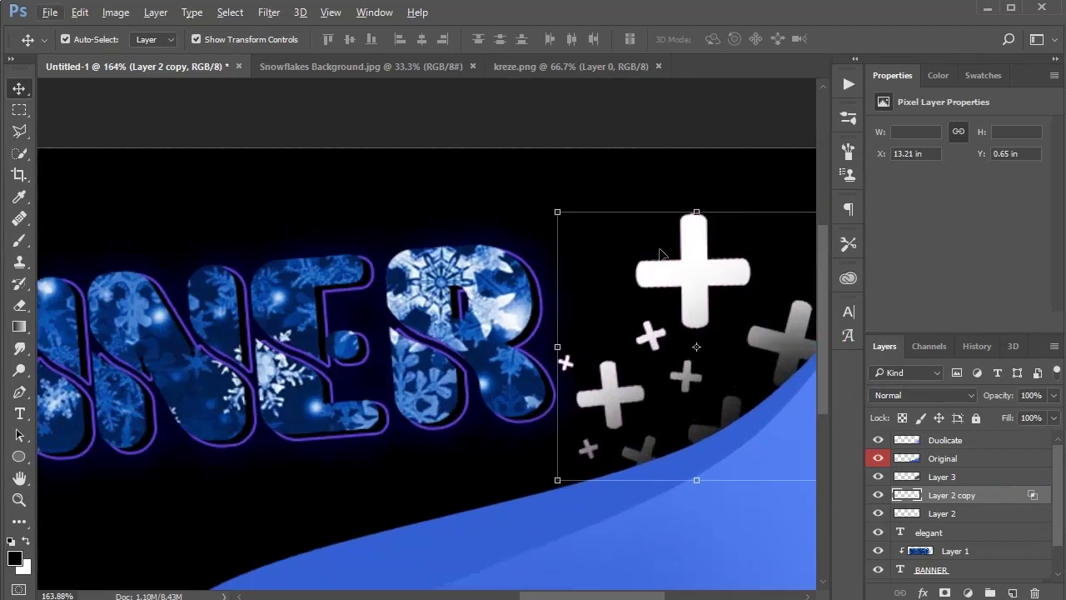
{"action": "left_click", "coordinate": [688, 207]}
{"action": "left_click_drag", "start_coordinate": [697, 263], "coordinate": [699, 262]}
{"action": "scroll", "coordinate": [679, 239], "scroll_direction": "down", "scroll_amount": 3}
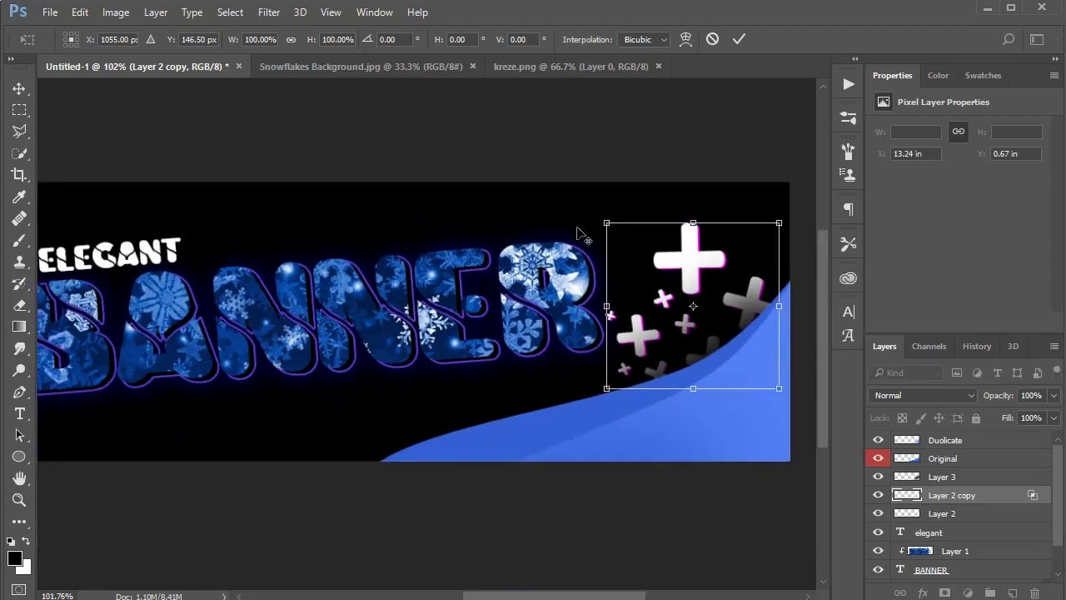
{"action": "left_click", "coordinate": [738, 40]}
{"action": "left_click", "coordinate": [736, 179]}
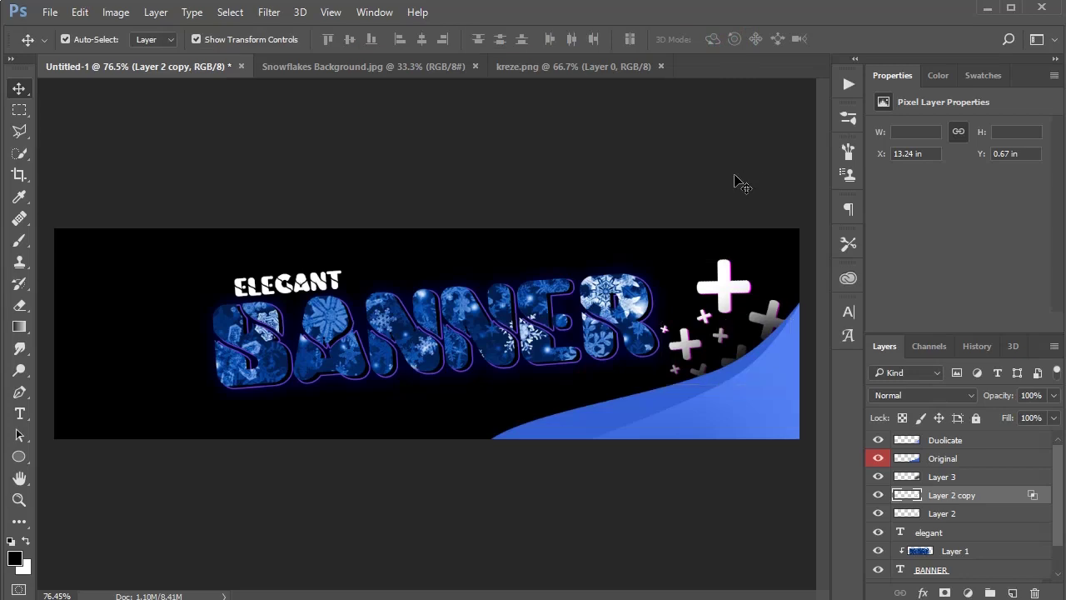
Group the layers from Layer 2 up to Duolicate, including Layer 2 copy, Layer 3 and Original
{"action": "left_click", "coordinate": [973, 516]}
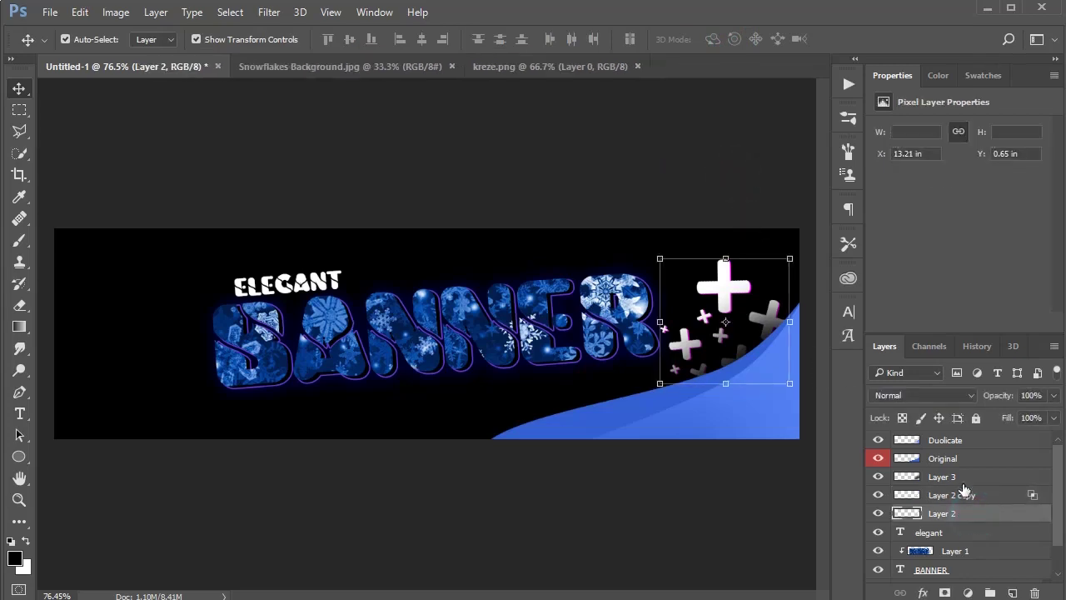
{"action": "left_click", "coordinate": [958, 441], "text": "shift"}
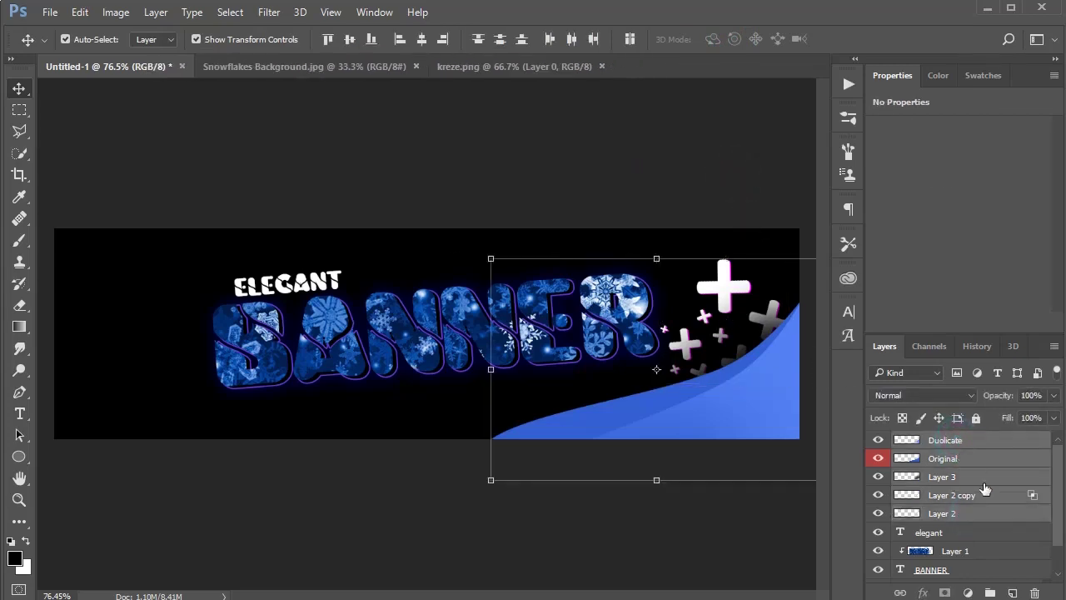
{"action": "left_click", "coordinate": [990, 592]}
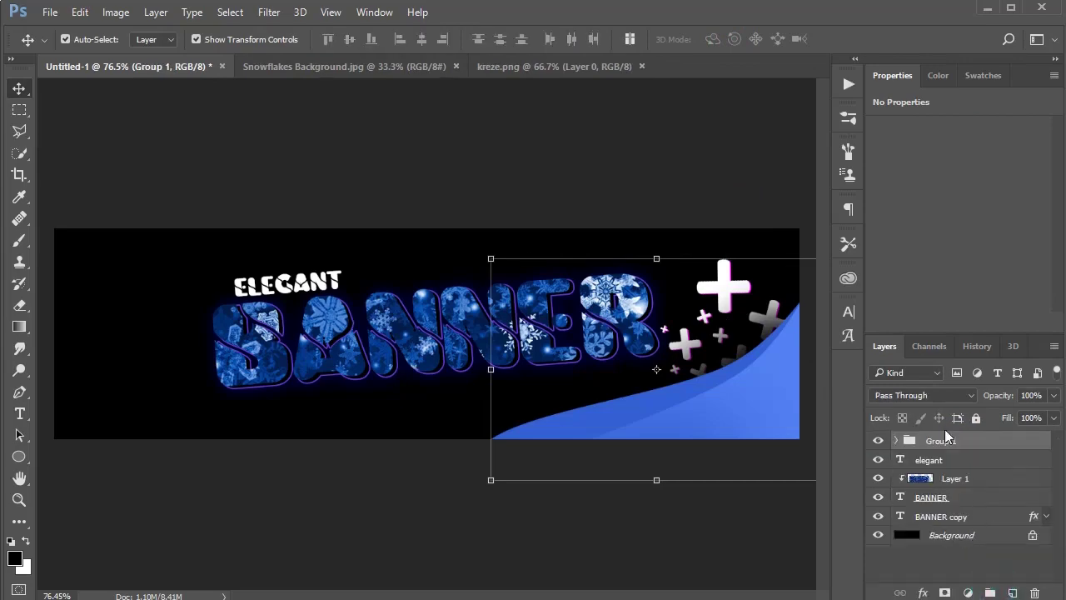
Try to duplicate Group 1 and flip the copy horizontally and vertically over the left half of the banner
{"action": "left_click", "coordinate": [155, 12]}
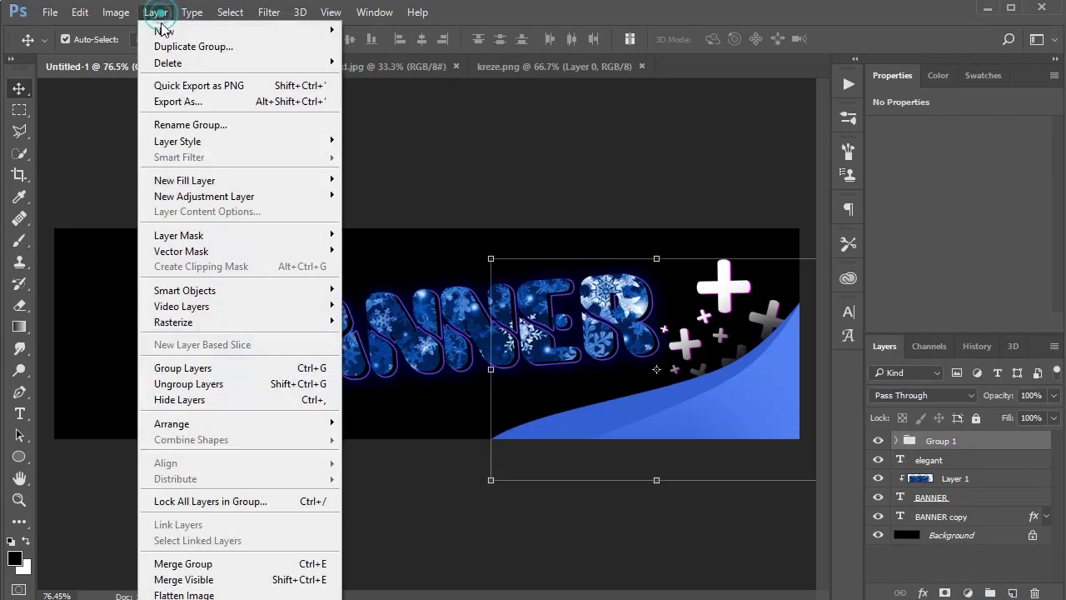
{"action": "left_click", "coordinate": [203, 41]}
{"action": "left_click", "coordinate": [678, 228]}
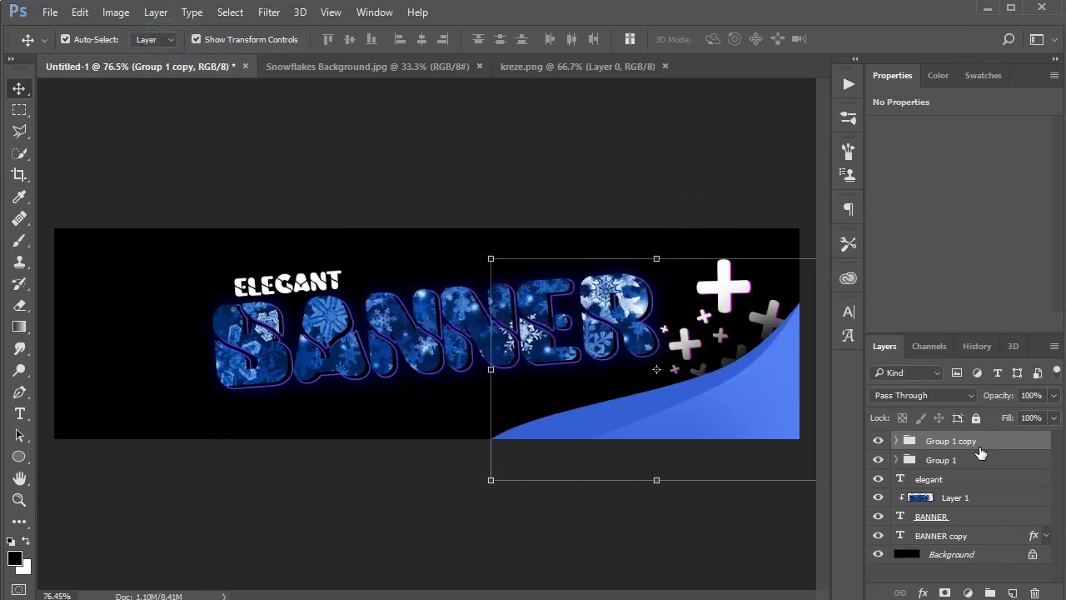
{"action": "left_click", "coordinate": [645, 258]}
{"action": "left_click_drag", "start_coordinate": [721, 392], "coordinate": [317, 365]}
{"action": "right_click", "coordinate": [345, 376]}
{"action": "left_click", "coordinate": [379, 598]}
{"action": "right_click", "coordinate": [251, 390]}
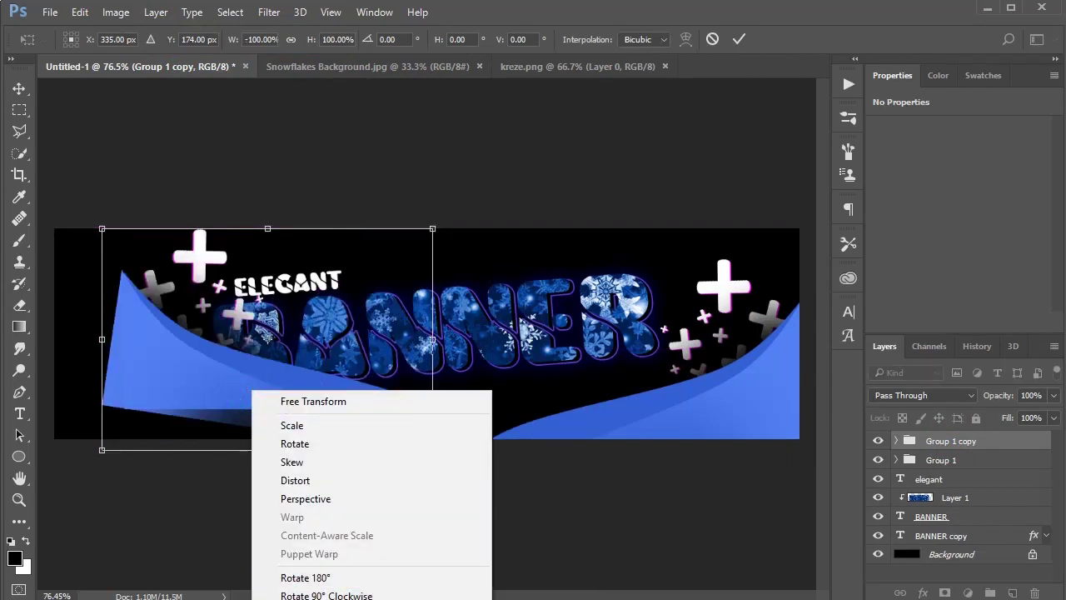
{"action": "left_click", "coordinate": [309, 599]}
Undo the last move of the flipped group copy and delete that copy
{"action": "left_click_drag", "start_coordinate": [250, 358], "coordinate": [185, 312]}
{"action": "key", "text": "ctrl+z"}
{"action": "key", "text": "Return"}
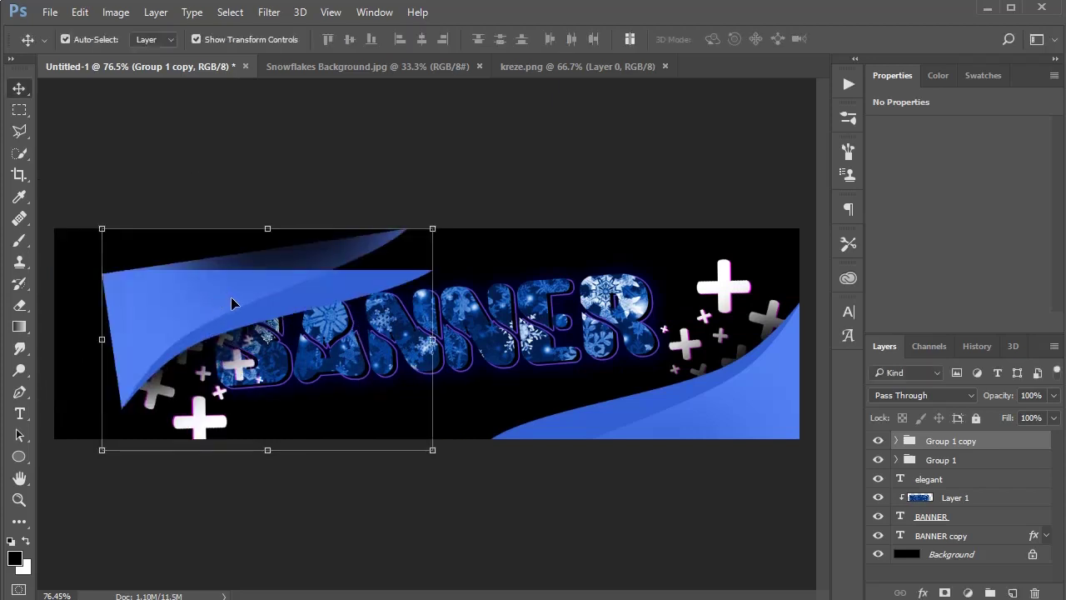
{"action": "key", "text": "Delete"}
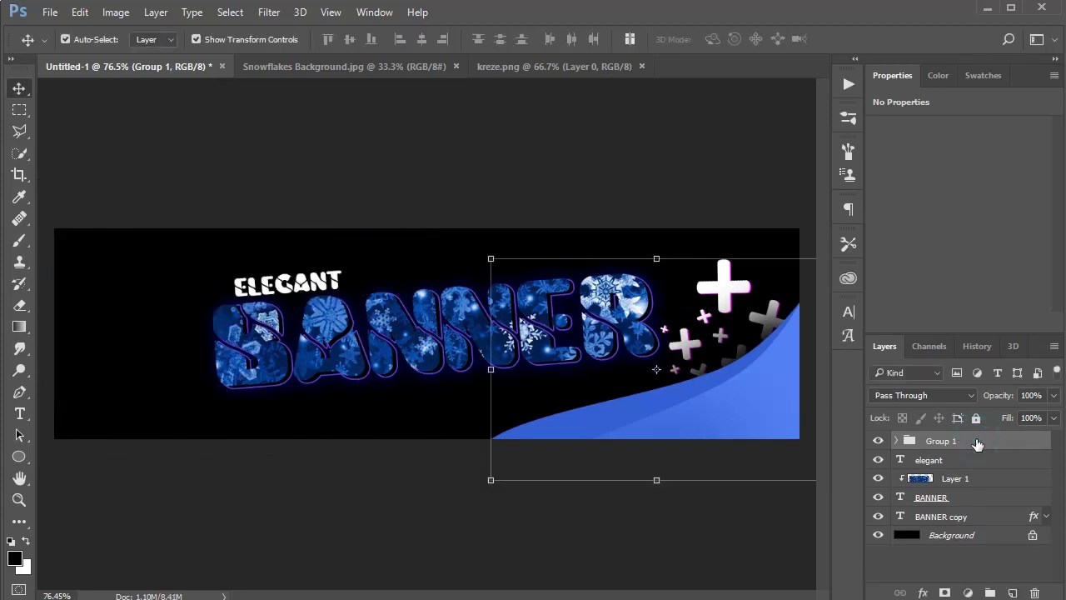
Crop away the parts of Group 1 beyond the canvas edges and duplicate the group as Group 1 copy
{"action": "left_click", "coordinate": [18, 174]}
{"action": "key", "text": "Return"}
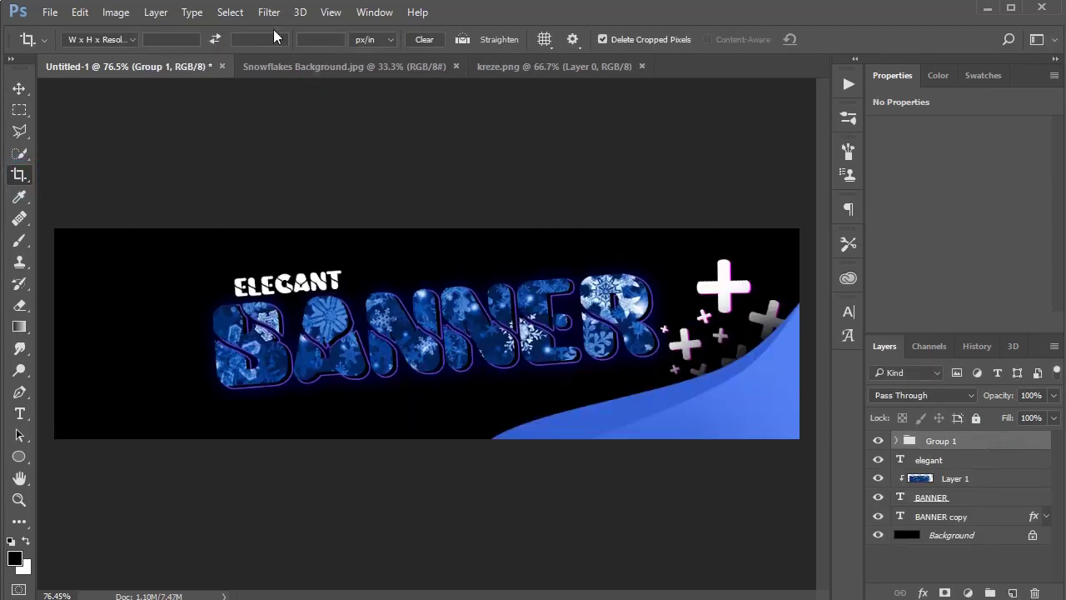
{"action": "left_click", "coordinate": [156, 12]}
{"action": "left_click", "coordinate": [188, 40]}
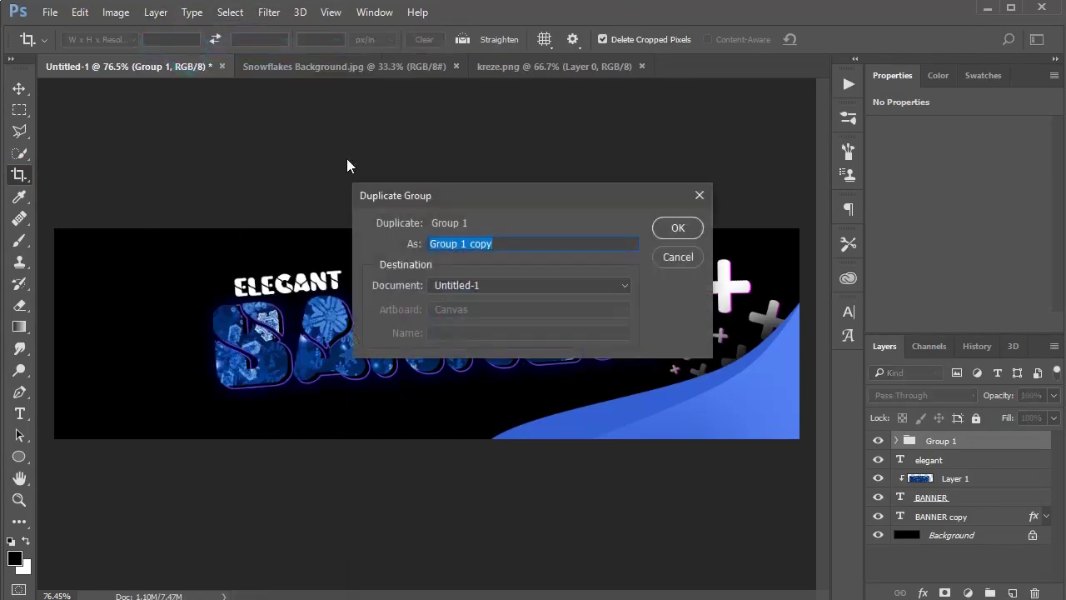
{"action": "left_click", "coordinate": [680, 229]}
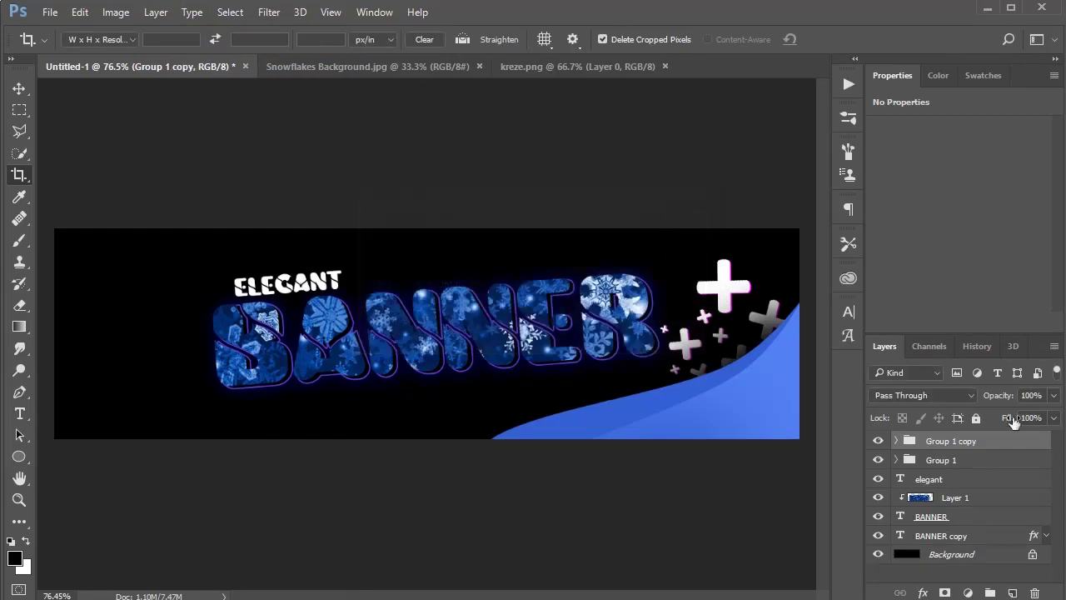
Flip Group 1 copy horizontally and vertically, fit it into the canvas's upper-left corner, apply the transformation and deselect it
{"action": "left_click", "coordinate": [24, 90]}
{"action": "left_click", "coordinate": [635, 250]}
{"action": "left_click_drag", "start_coordinate": [727, 330], "coordinate": [269, 341]}
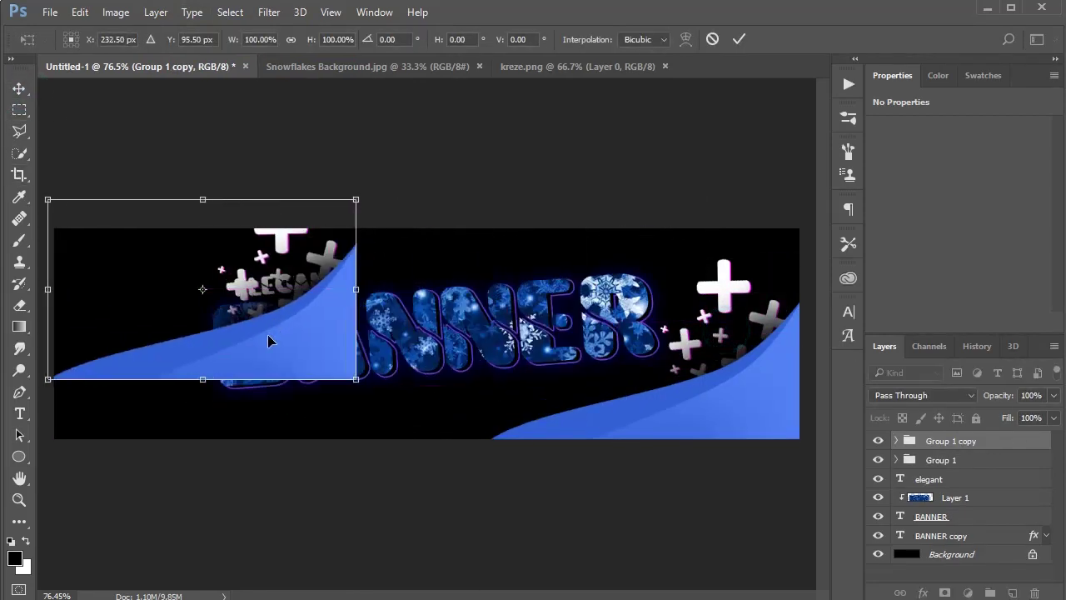
{"action": "right_click", "coordinate": [268, 338]}
{"action": "left_click", "coordinate": [364, 596]}
{"action": "right_click", "coordinate": [305, 287]}
{"action": "left_click", "coordinate": [384, 538]}
{"action": "left_click_drag", "start_coordinate": [204, 295], "coordinate": [213, 334]}
{"action": "key", "text": "Return"}
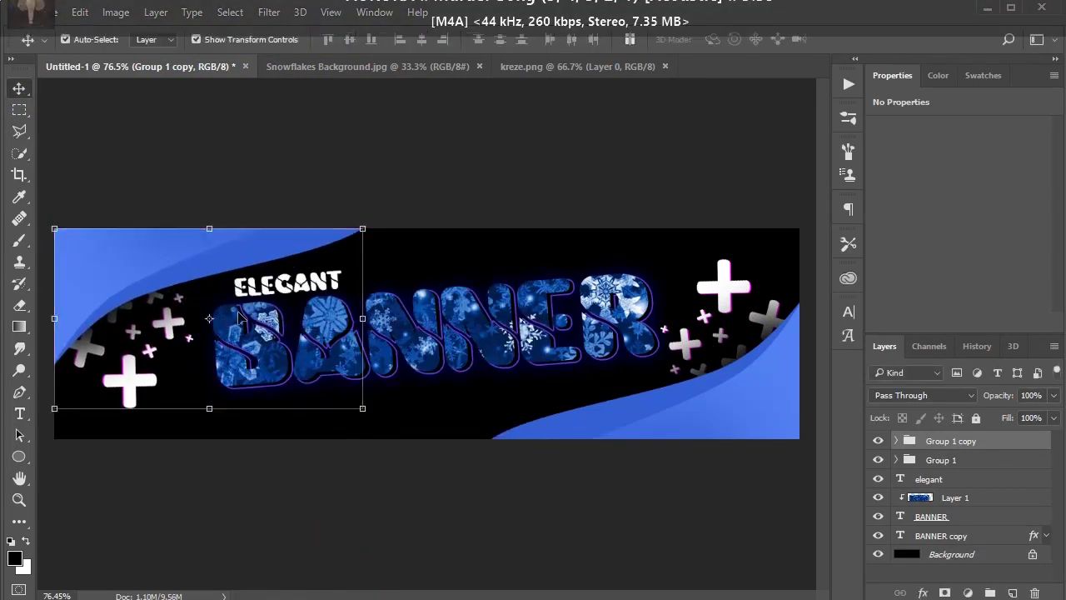
{"action": "left_click", "coordinate": [385, 195]}
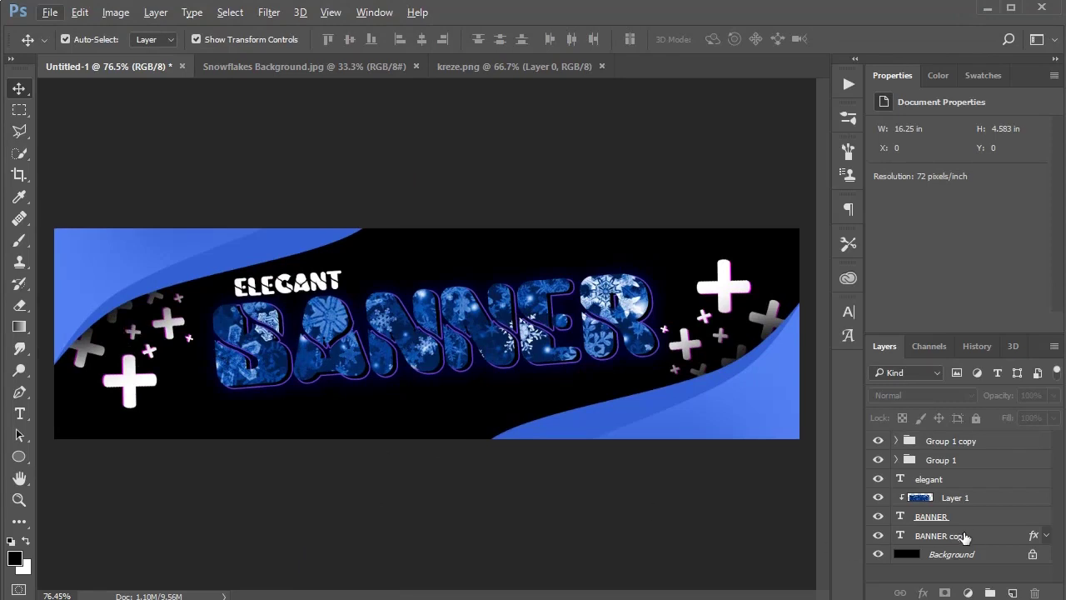
In Group 1 copy, set Layer 2 copy's advanced blending channels to green and blue only, excluding red
{"action": "left_click", "coordinate": [889, 445]}
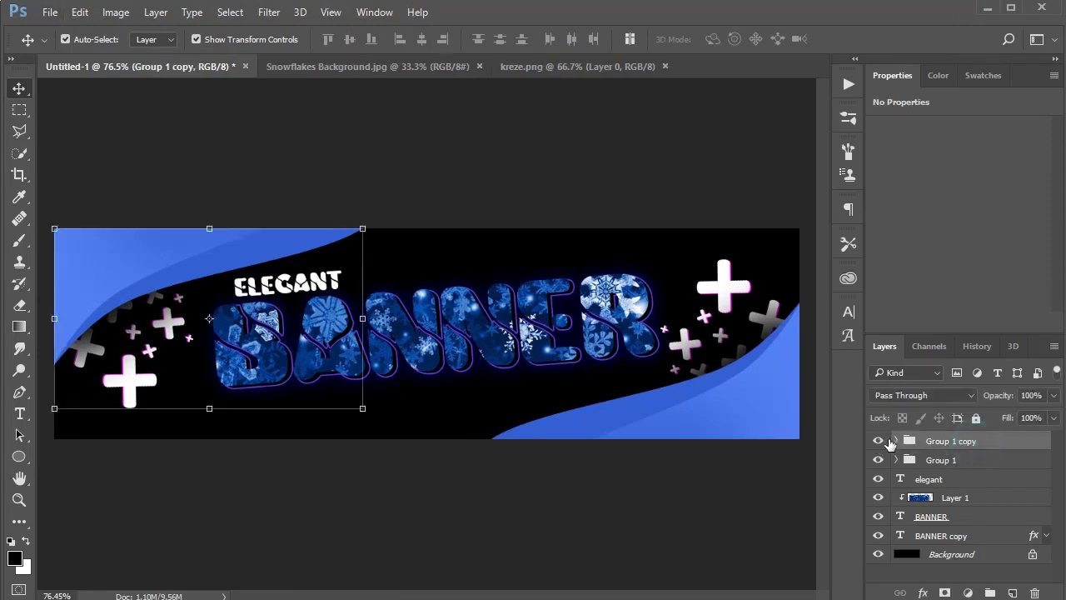
{"action": "left_click", "coordinate": [897, 442]}
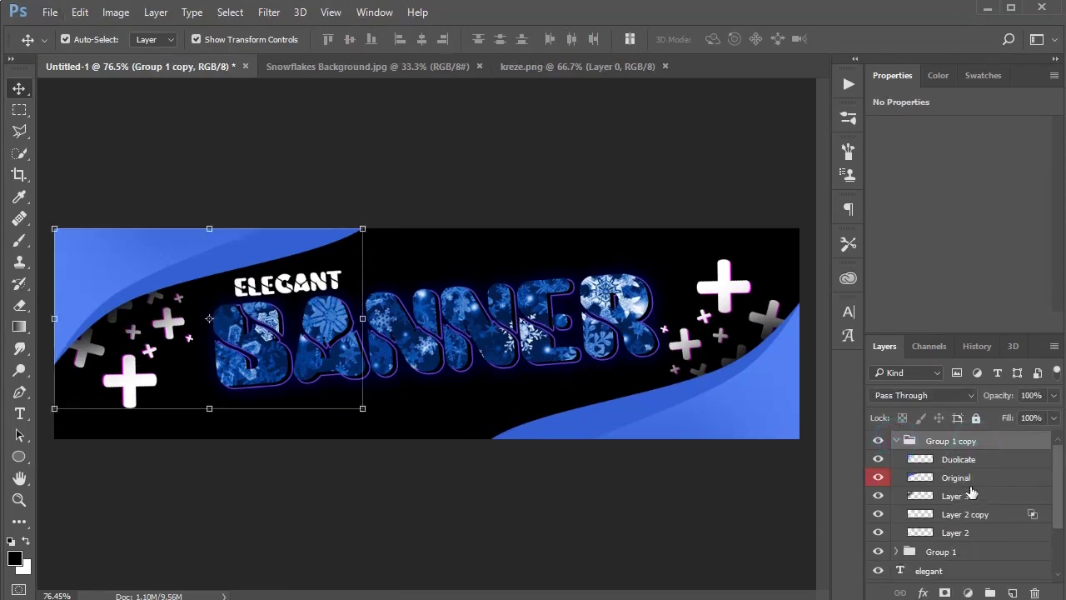
{"action": "left_click", "coordinate": [969, 534]}
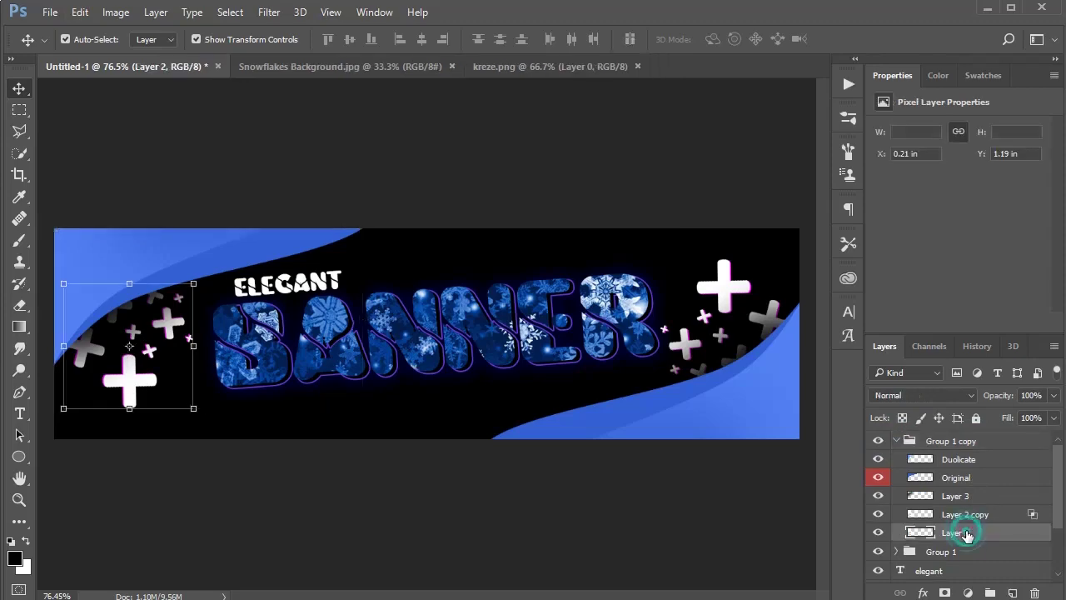
{"action": "left_click", "coordinate": [1013, 517]}
{"action": "double_click", "coordinate": [1023, 516]}
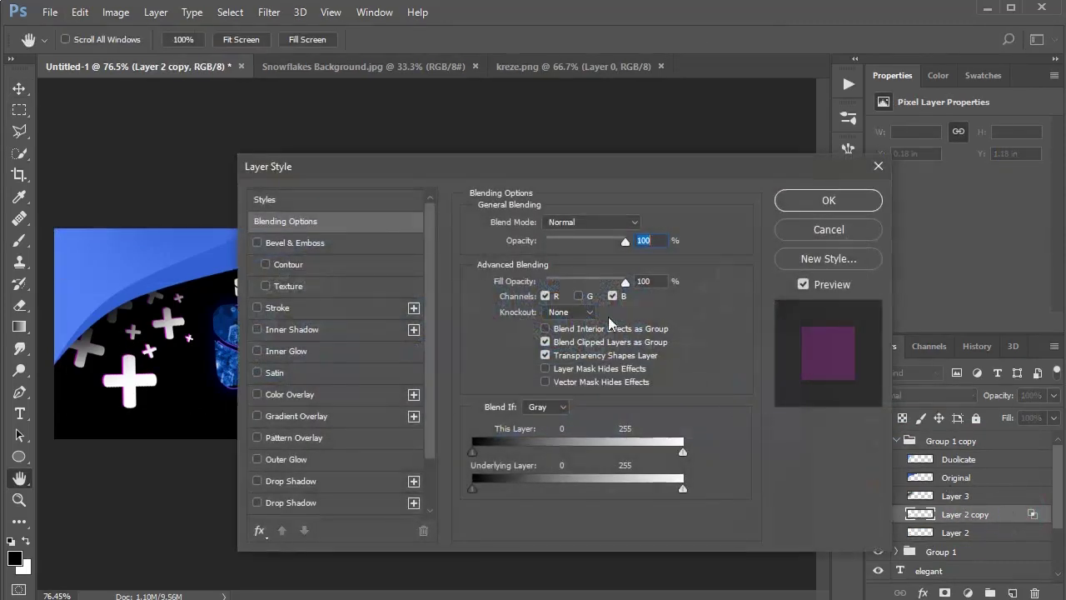
{"action": "left_click", "coordinate": [577, 296]}
{"action": "left_click", "coordinate": [546, 296]}
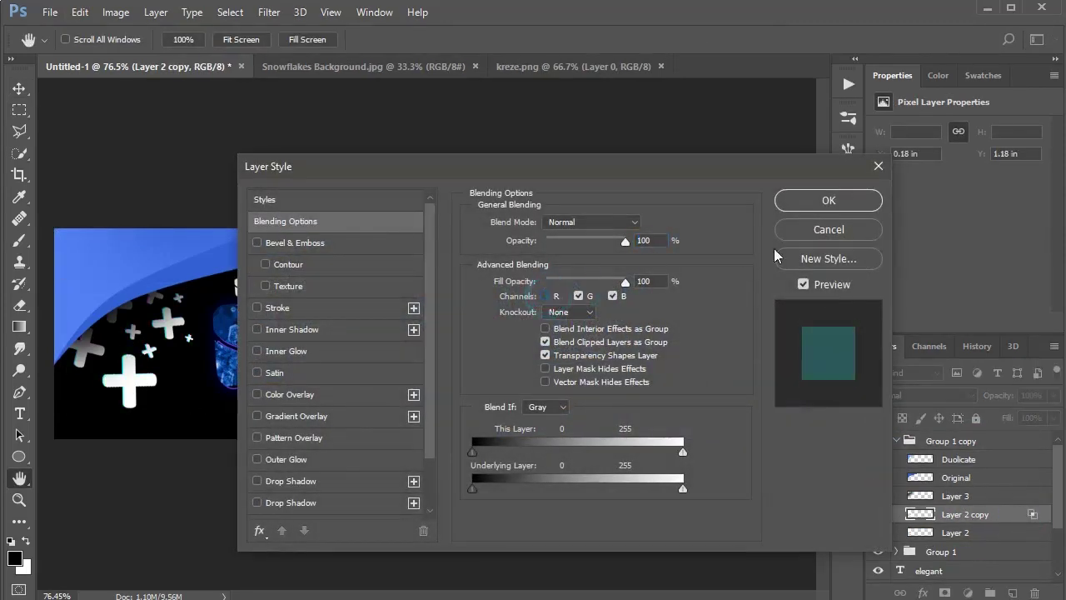
{"action": "left_click", "coordinate": [829, 200]}
{"action": "scroll", "coordinate": [104, 329], "scroll_direction": "up", "scroll_amount": 6}
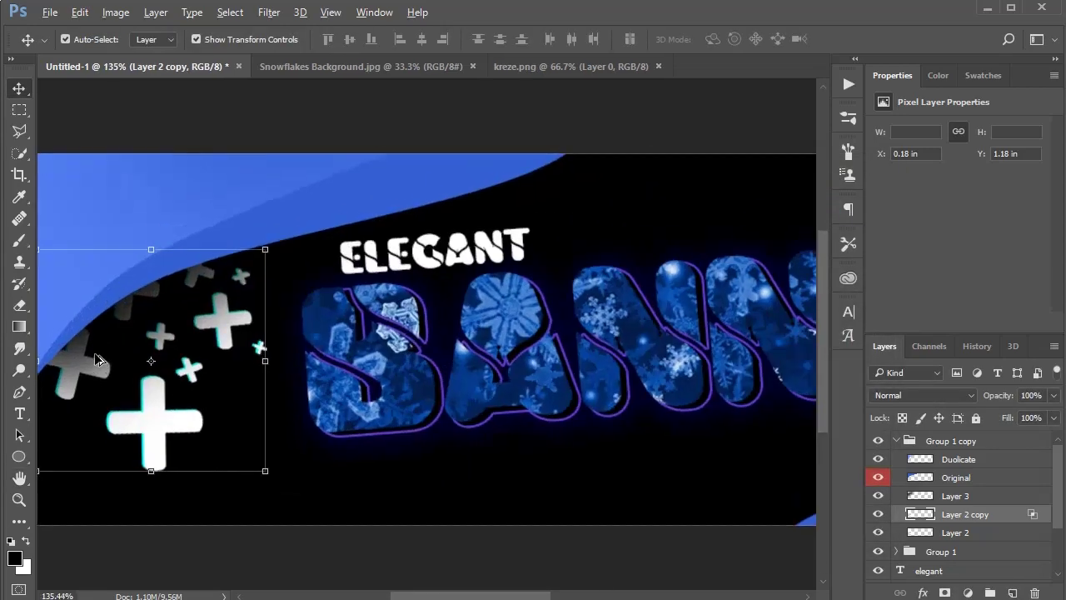
{"action": "scroll", "coordinate": [115, 364], "scroll_direction": "down", "scroll_amount": 5}
{"action": "scroll", "coordinate": [97, 317], "scroll_direction": "down", "scroll_amount": 2}
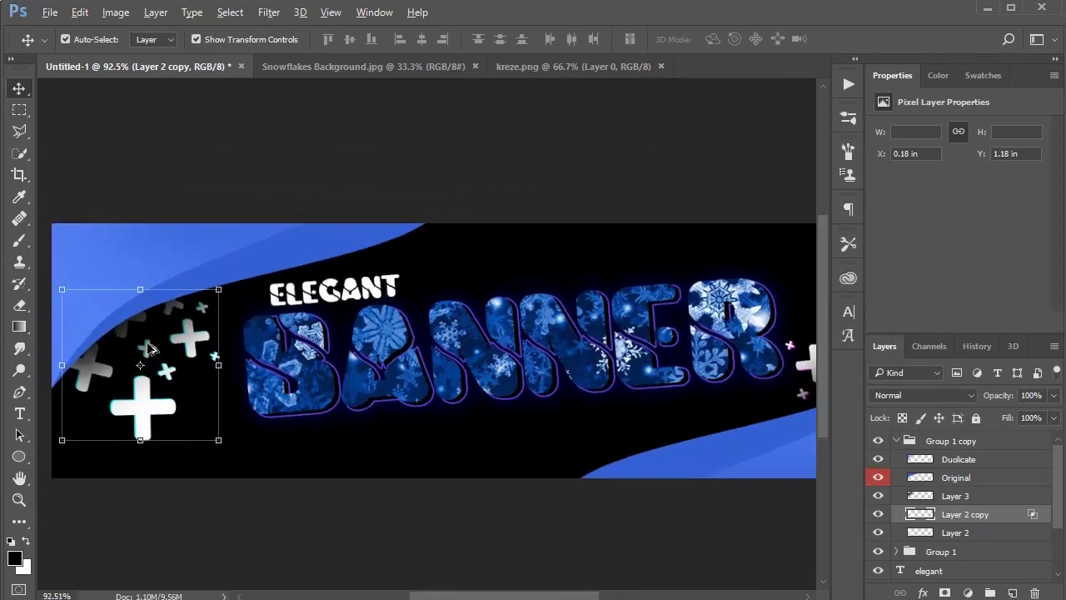
{"action": "scroll", "coordinate": [185, 352], "scroll_direction": "up", "scroll_amount": 1}
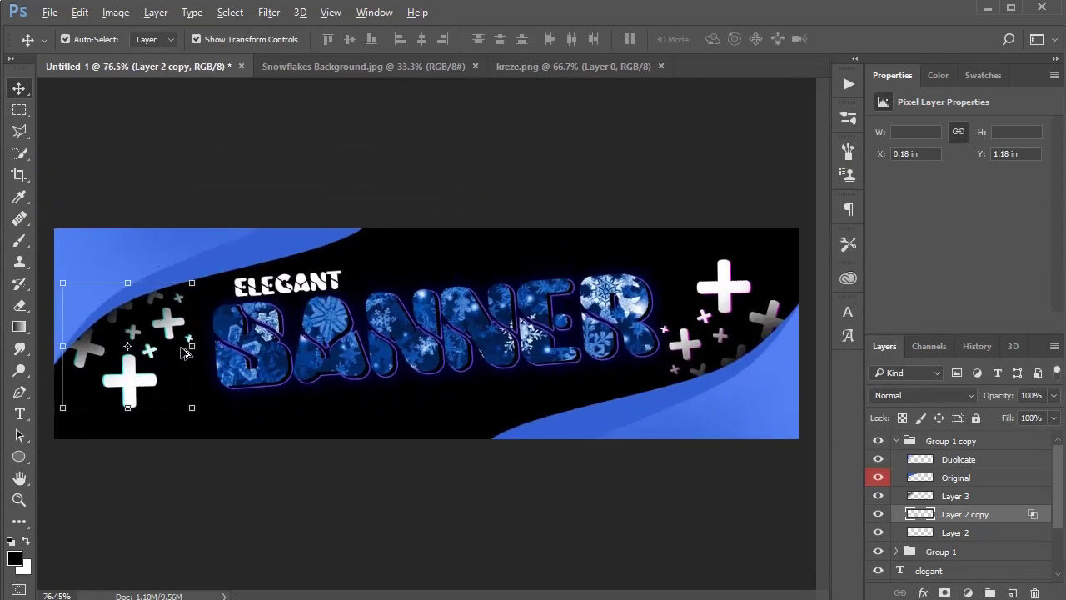
Try other blending channel combinations on Layer 2 copy, including green only and red with green, and return to green and blue
{"action": "double_click", "coordinate": [1027, 514]}
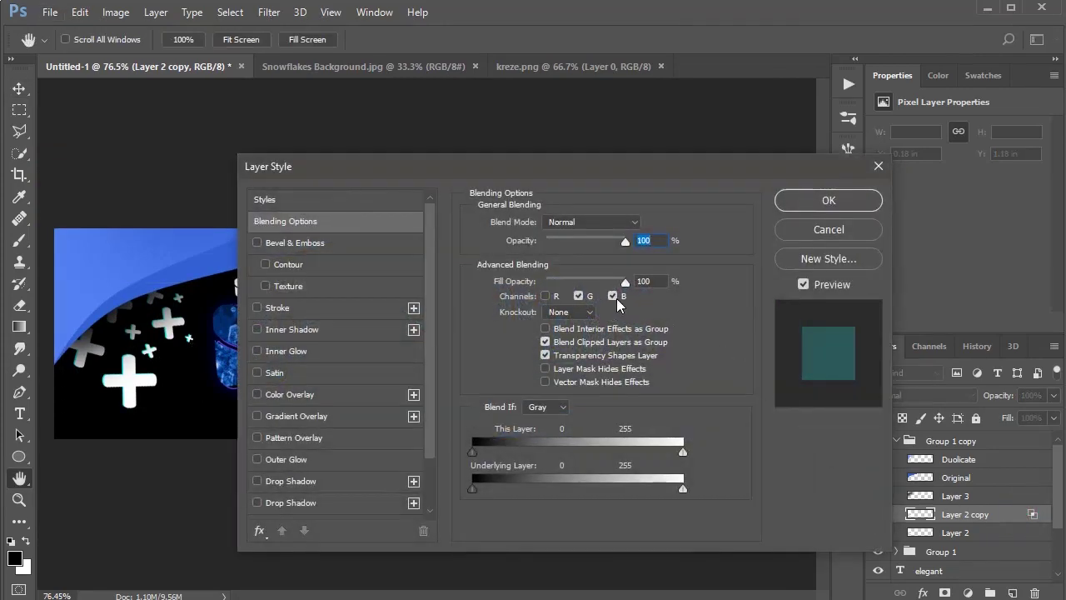
{"action": "left_click", "coordinate": [613, 296]}
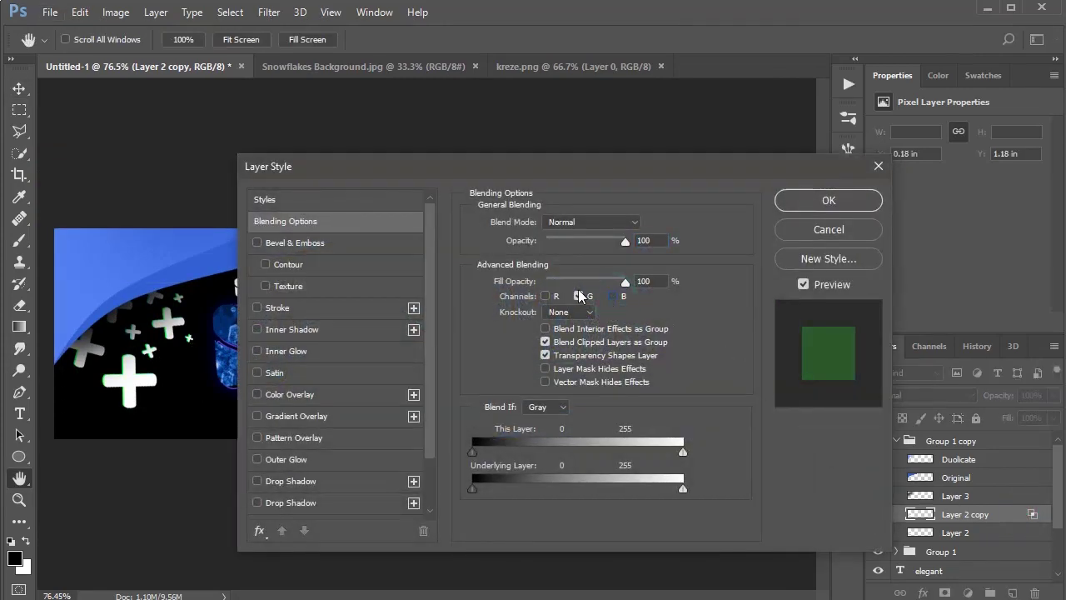
{"action": "left_click", "coordinate": [579, 296]}
{"action": "left_click", "coordinate": [579, 296]}
{"action": "left_click", "coordinate": [546, 295]}
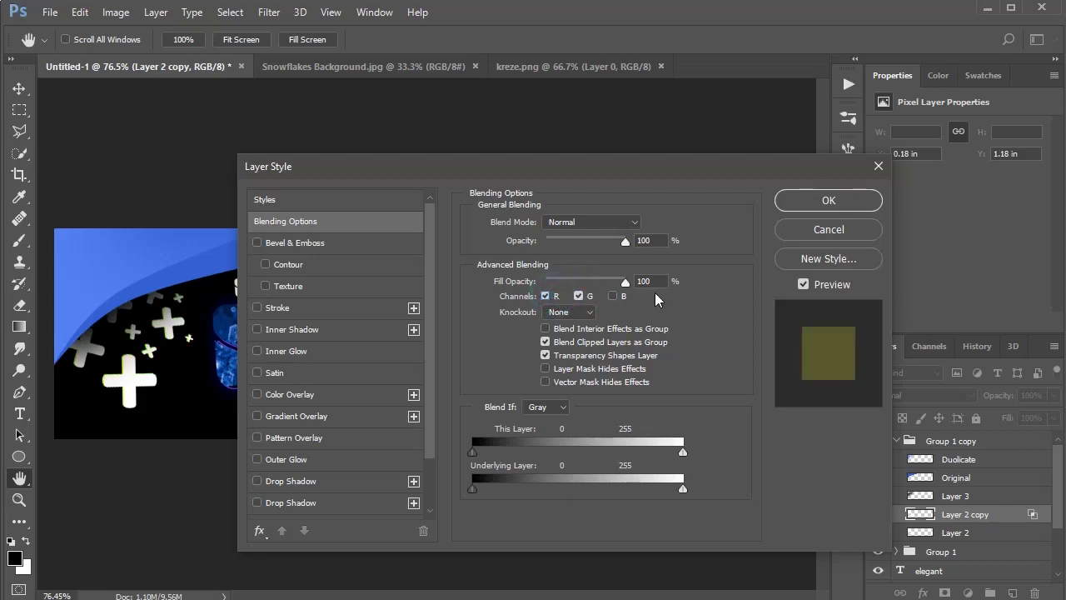
{"action": "left_click", "coordinate": [618, 297]}
{"action": "left_click", "coordinate": [556, 298]}
{"action": "left_click", "coordinate": [837, 201]}
Shift Layer 2 copy slightly up and outward to widen the crosses' cyan fringe, apply the transformation, deselect it and collapse Group 1 copy
{"action": "scroll", "coordinate": [143, 292], "scroll_direction": "up", "scroll_amount": 5}
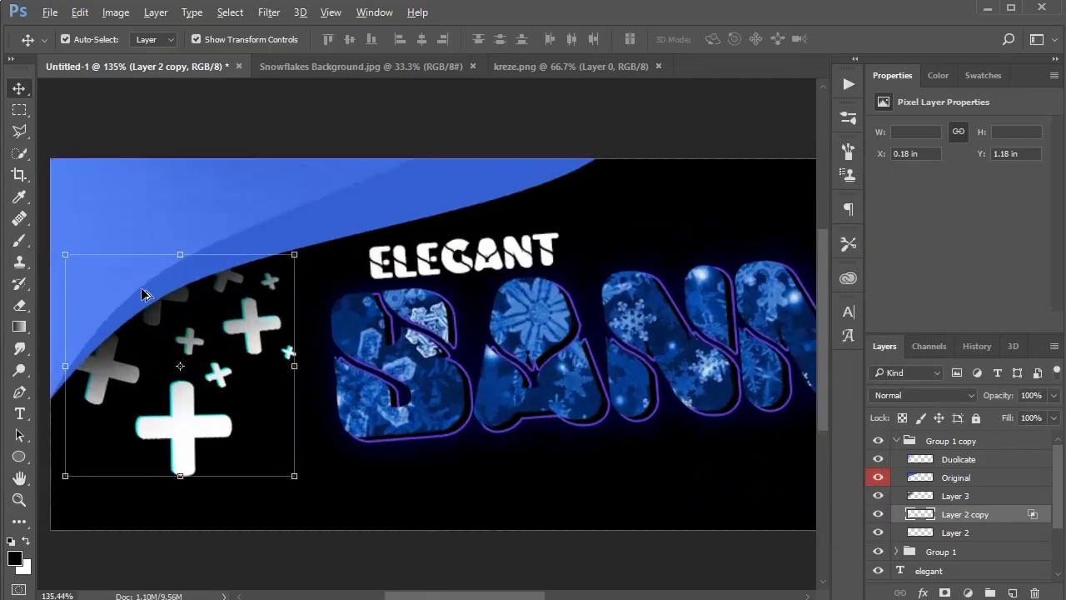
{"action": "left_click", "coordinate": [186, 255]}
{"action": "left_click_drag", "start_coordinate": [191, 422], "coordinate": [202, 452]}
{"action": "scroll", "coordinate": [249, 426], "scroll_direction": "down", "scroll_amount": 10}
{"action": "scroll", "coordinate": [262, 399], "scroll_direction": "up", "scroll_amount": 2}
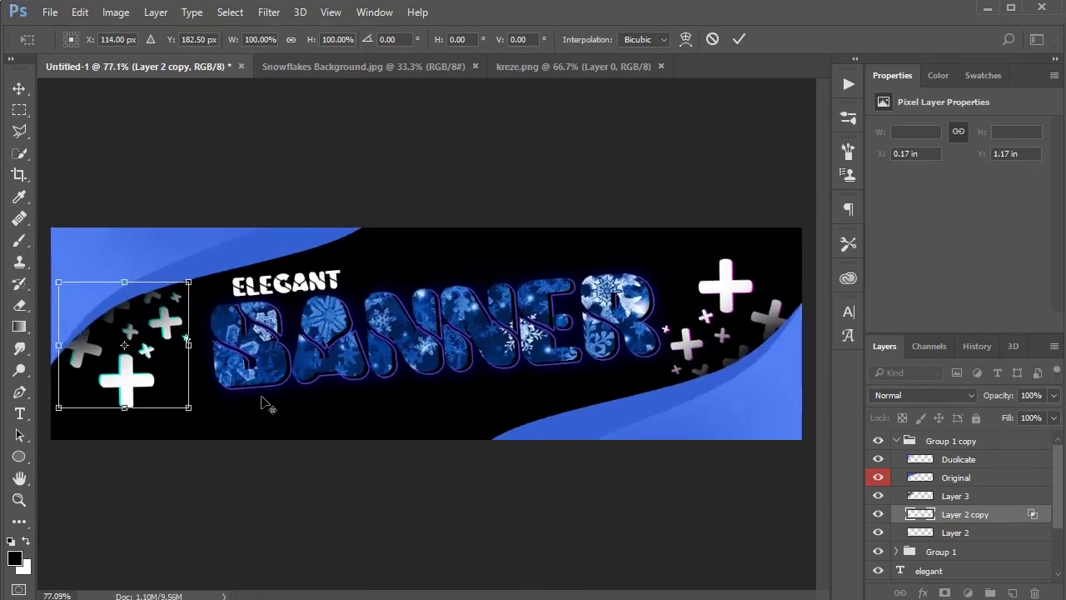
{"action": "scroll", "coordinate": [261, 398], "scroll_direction": "up", "scroll_amount": 1}
{"action": "scroll", "coordinate": [261, 398], "scroll_direction": "down", "scroll_amount": 1}
{"action": "key", "text": "alt+space"}
{"action": "left_click", "coordinate": [385, 189]}
{"action": "left_click", "coordinate": [744, 37]}
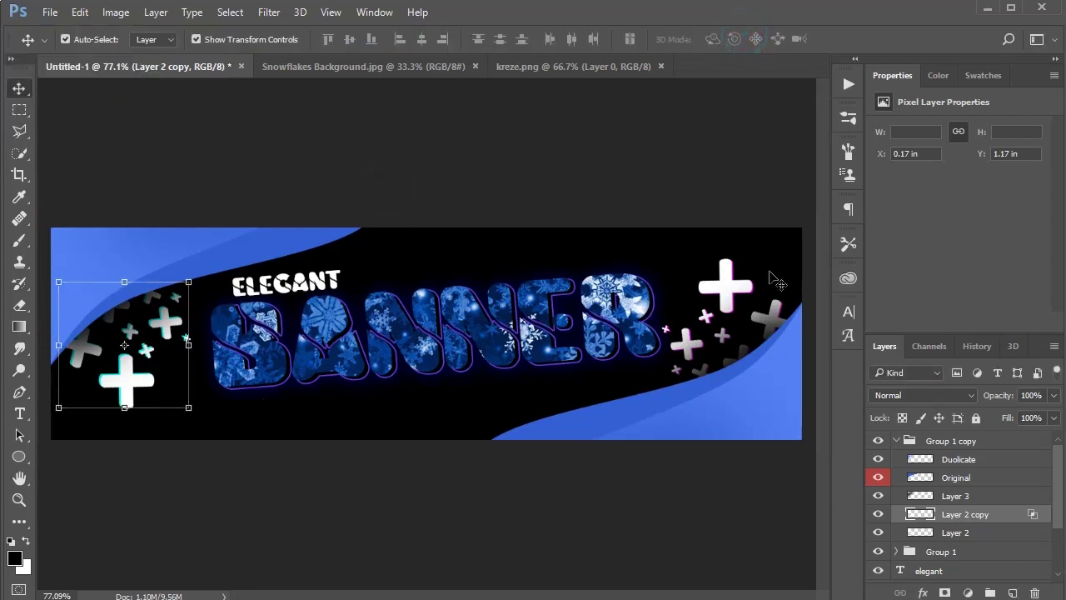
{"action": "left_click", "coordinate": [556, 208]}
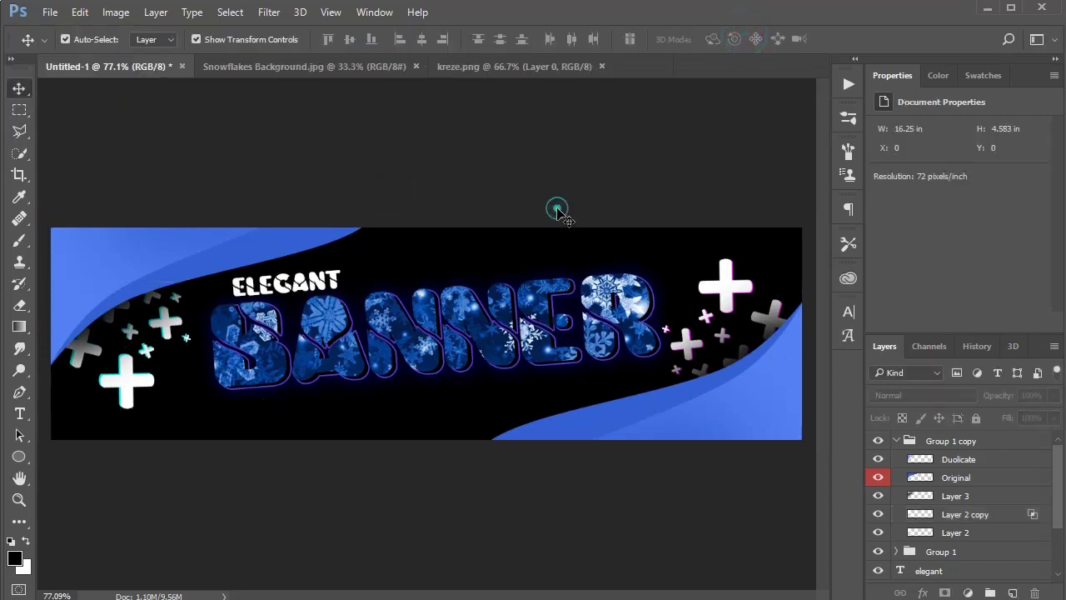
{"action": "left_click", "coordinate": [895, 440]}
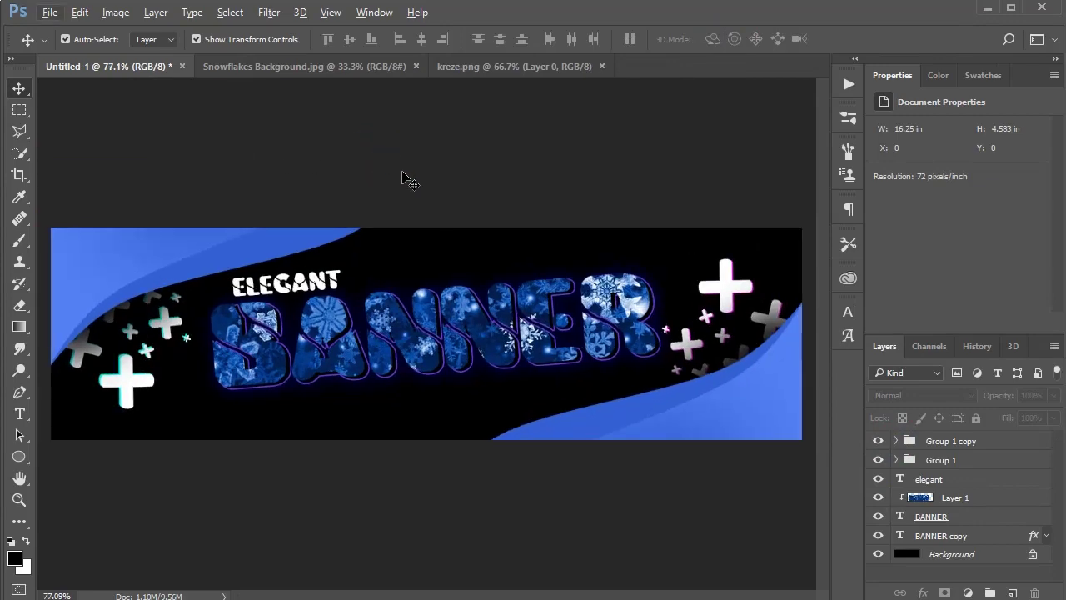
Open Snowflakes Background.jpg from the Materials folder
{"action": "left_click", "coordinate": [49, 11]}
{"action": "left_click", "coordinate": [65, 40]}
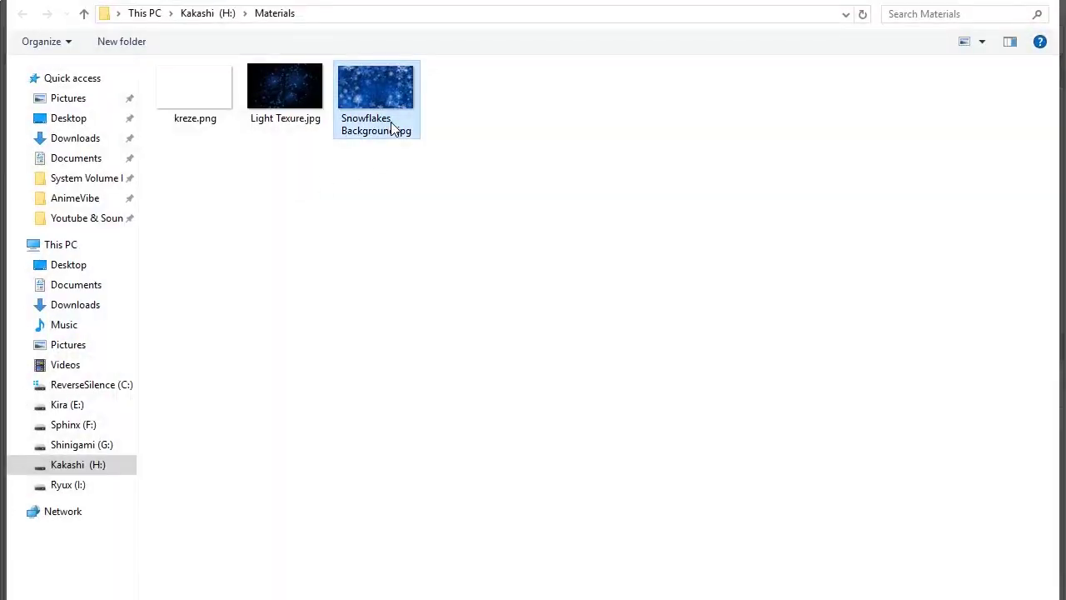
{"action": "double_click", "coordinate": [393, 128]}
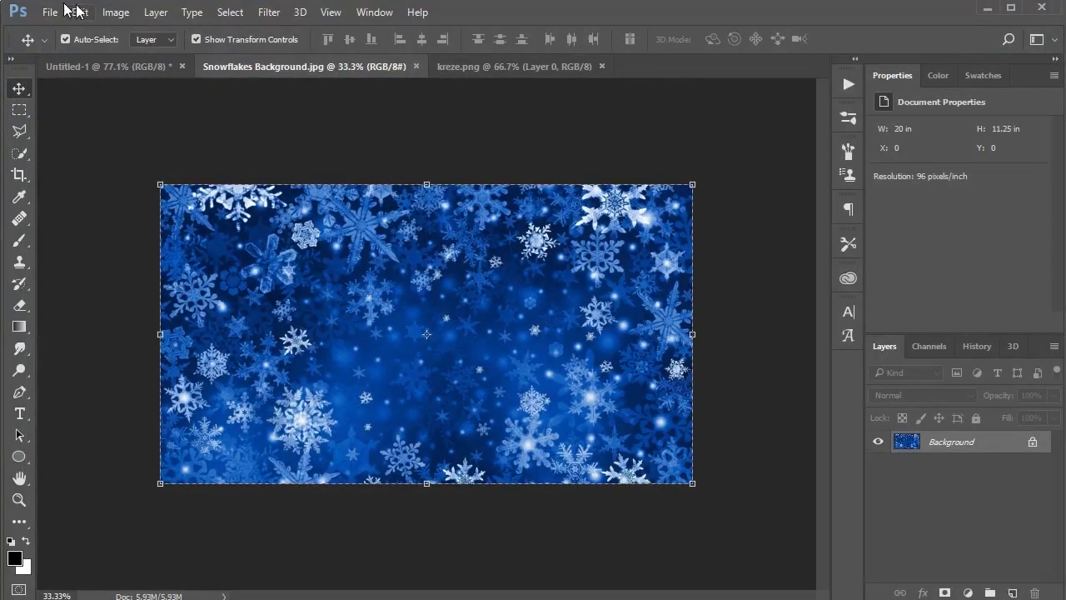
Open Light Texure.jpg from the Materials folder
{"action": "left_click", "coordinate": [50, 12]}
{"action": "left_click", "coordinate": [60, 40]}
{"action": "left_click", "coordinate": [278, 122]}
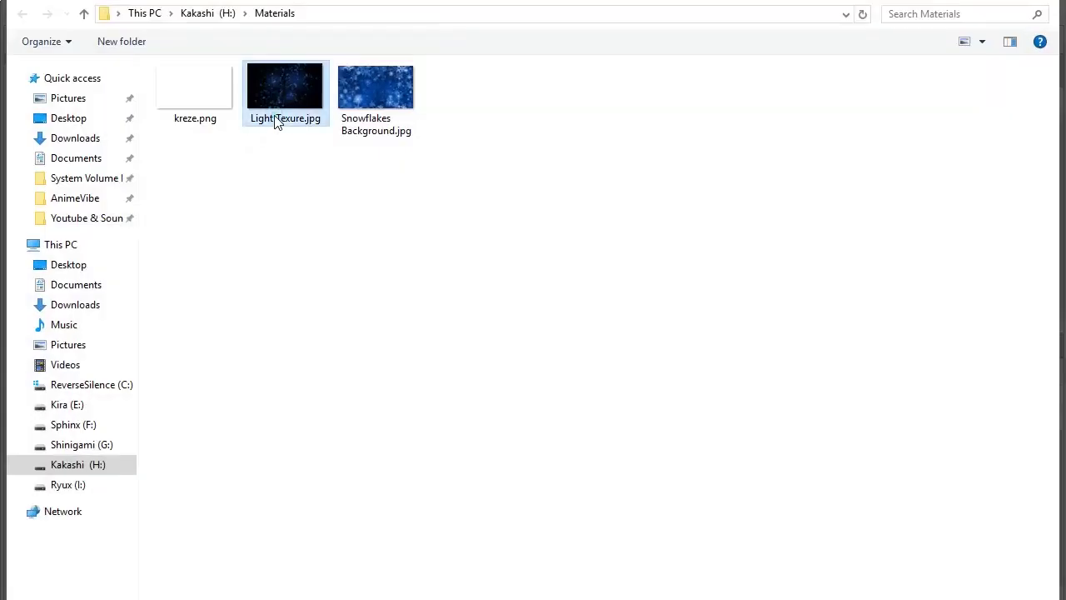
{"action": "double_click", "coordinate": [277, 121]}
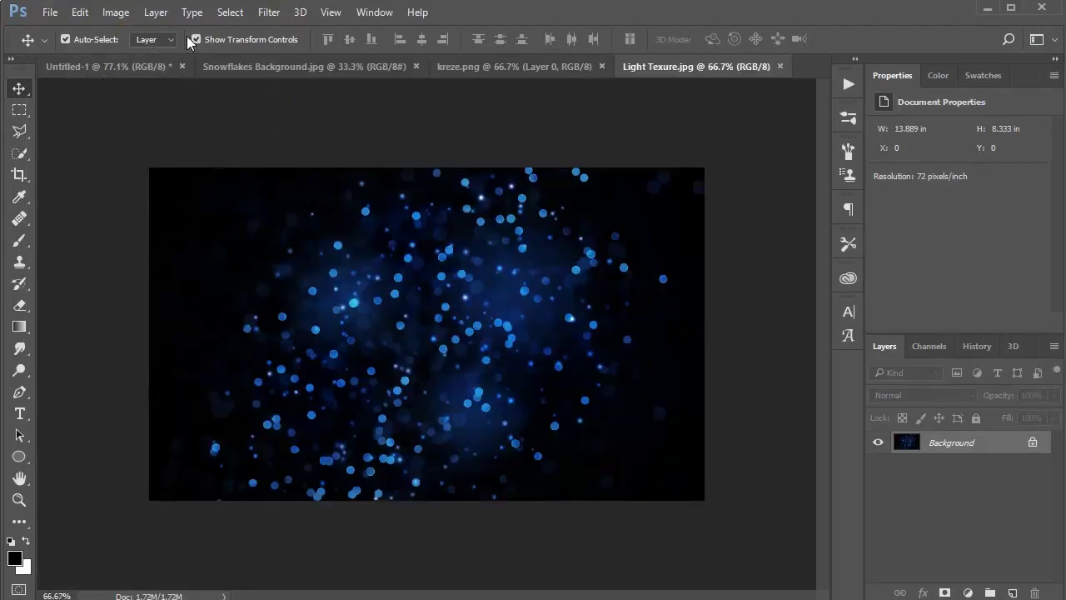
Copy the entire Light Texure.jpg image and paste it into the Untitled-1 banner document
{"action": "left_click", "coordinate": [246, 14]}
{"action": "left_click", "coordinate": [241, 30]}
{"action": "left_click", "coordinate": [237, 12]}
{"action": "mouse_move", "coordinate": [157, 16]}
{"action": "mouse_move", "coordinate": [79, 12]}
{"action": "left_click", "coordinate": [100, 125]}
{"action": "left_click", "coordinate": [98, 67]}
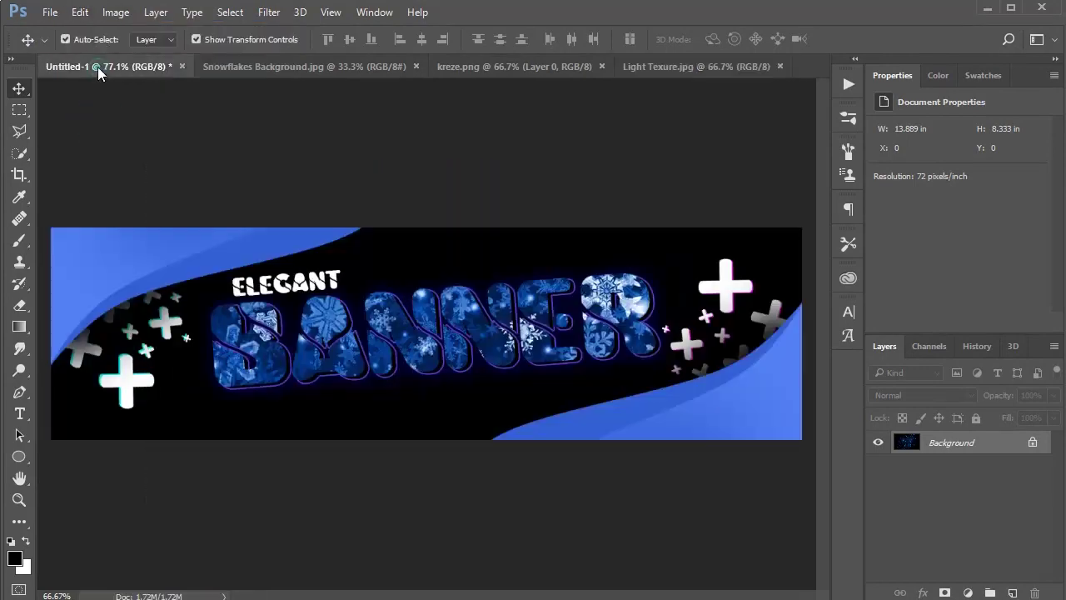
{"action": "left_click", "coordinate": [79, 13]}
{"action": "left_click", "coordinate": [112, 156]}
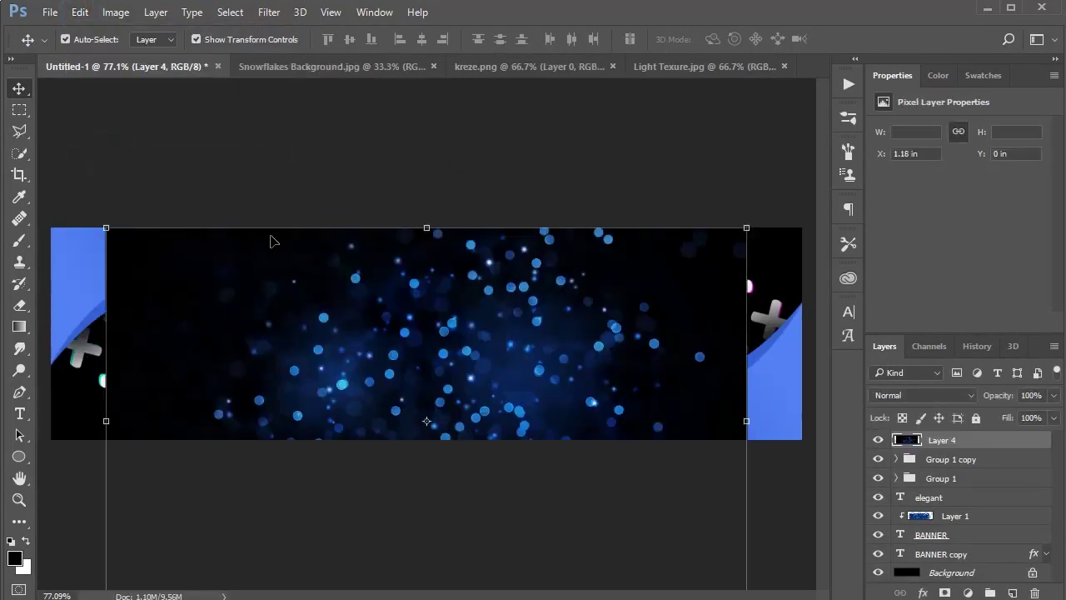
Enlarge the pasted light texture and center it over the canvas, and place its layer directly beneath BANNER copy
{"action": "left_click", "coordinate": [425, 226]}
{"action": "left_click_drag", "start_coordinate": [463, 355], "coordinate": [454, 291]}
{"action": "left_click_drag", "start_coordinate": [741, 547], "coordinate": [820, 593]}
{"action": "left_click_drag", "start_coordinate": [605, 497], "coordinate": [577, 464]}
{"action": "key", "text": "Return"}
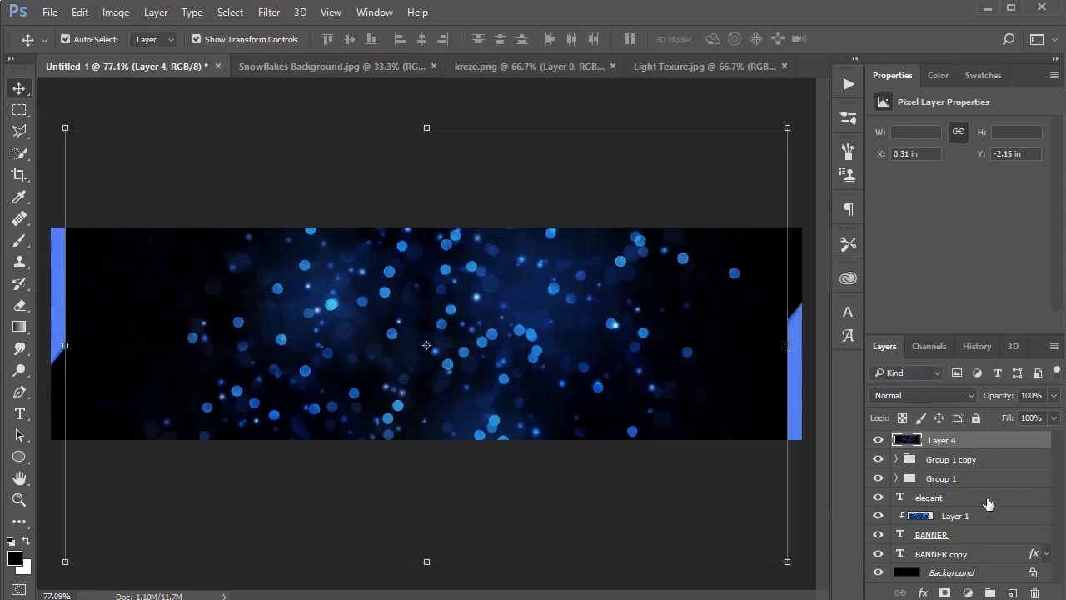
{"action": "left_click_drag", "start_coordinate": [979, 446], "coordinate": [1002, 558]}
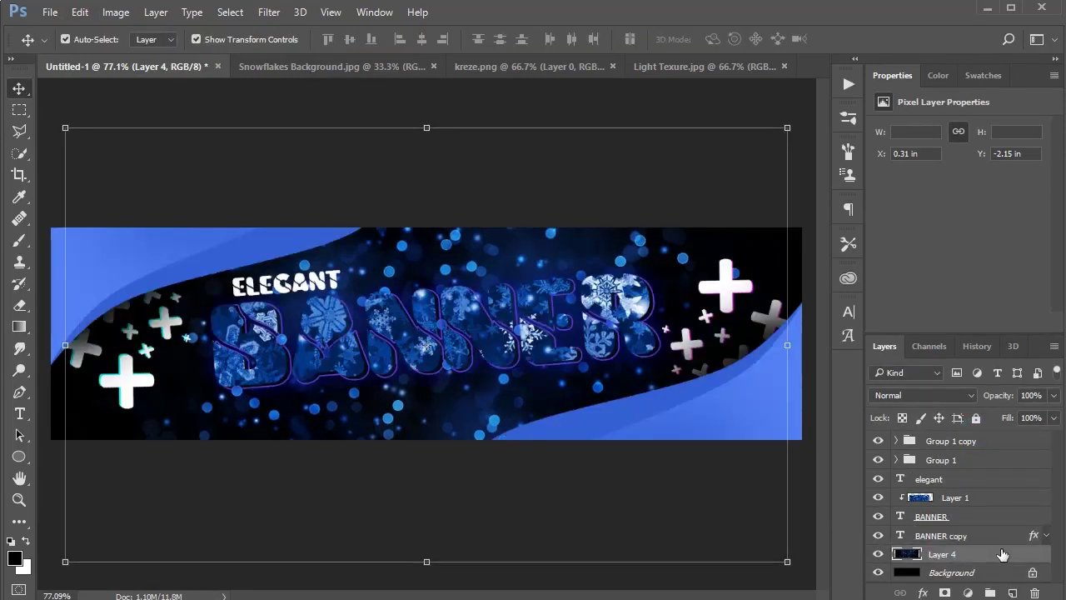
Fade the light texture behind the BANNER text and beside the right crosses with a soft round eraser reduced to 200 px
{"action": "left_click", "coordinate": [19, 305]}
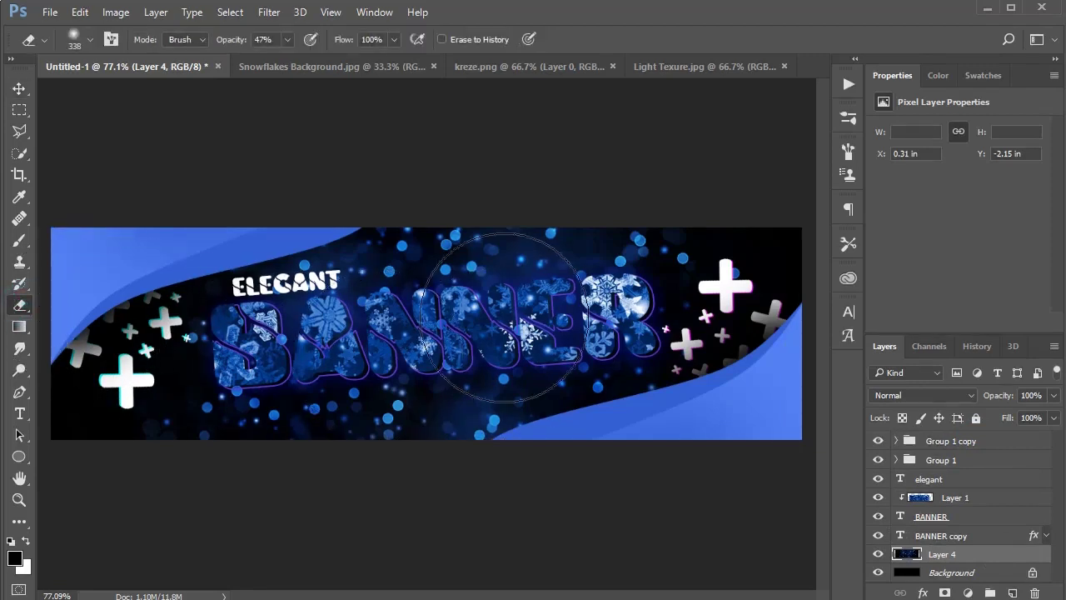
{"action": "right_click", "coordinate": [434, 294]}
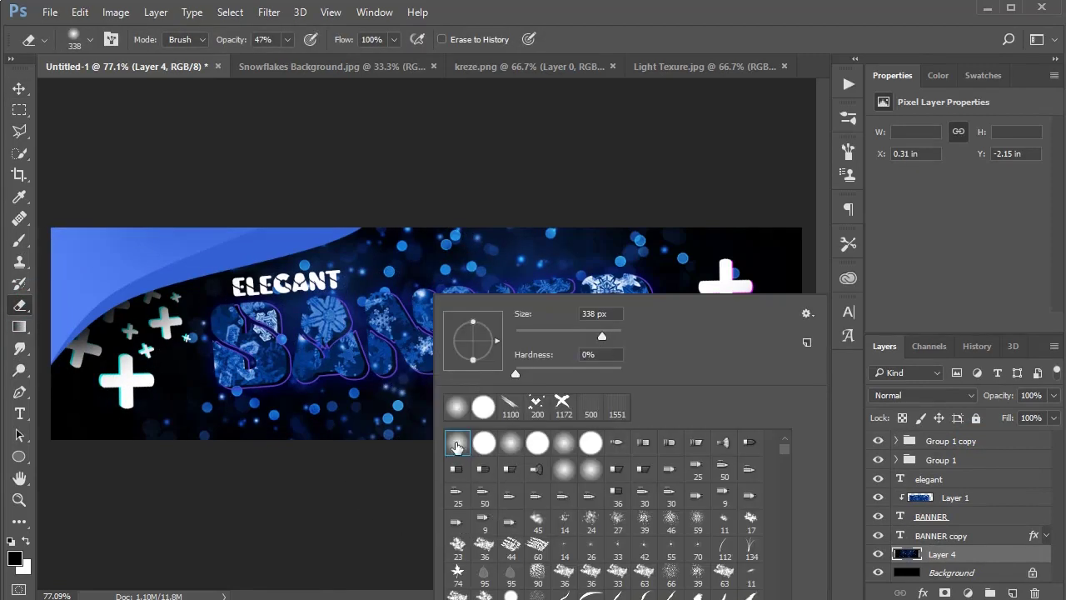
{"action": "double_click", "coordinate": [451, 443]}
{"action": "mouse_move", "coordinate": [654, 320]}
{"action": "left_mouse_down"}
{"action": "mouse_move", "coordinate": [436, 321]}
{"action": "mouse_move", "coordinate": [326, 345]}
{"action": "mouse_move", "coordinate": [186, 345]}
{"action": "mouse_move", "coordinate": [358, 354]}
{"action": "mouse_move", "coordinate": [347, 329]}
{"action": "mouse_move", "coordinate": [414, 329]}
{"action": "left_mouse_up"}
{"action": "key", "text": "bracketleft"}
{"action": "key", "text": "bracketleft"}
{"action": "key", "text": "bracketleft"}
{"action": "left_click_drag", "start_coordinate": [670, 307], "coordinate": [545, 323]}
{"action": "left_click_drag", "start_coordinate": [692, 322], "coordinate": [322, 336]}
{"action": "mouse_move", "coordinate": [706, 327]}
{"action": "left_mouse_down"}
{"action": "mouse_move", "coordinate": [745, 306]}
{"action": "mouse_move", "coordinate": [641, 329]}
{"action": "mouse_move", "coordinate": [454, 330]}
{"action": "mouse_move", "coordinate": [303, 358]}
{"action": "mouse_move", "coordinate": [418, 359]}
{"action": "mouse_move", "coordinate": [480, 338]}
{"action": "mouse_move", "coordinate": [468, 327]}
{"action": "mouse_move", "coordinate": [618, 316]}
{"action": "mouse_move", "coordinate": [221, 335]}
{"action": "mouse_move", "coordinate": [216, 361]}
{"action": "mouse_move", "coordinate": [365, 350]}
{"action": "left_mouse_up"}
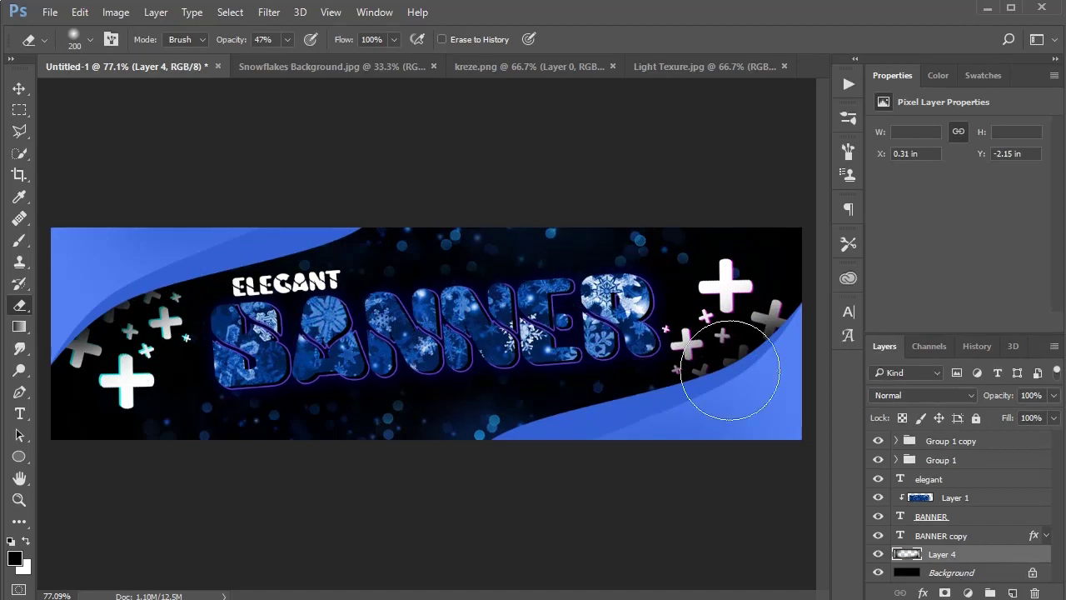
{"action": "mouse_move", "coordinate": [550, 383]}
{"action": "left_mouse_down"}
{"action": "mouse_move", "coordinate": [441, 385]}
{"action": "mouse_move", "coordinate": [578, 398]}
{"action": "mouse_move", "coordinate": [698, 377]}
{"action": "left_mouse_up"}
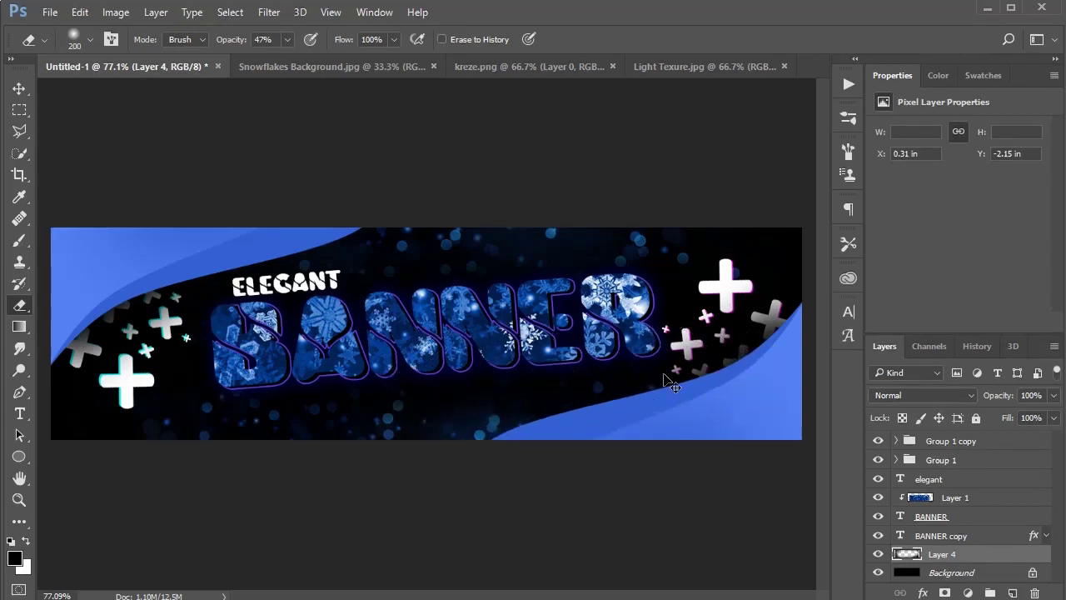
Scale Layer 4 to about 107% so the light texture spans the full canvas width, apply the transformation and deselect it
{"action": "scroll", "coordinate": [546, 364], "scroll_direction": "down", "scroll_amount": 4}
{"action": "scroll", "coordinate": [533, 368], "scroll_direction": "up", "scroll_amount": 2}
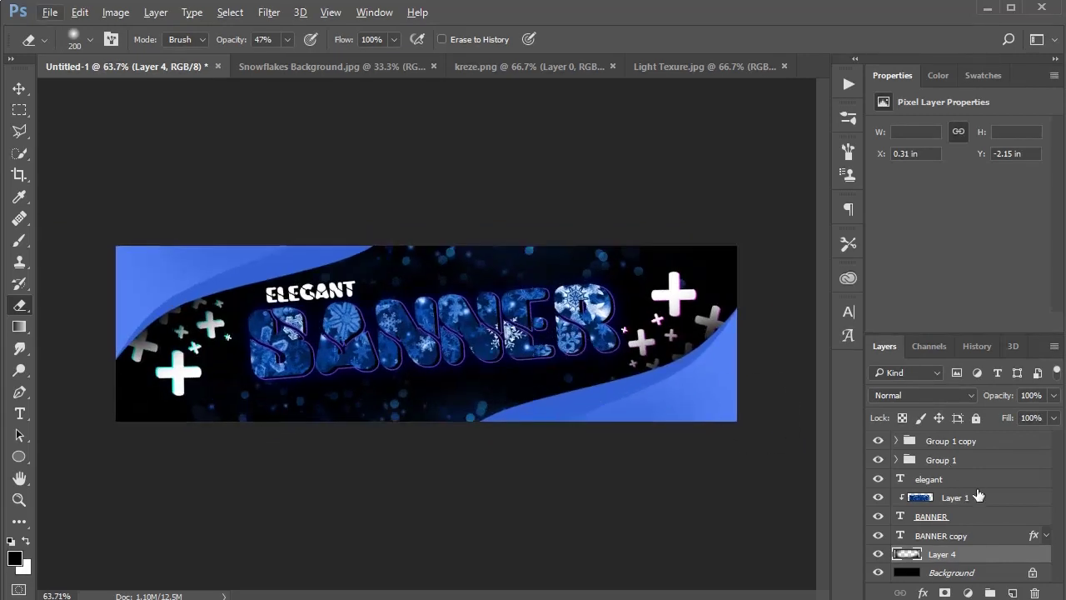
{"action": "left_click", "coordinate": [18, 88]}
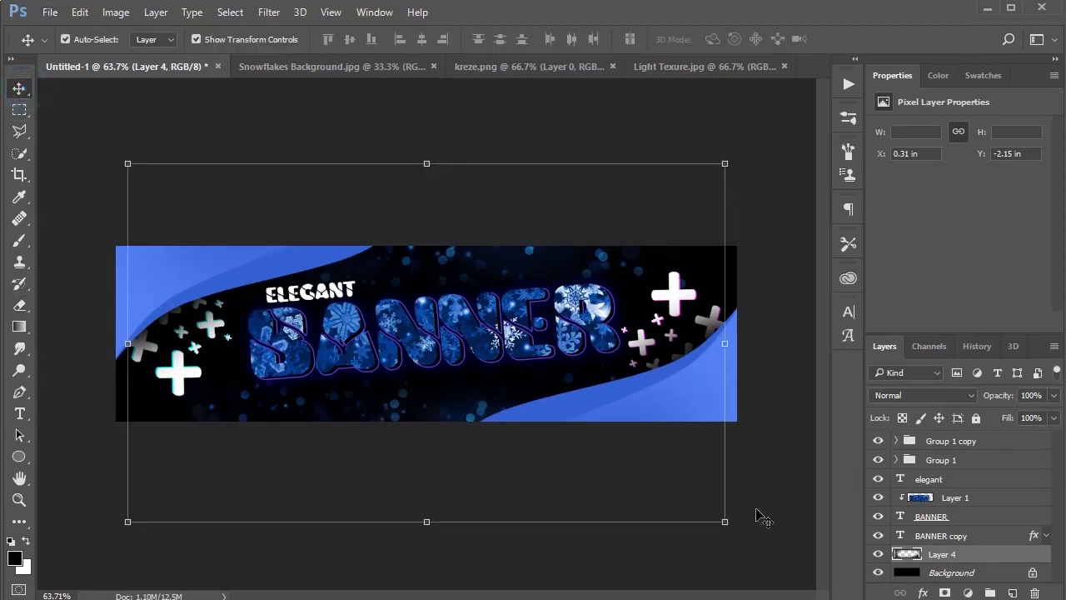
{"action": "left_click_drag", "start_coordinate": [726, 525], "coordinate": [748, 538]}
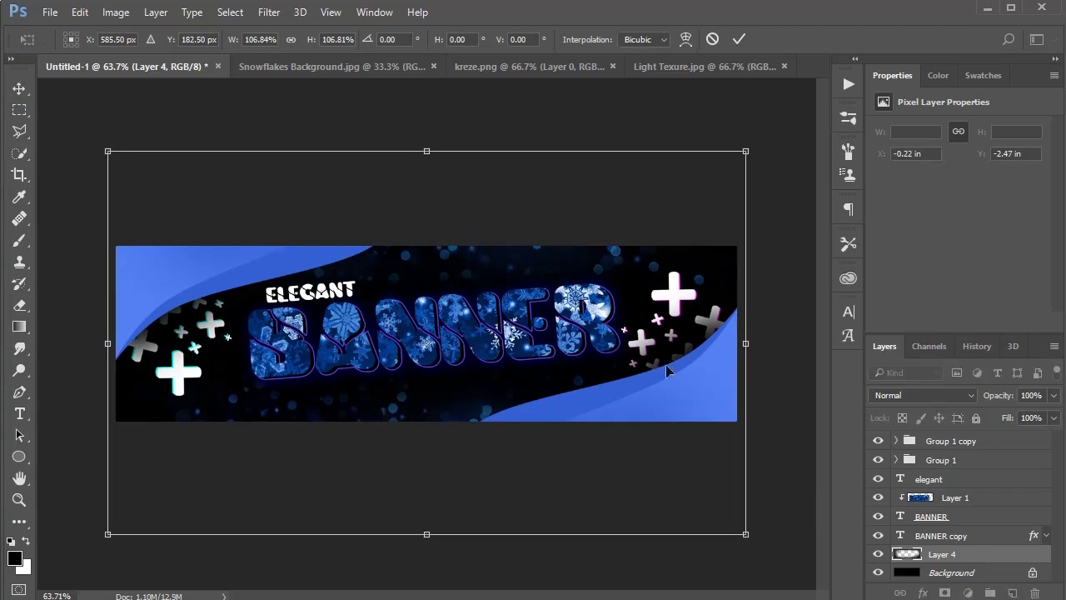
{"action": "key", "text": "Return"}
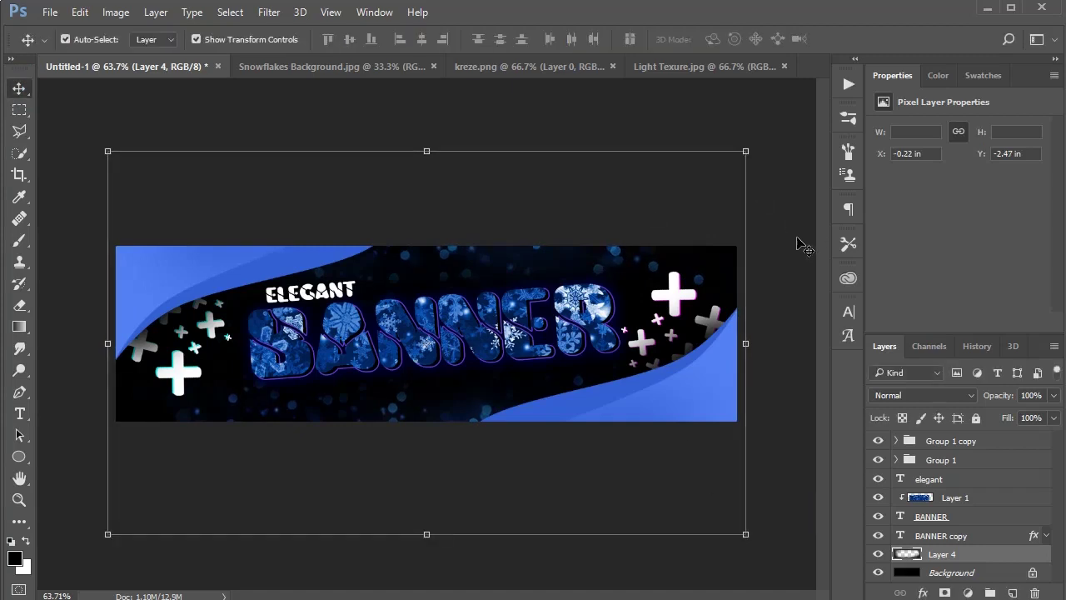
{"action": "left_click", "coordinate": [651, 119]}
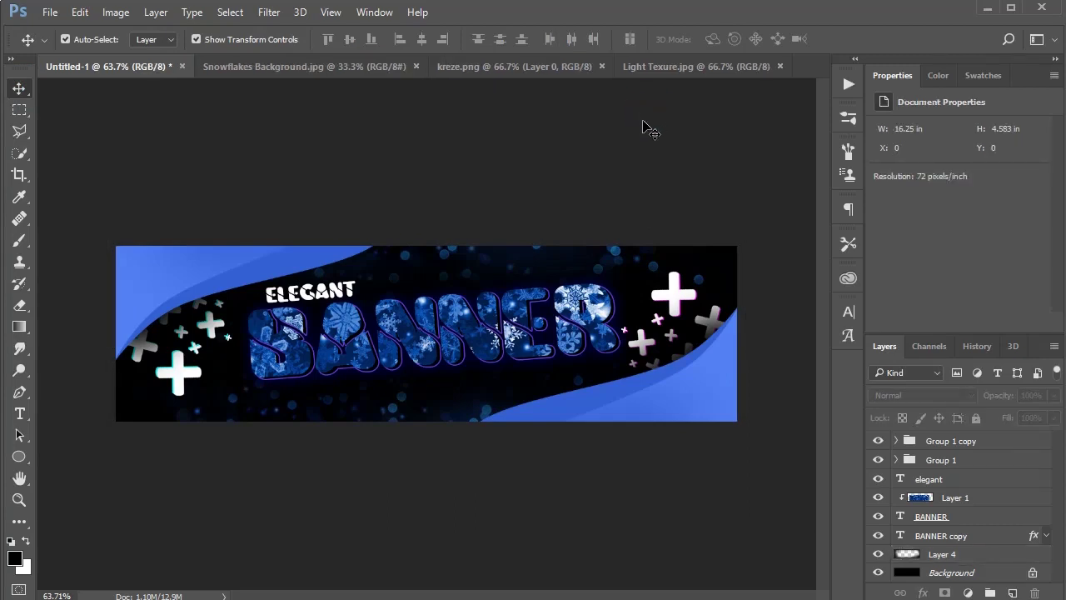
Add a new empty layer above Group 1 copy
{"action": "scroll", "coordinate": [455, 329], "scroll_direction": "up", "scroll_amount": 2}
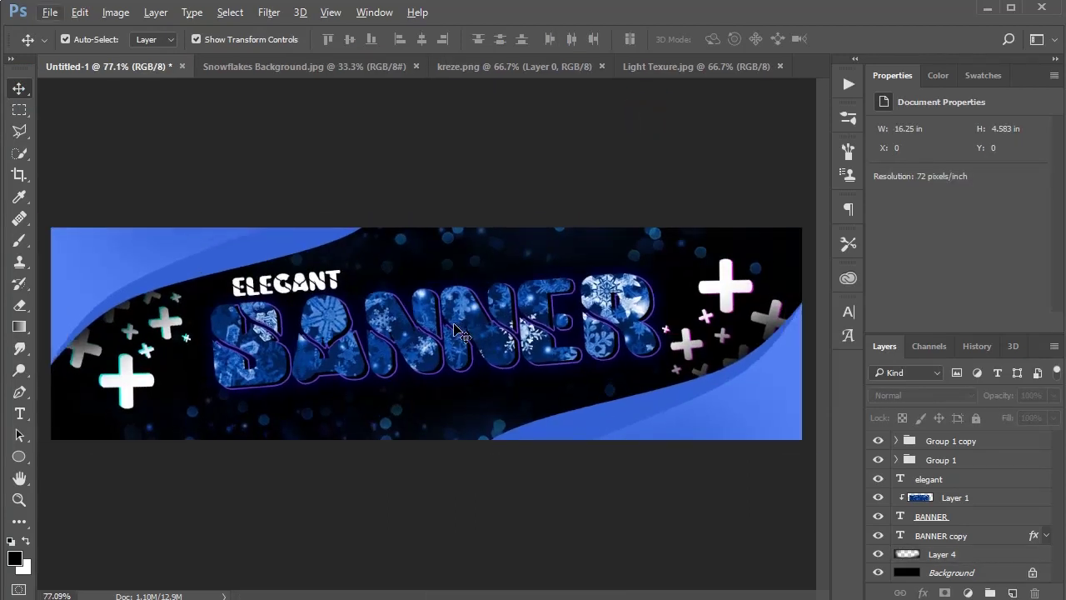
{"action": "left_click", "coordinate": [974, 441]}
{"action": "left_click", "coordinate": [1014, 592]}
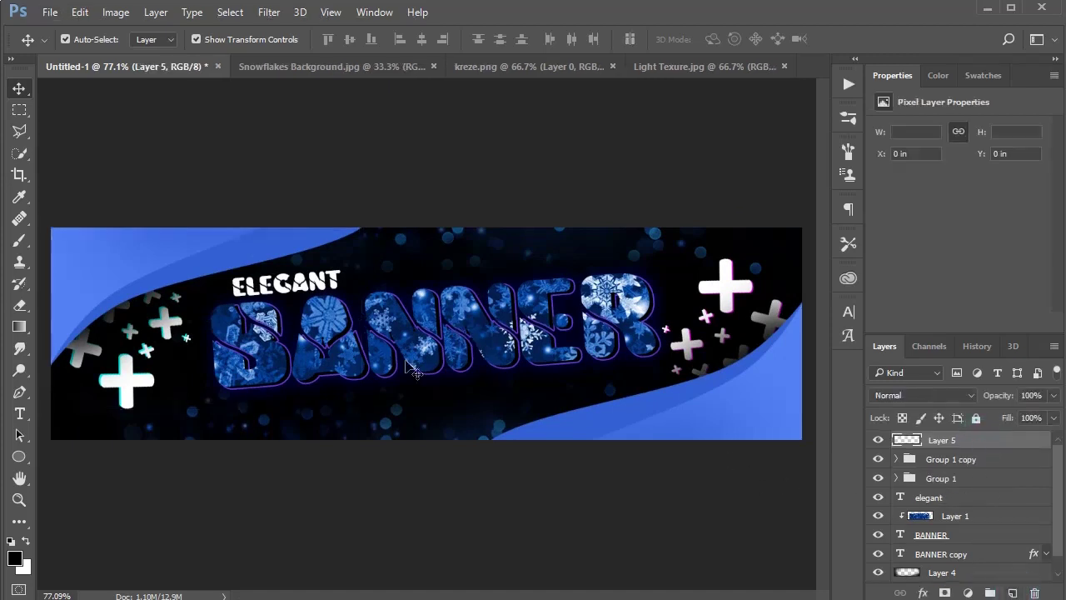
Set the Brush tool to a soft round tip of 464 px at 0% hardness with white as the foreground color
{"action": "left_click", "coordinate": [24, 260]}
{"action": "left_click", "coordinate": [23, 248]}
{"action": "right_click", "coordinate": [306, 248]}
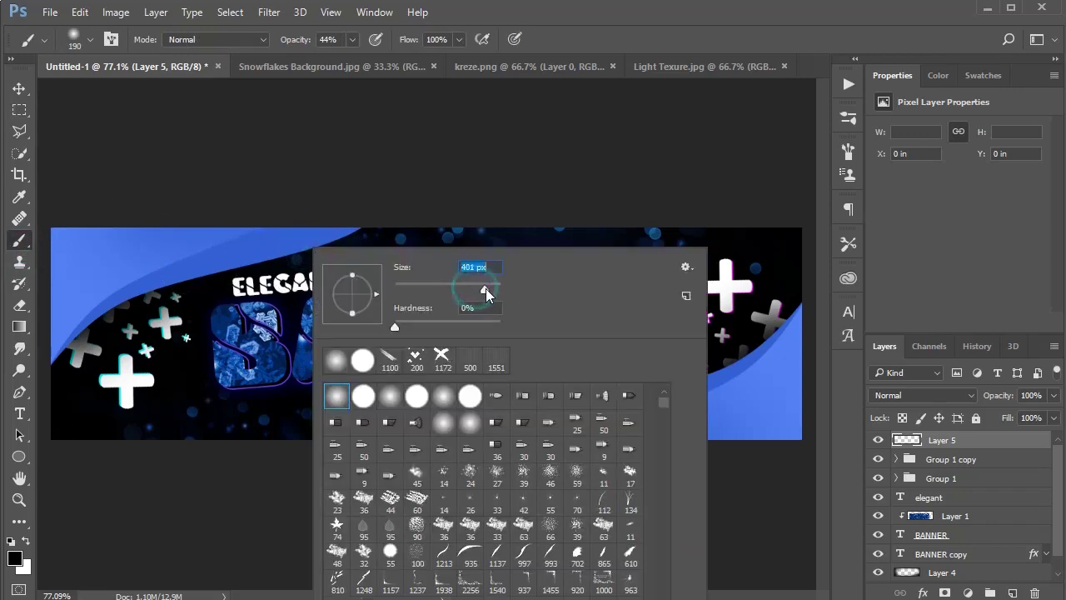
{"action": "left_click", "coordinate": [15, 561]}
{"action": "left_click_drag", "start_coordinate": [484, 538], "coordinate": [385, 464]}
{"action": "left_click", "coordinate": [843, 474]}
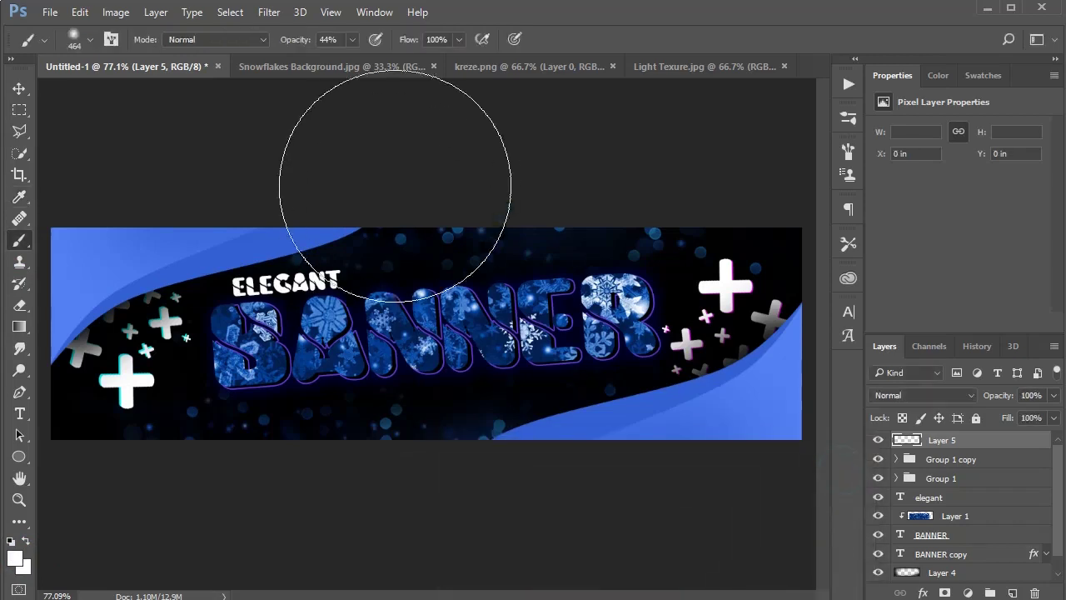
Undo a faint white test dab above the canvas's upper edge and try it again with the brush opacity raised to 100%
{"action": "left_click", "coordinate": [440, 127]}
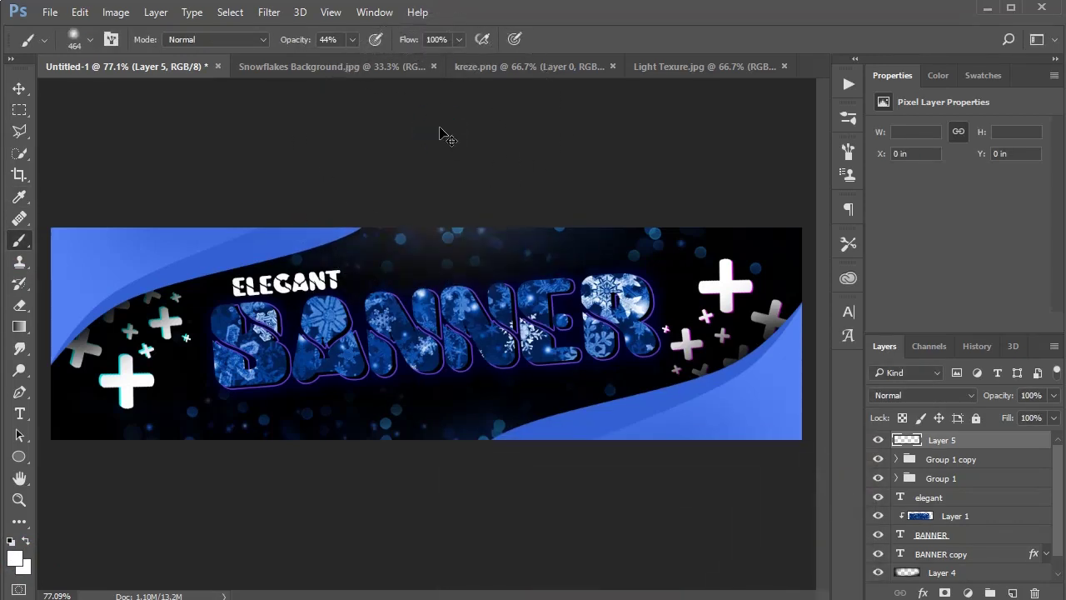
{"action": "key", "text": "ctrl+z"}
{"action": "left_click_drag", "start_coordinate": [293, 42], "coordinate": [818, 53]}
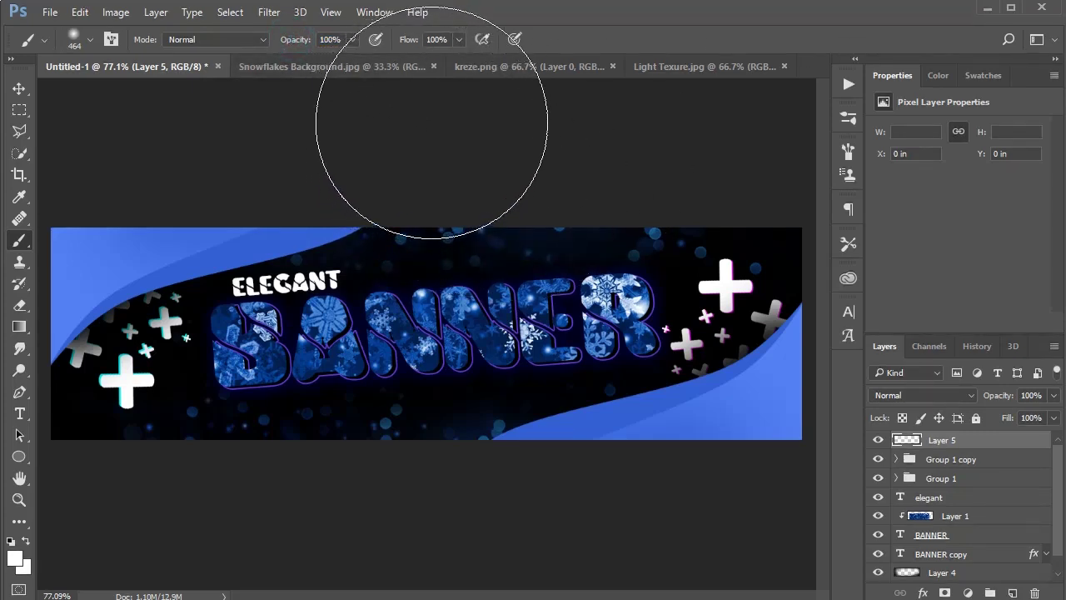
{"action": "left_click", "coordinate": [433, 123]}
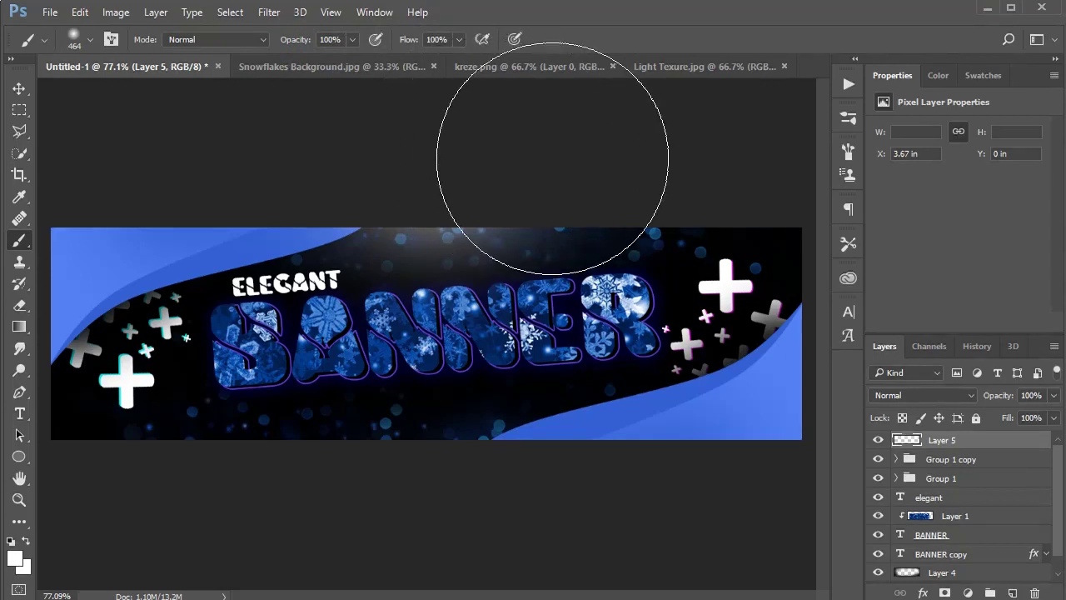
Resize the soft brush to 600 px and dab a white glow over the middle of the canvas's upper edge on Layer 5
{"action": "right_click", "coordinate": [423, 190]}
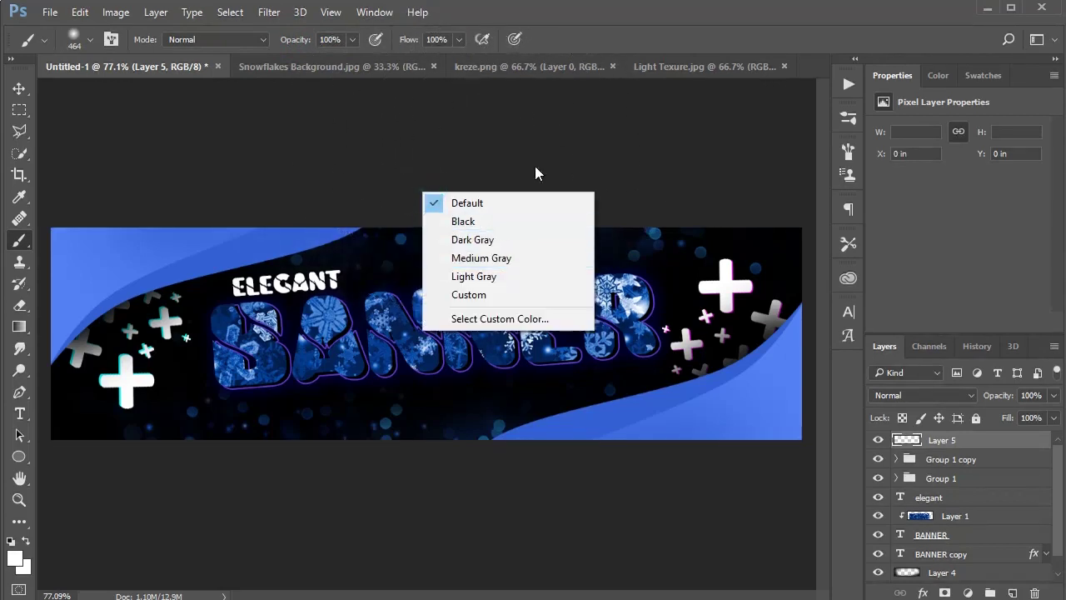
{"action": "right_click", "coordinate": [646, 275]}
{"action": "left_click_drag", "start_coordinate": [823, 319], "coordinate": [828, 314]}
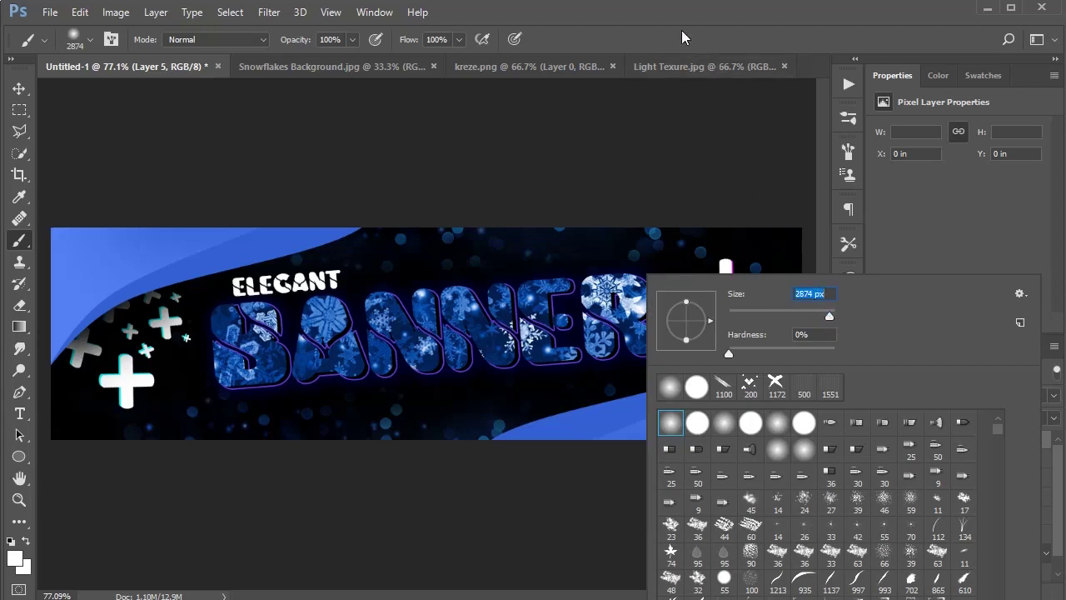
{"action": "left_click", "coordinate": [682, 34]}
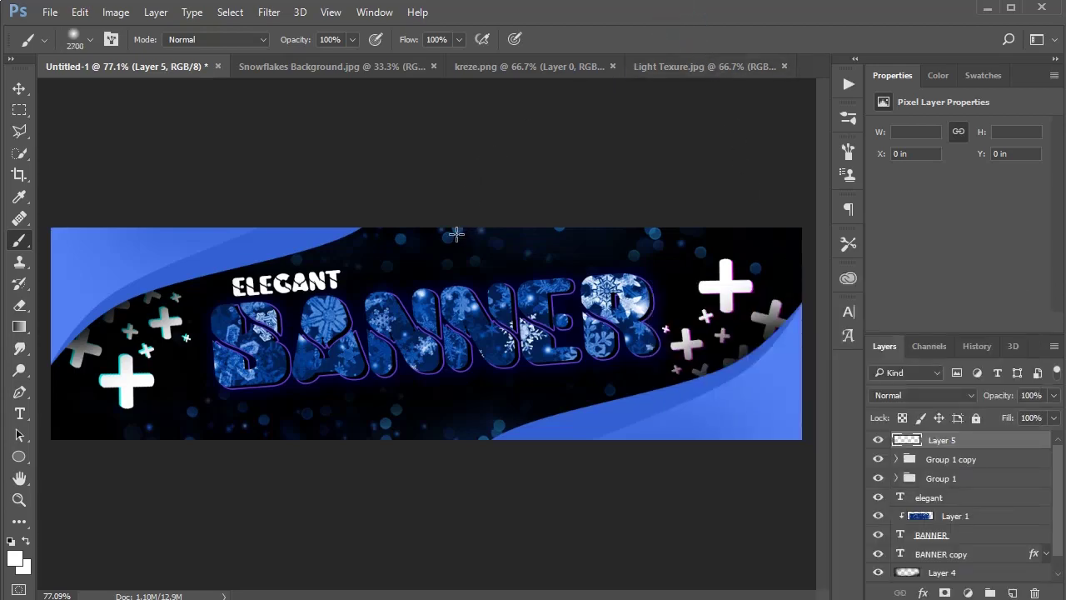
{"action": "key", "text": "bracketleft"}
{"action": "key", "text": "bracketleft"}
{"action": "key", "text": "bracketleft"}
{"action": "key", "text": "bracketleft"}
{"action": "key", "text": "bracketleft"}
{"action": "key", "text": "bracketleft"}
{"action": "key", "text": "bracketleft"}
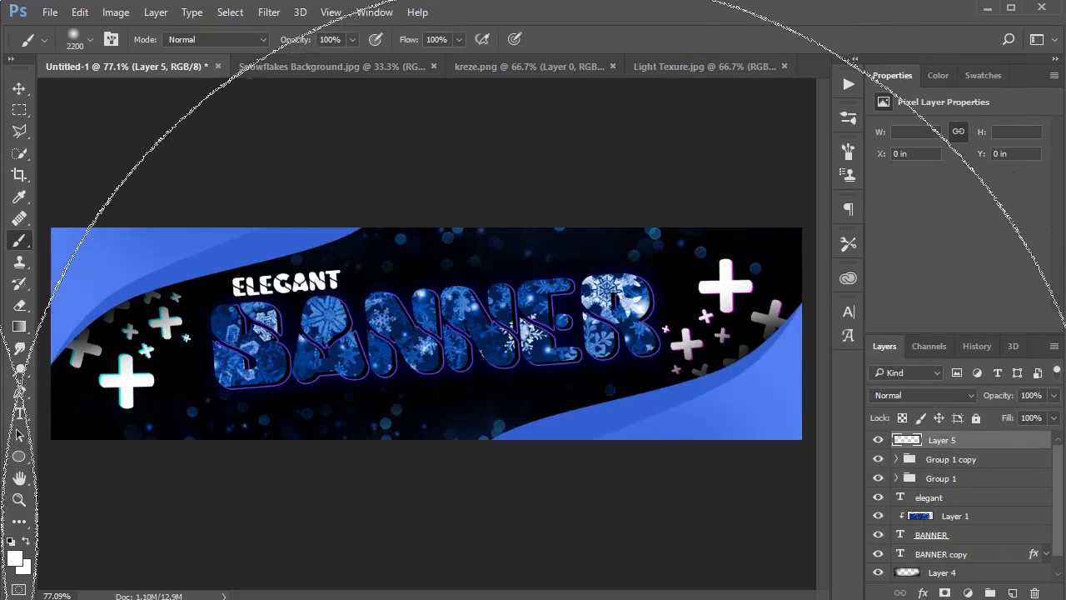
{"action": "key", "text": "bracketleft"}
{"action": "key", "text": "bracketleft"}
{"action": "key", "text": "bracketleft"}
{"action": "key", "text": "bracketleft"}
{"action": "key", "text": "bracketleft"}
{"action": "key", "text": "bracketleft"}
{"action": "key", "text": "bracketleft"}
{"action": "key", "text": "bracketleft"}
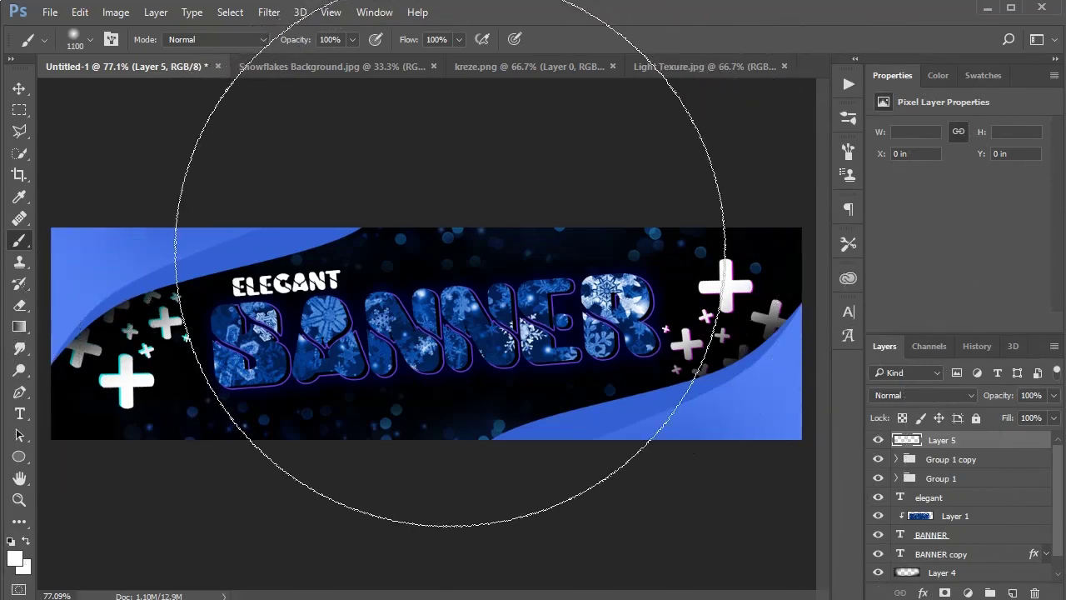
{"action": "key", "text": "bracketleft"}
{"action": "key", "text": "bracketleft"}
{"action": "key", "text": "bracketleft"}
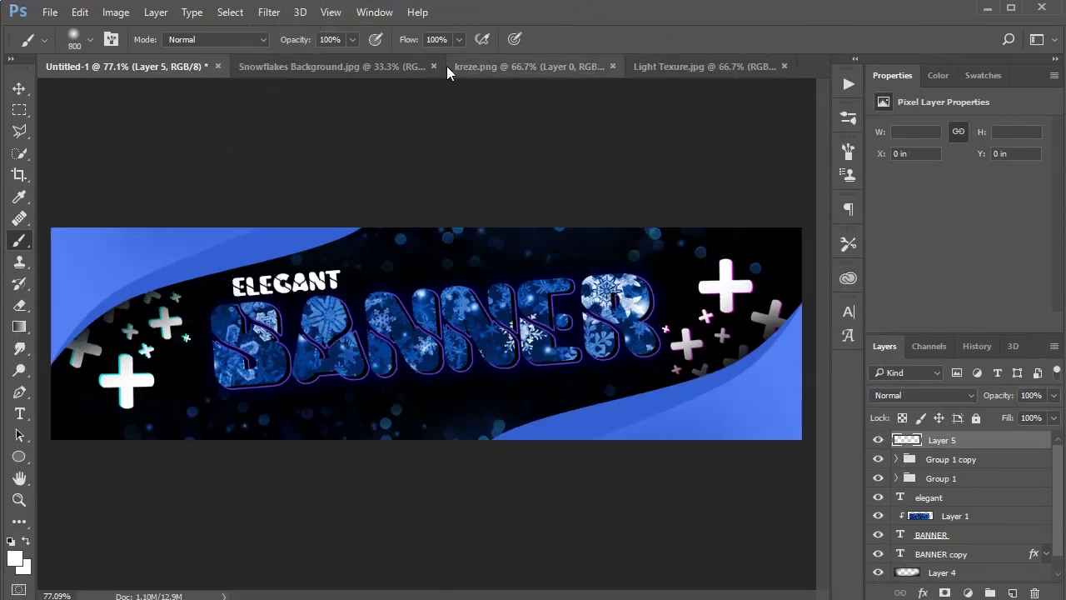
{"action": "key", "text": "bracketleft"}
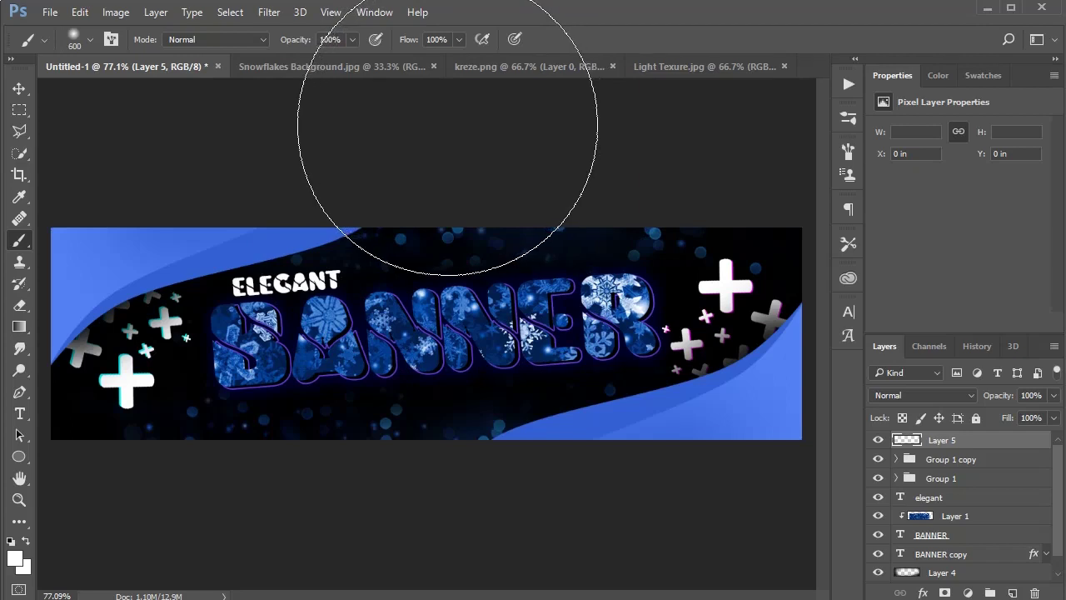
{"action": "left_click", "coordinate": [447, 125]}
Reposition the white glow on Layer 5 to X 2.28 in and Y -0.13 in, apply the change and deselect the layer
{"action": "left_click", "coordinate": [19, 90]}
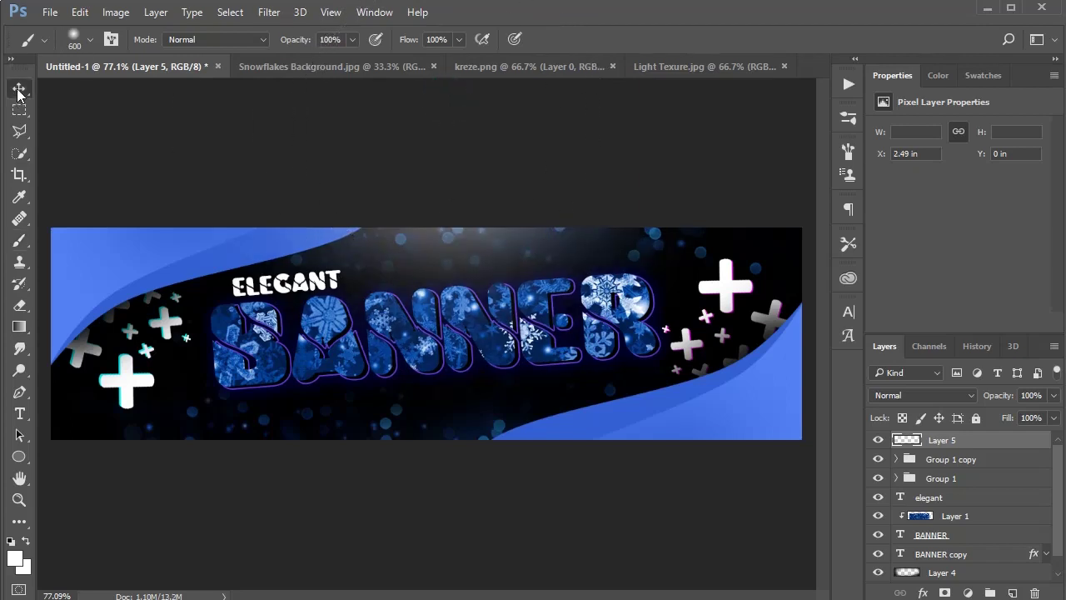
{"action": "left_click", "coordinate": [443, 228]}
{"action": "left_click_drag", "start_coordinate": [445, 249], "coordinate": [482, 270]}
{"action": "left_click", "coordinate": [480, 271]}
{"action": "key", "text": "Return"}
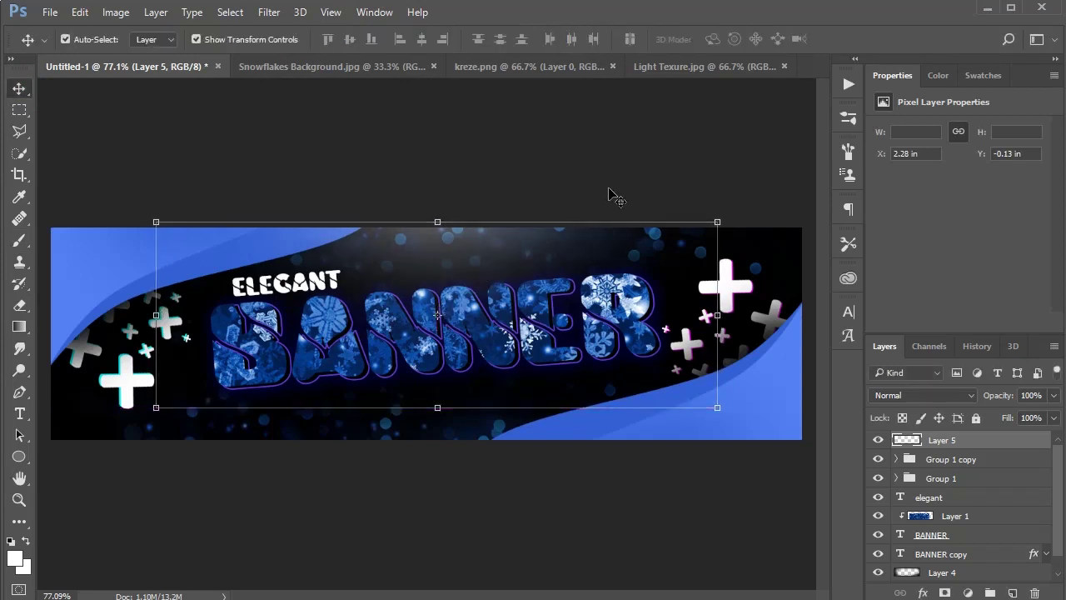
{"action": "left_click", "coordinate": [608, 171]}
{"action": "scroll", "coordinate": [429, 281], "scroll_direction": "down", "scroll_amount": 1}
{"action": "scroll", "coordinate": [429, 282], "scroll_direction": "up", "scroll_amount": 1}
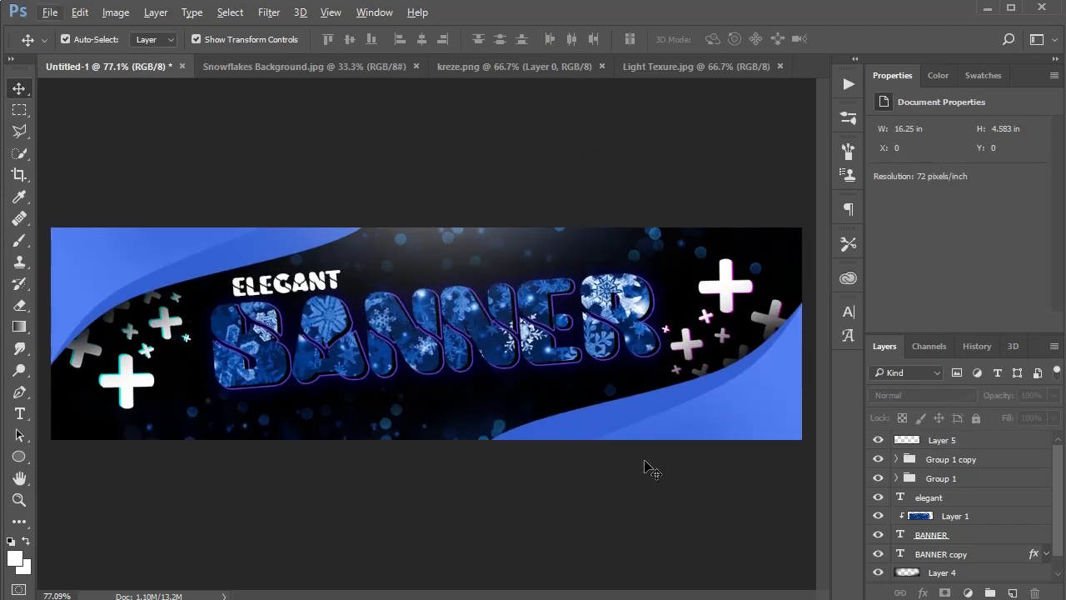
Add a Hue/Saturation adjustment layer directly above Layer 4 with Saturation at +30 and Hue at 0
{"action": "scroll", "coordinate": [1008, 542], "scroll_direction": "down", "scroll_amount": 1}
{"action": "left_click", "coordinate": [979, 556]}
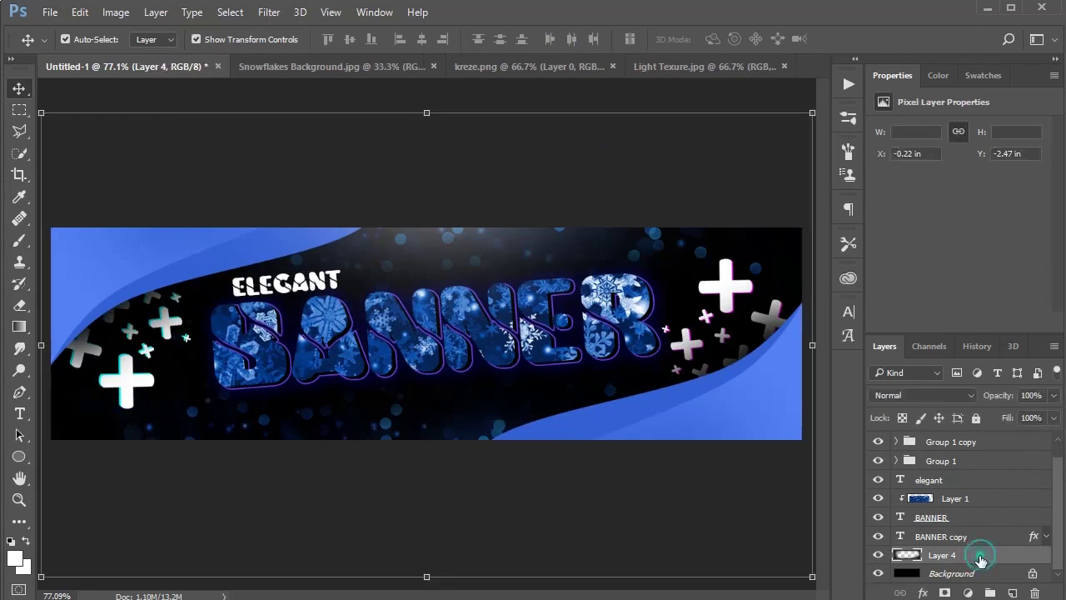
{"action": "left_click", "coordinate": [968, 592]}
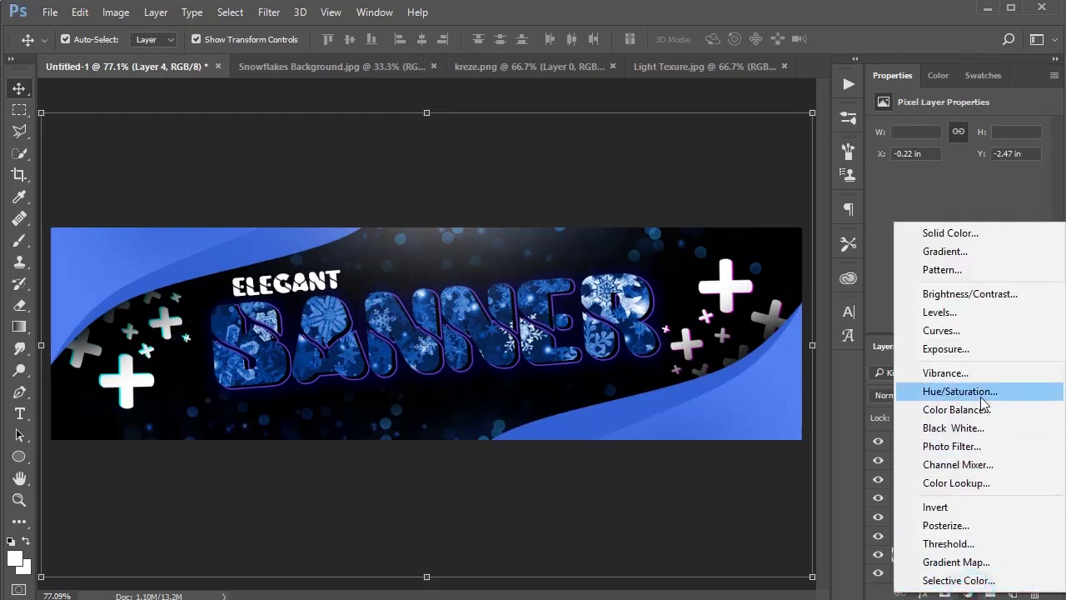
{"action": "left_click", "coordinate": [971, 390]}
{"action": "left_click_drag", "start_coordinate": [958, 193], "coordinate": [987, 221]}
{"action": "key", "text": "ctrl+z"}
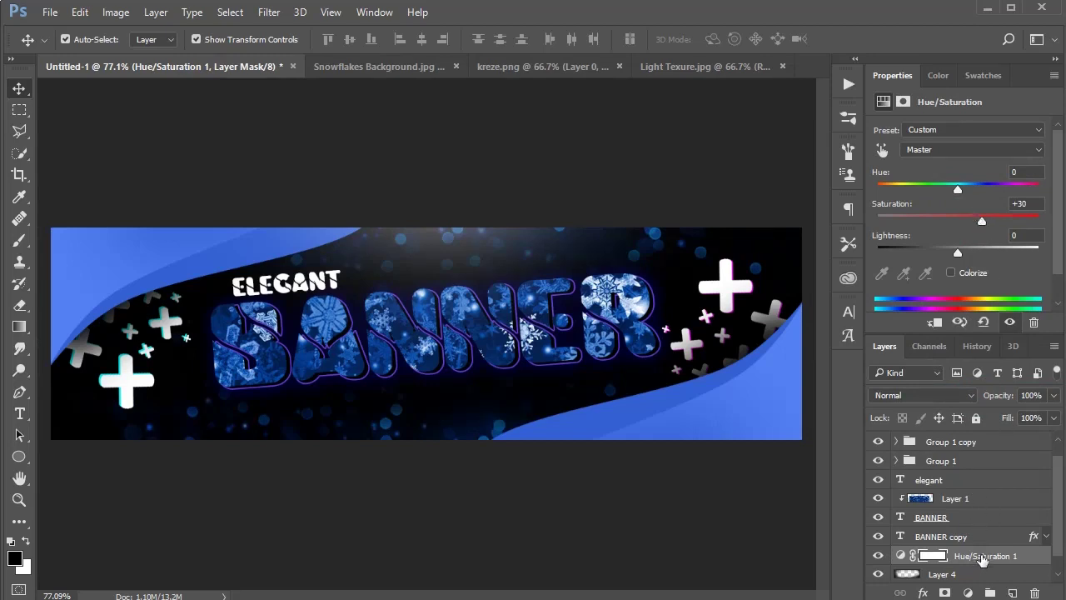
{"action": "left_click", "coordinate": [981, 557]}
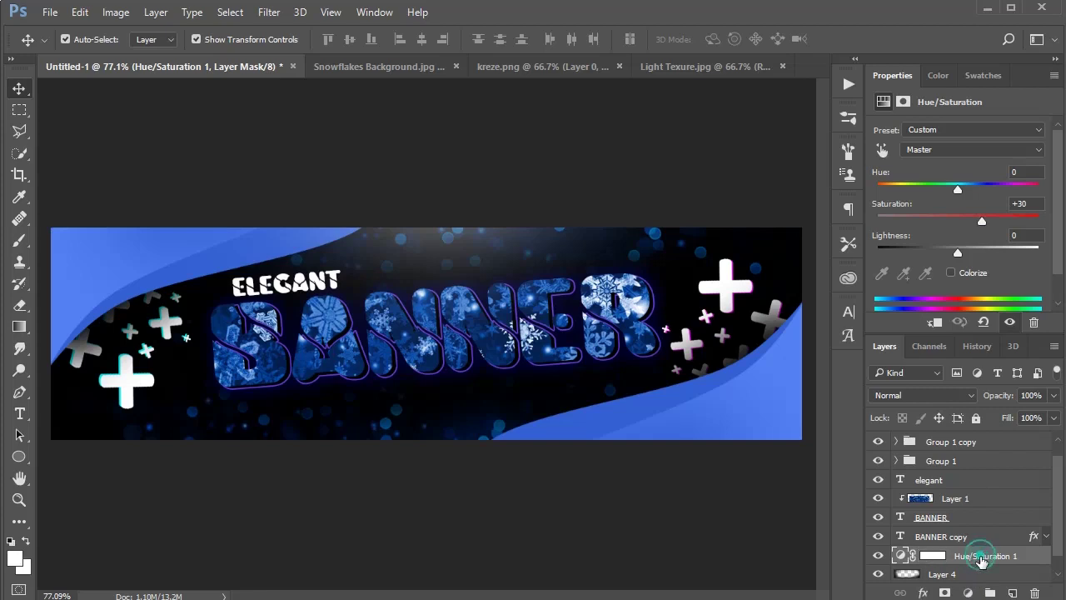
{"action": "scroll", "coordinate": [978, 517], "scroll_direction": "up", "scroll_amount": 1}
{"action": "left_click", "coordinate": [958, 445]}
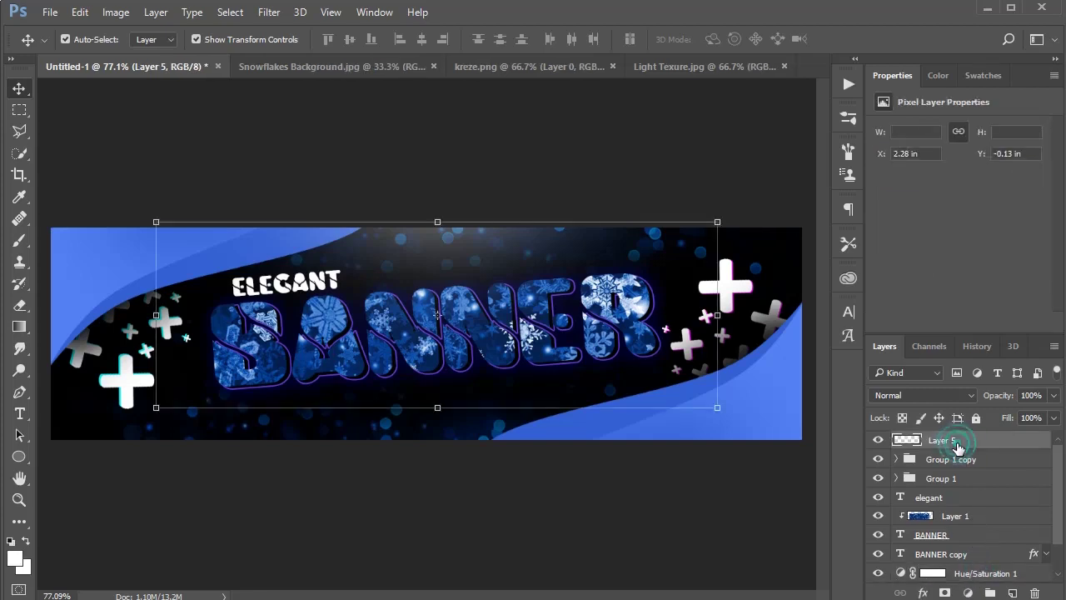
{"action": "left_click", "coordinate": [520, 545]}
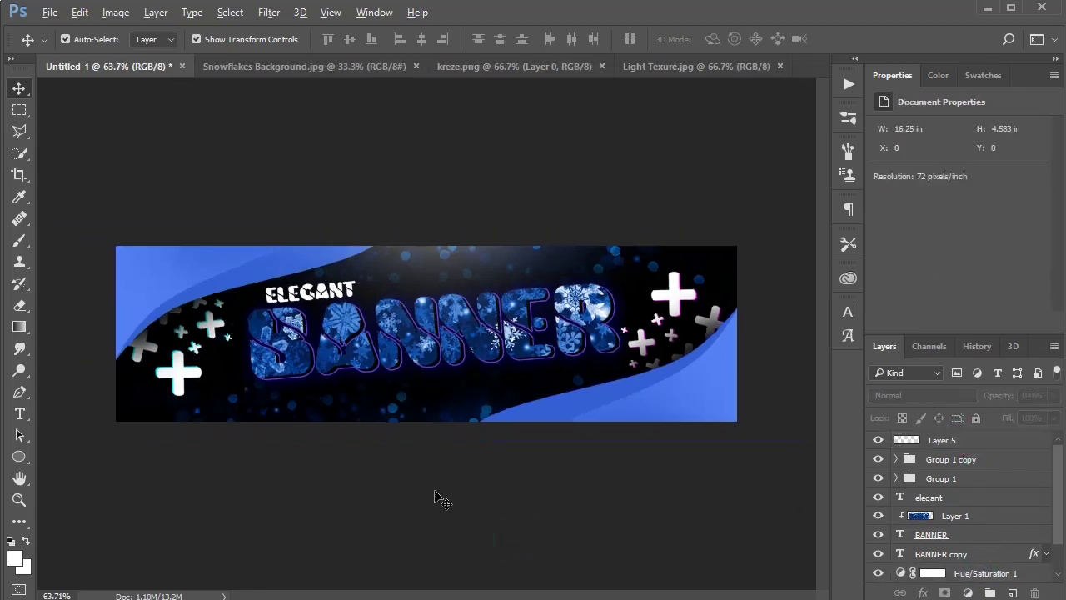